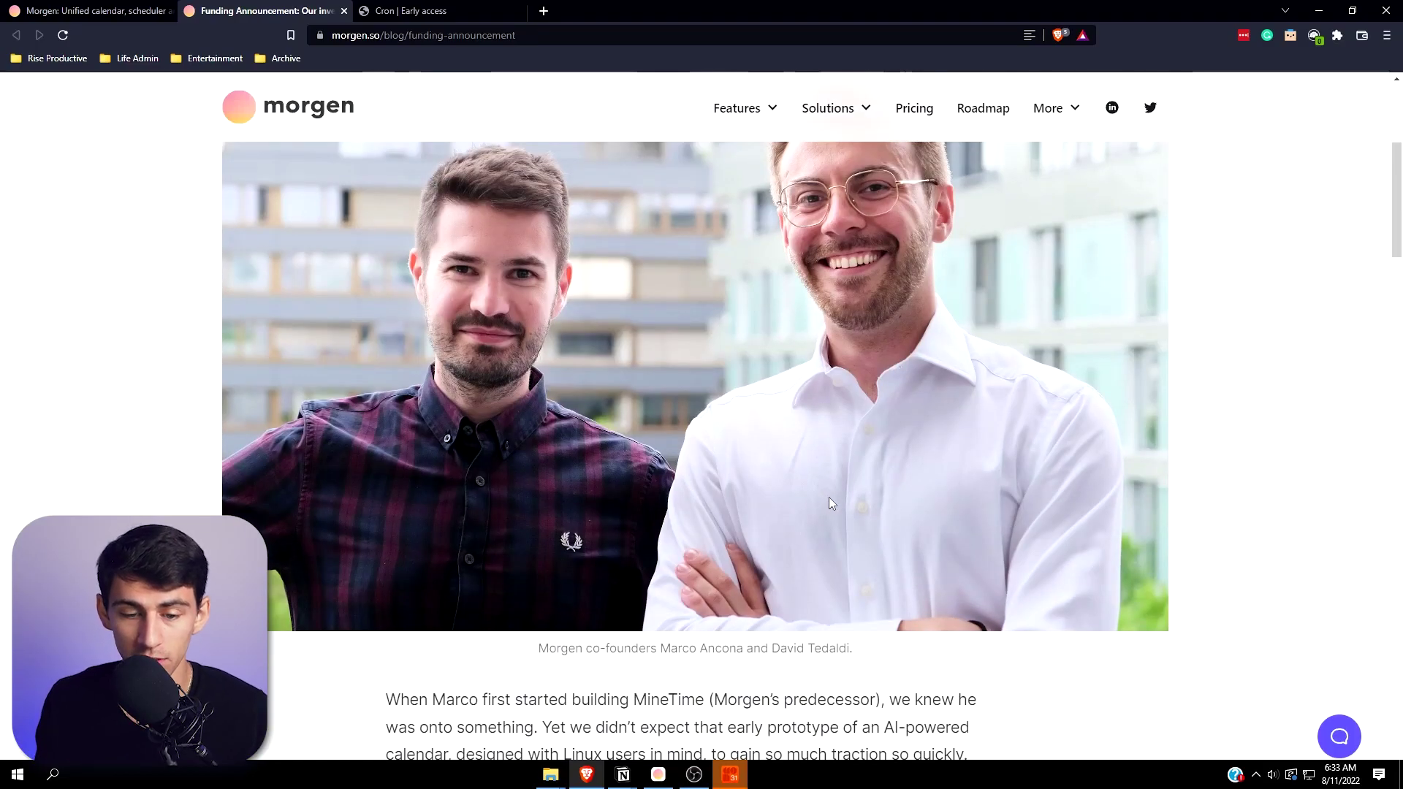
- Scroll through Morgen's funding blog post and homepage
scroll(828, 502, "down", 2)
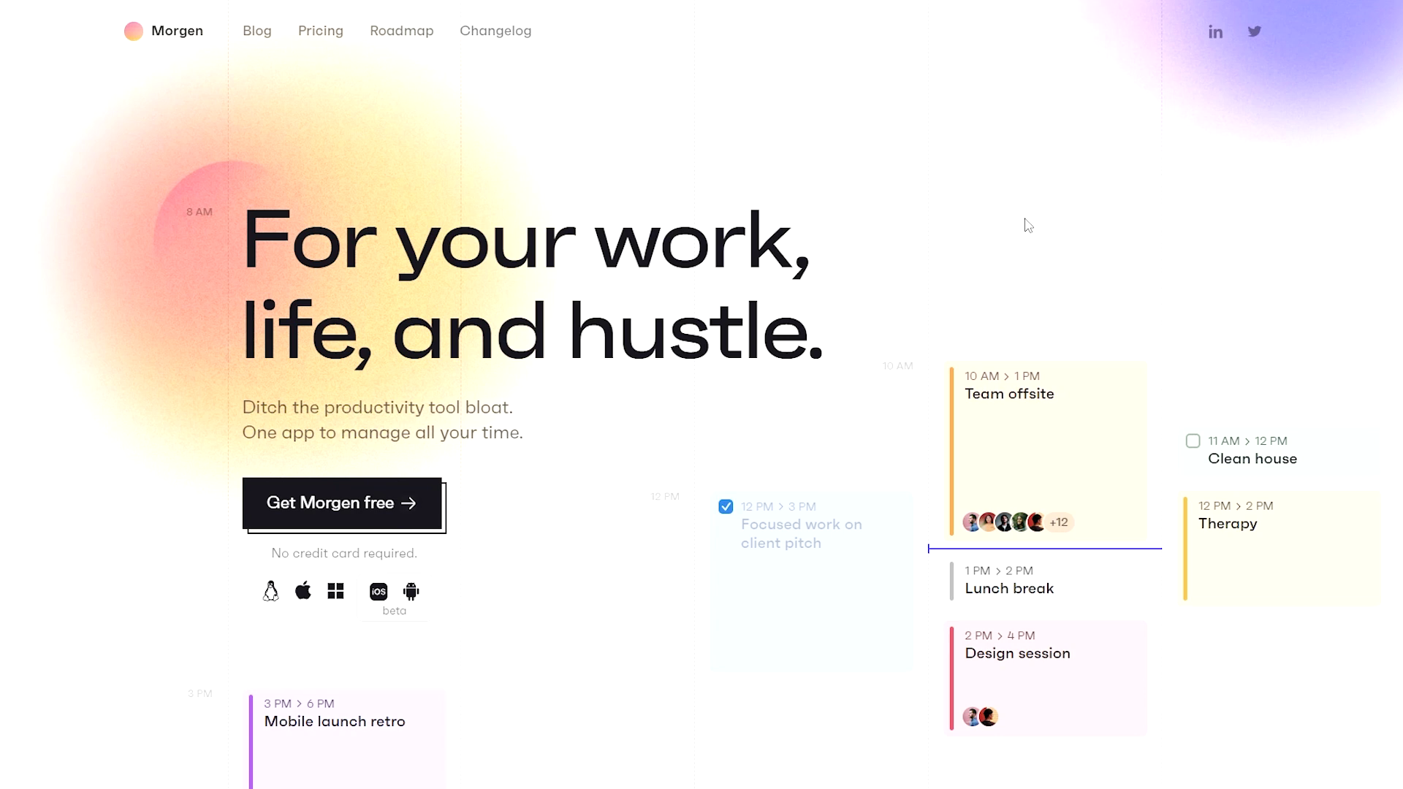
scroll(1030, 227, "down", 3)
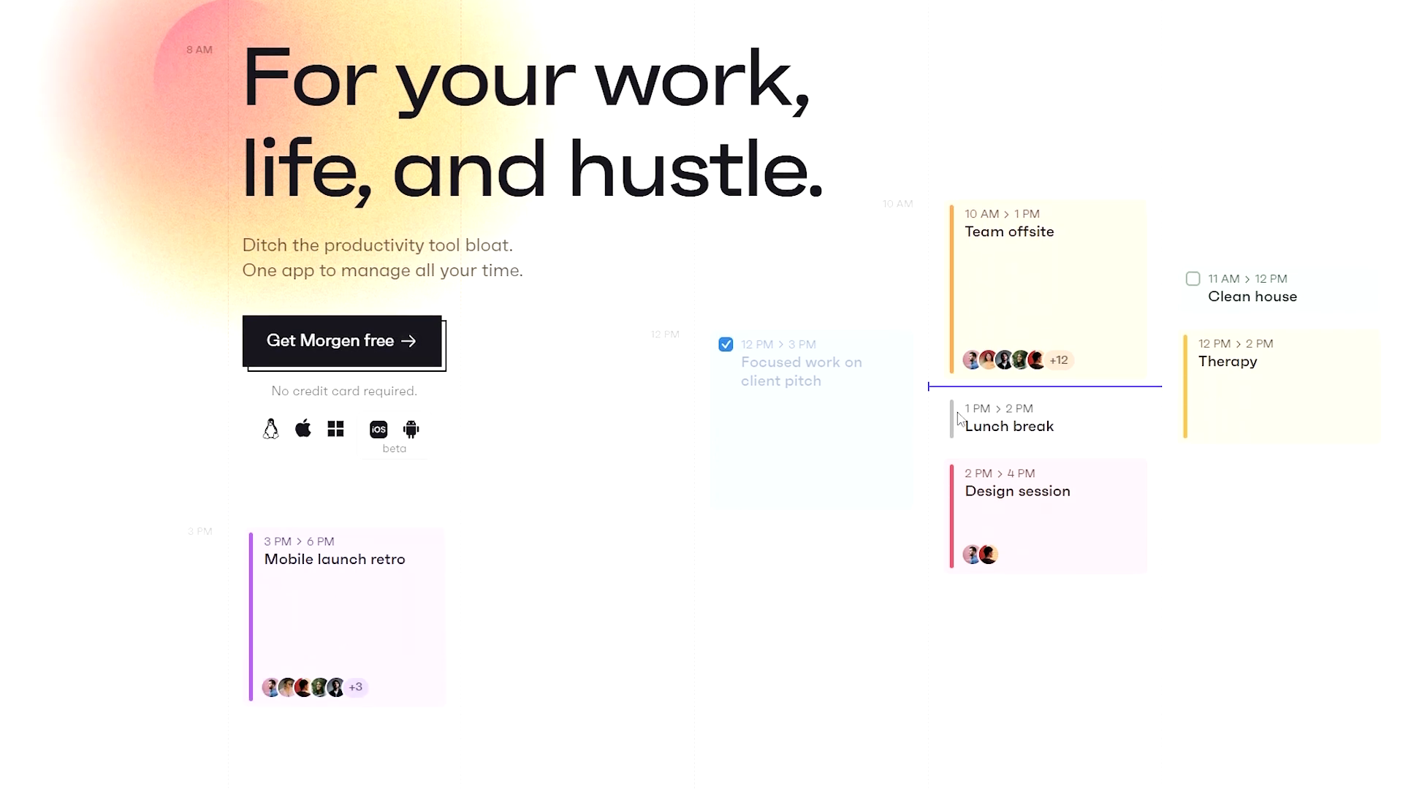
scroll(877, 533, "down", 5)
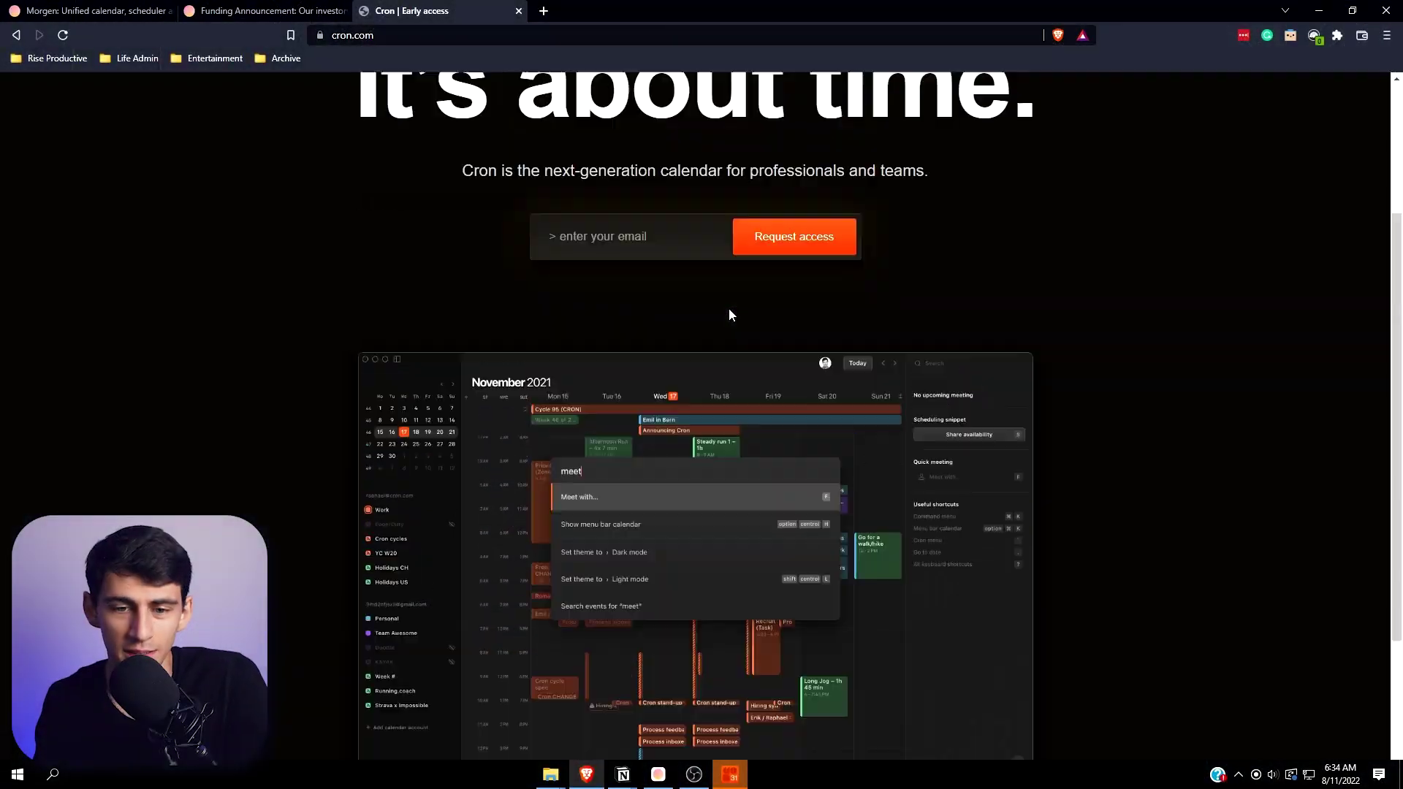
- Open Morgen's Pricing page and compare the Free, USD 4.00 Personal and USD 9.00 Pro plans
scroll(729, 310, "up", 3)
left_click(88, 10)
left_click(914, 146)
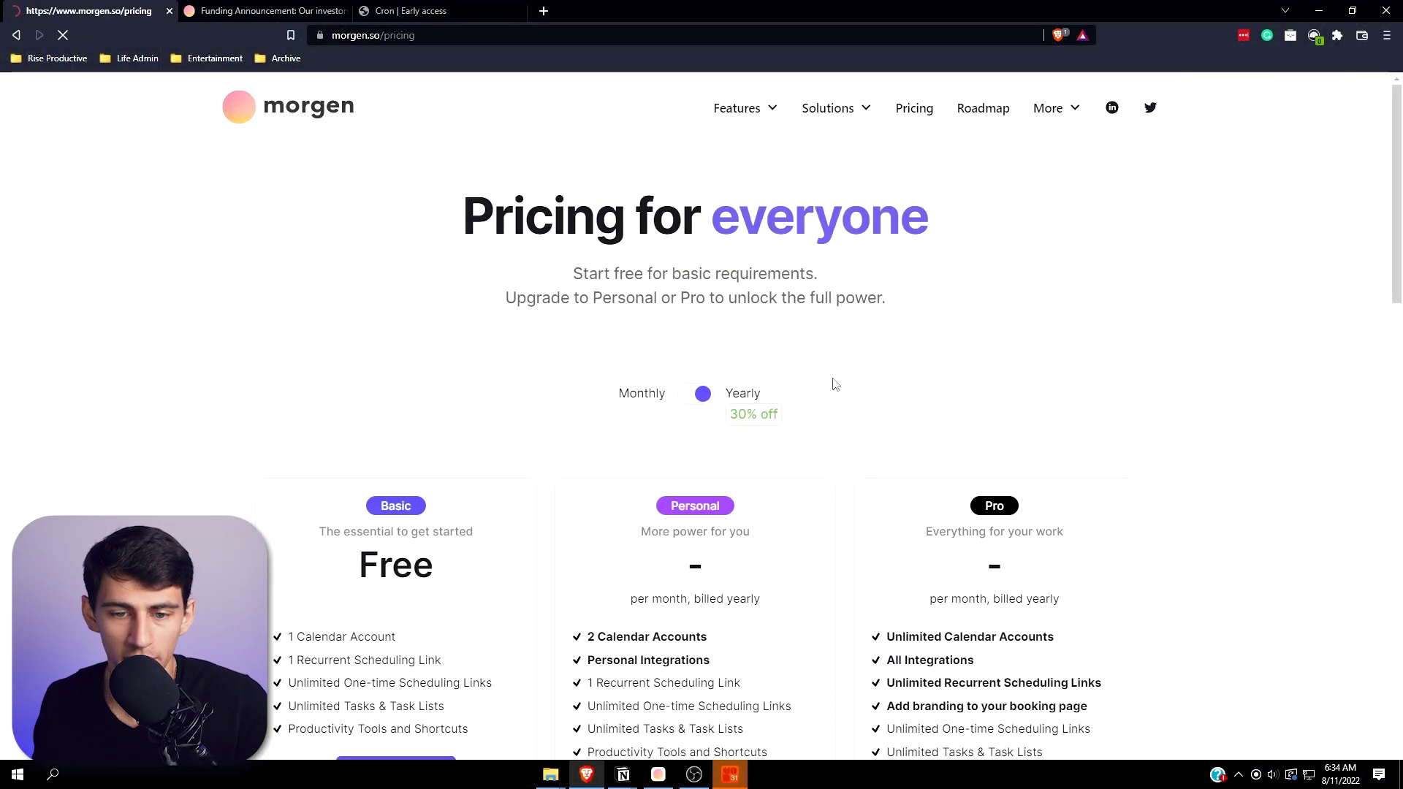
scroll(388, 509, "down", 2)
scroll(388, 510, "down", 1)
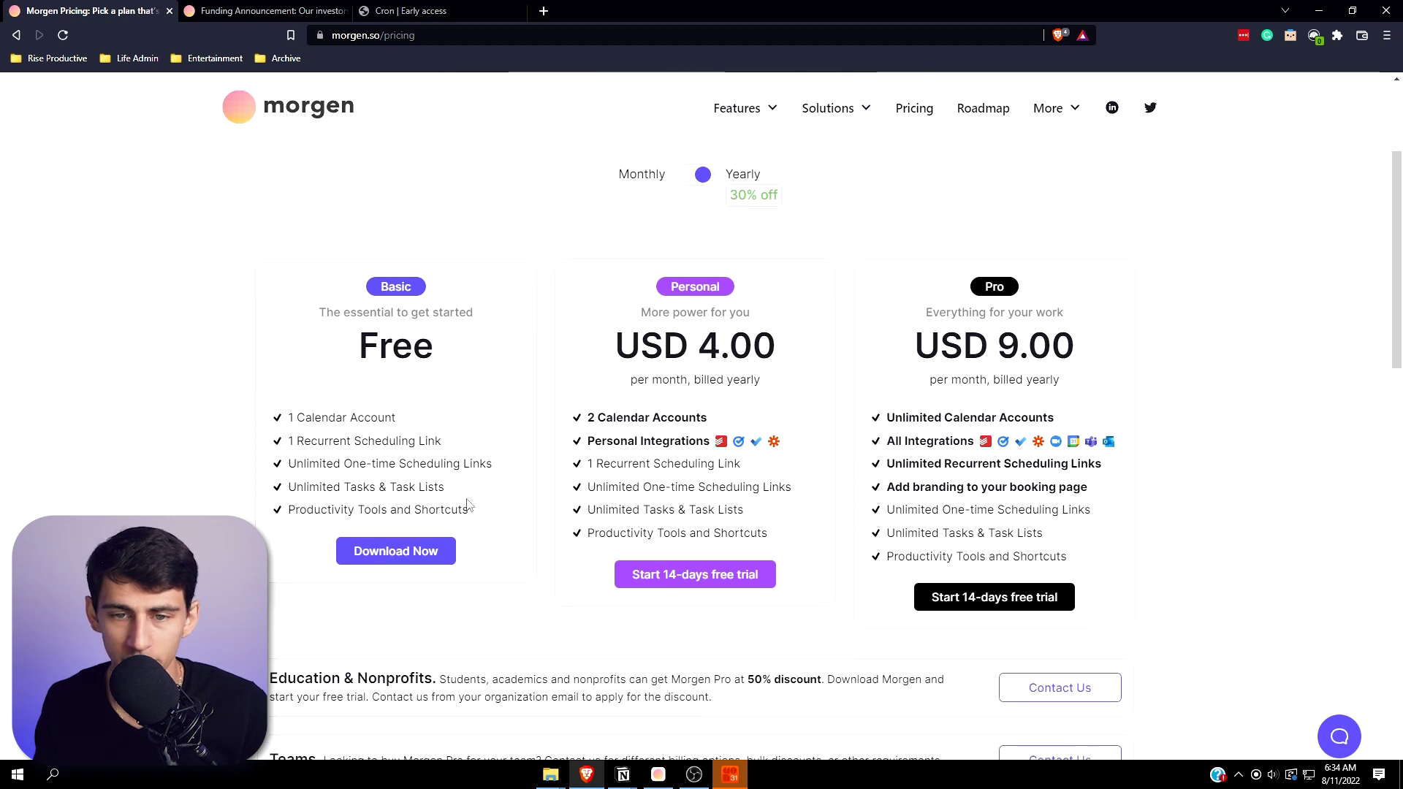
scroll(470, 505, "up", 2)
scroll(666, 501, "down", 2)
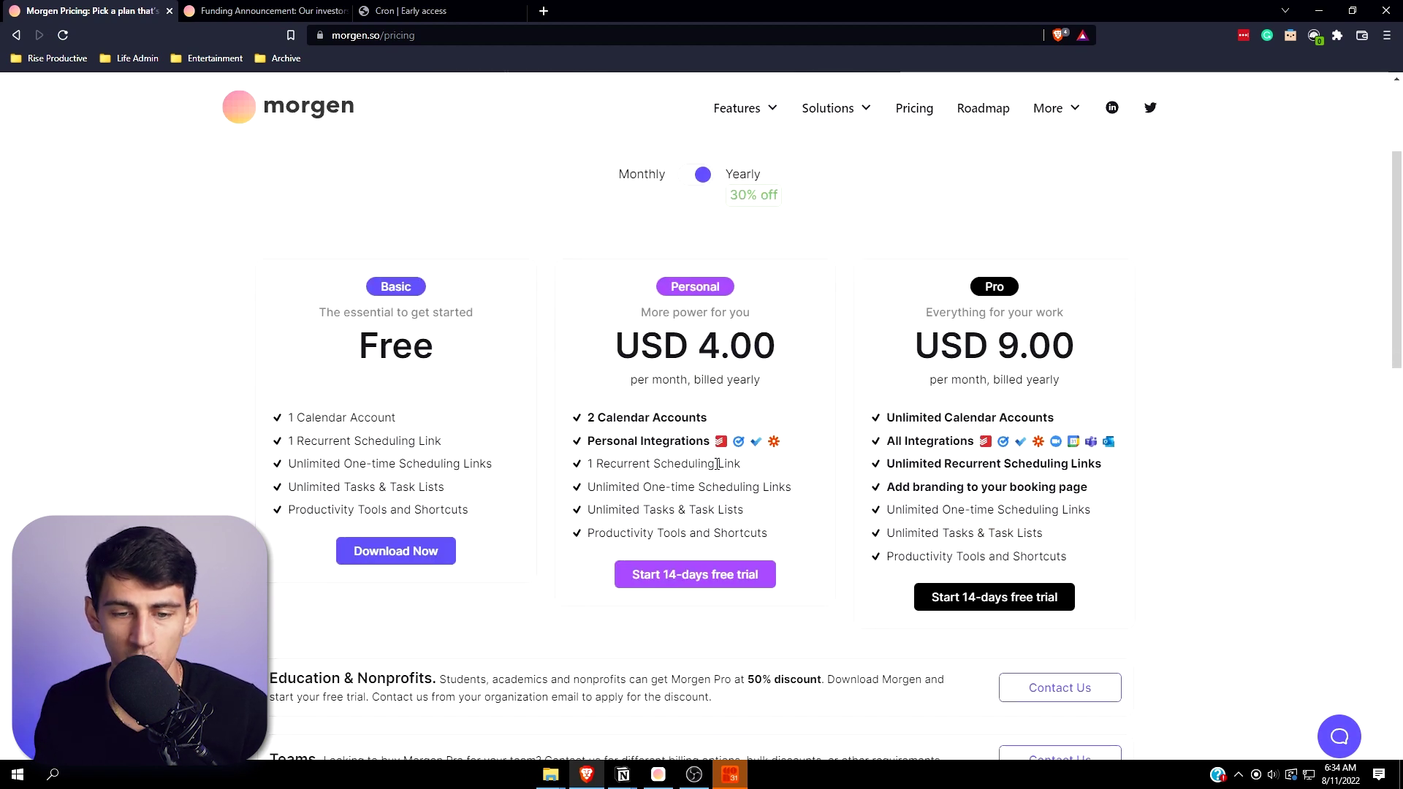
scroll(785, 443, "up", 1)
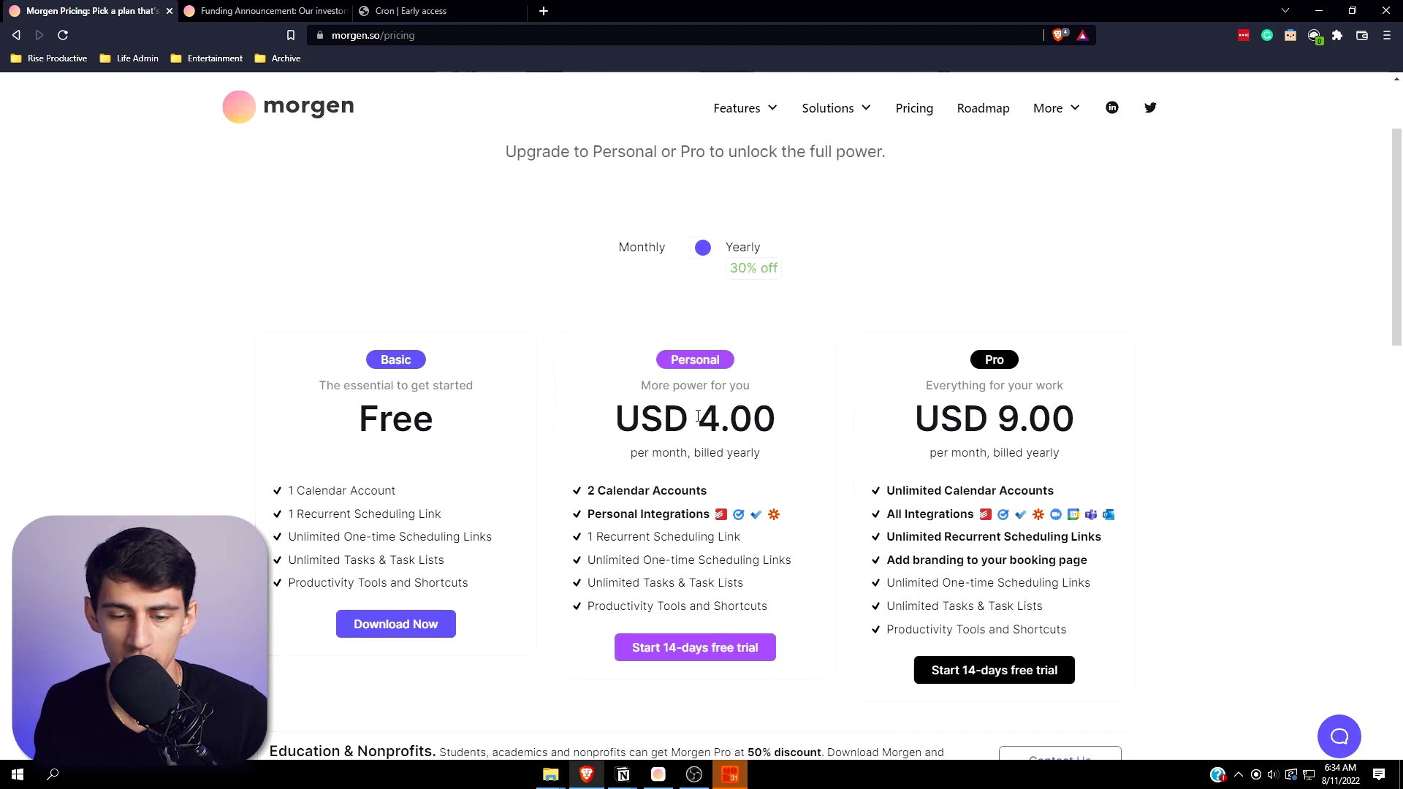
scroll(877, 490, "down", 1)
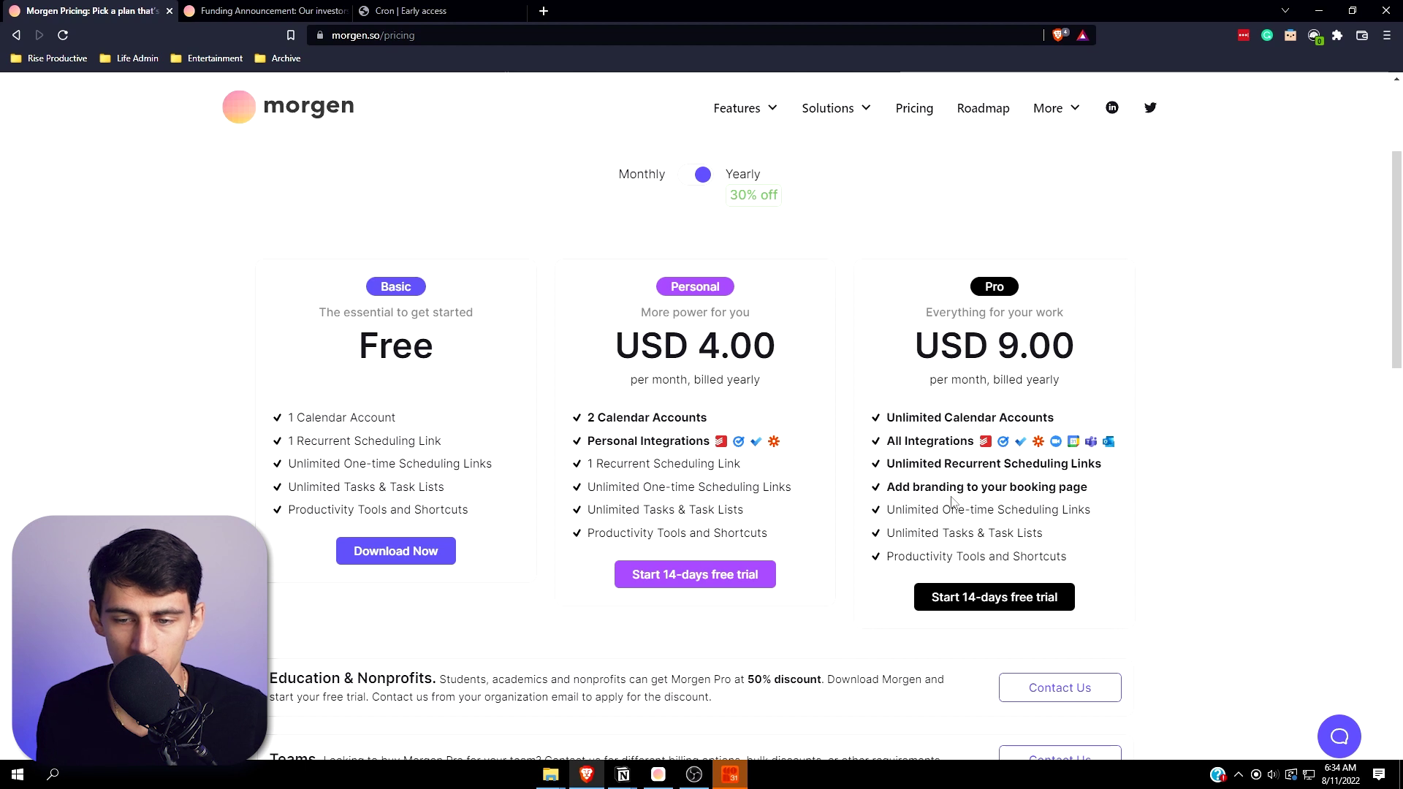
scroll(694, 522, "down", 2)
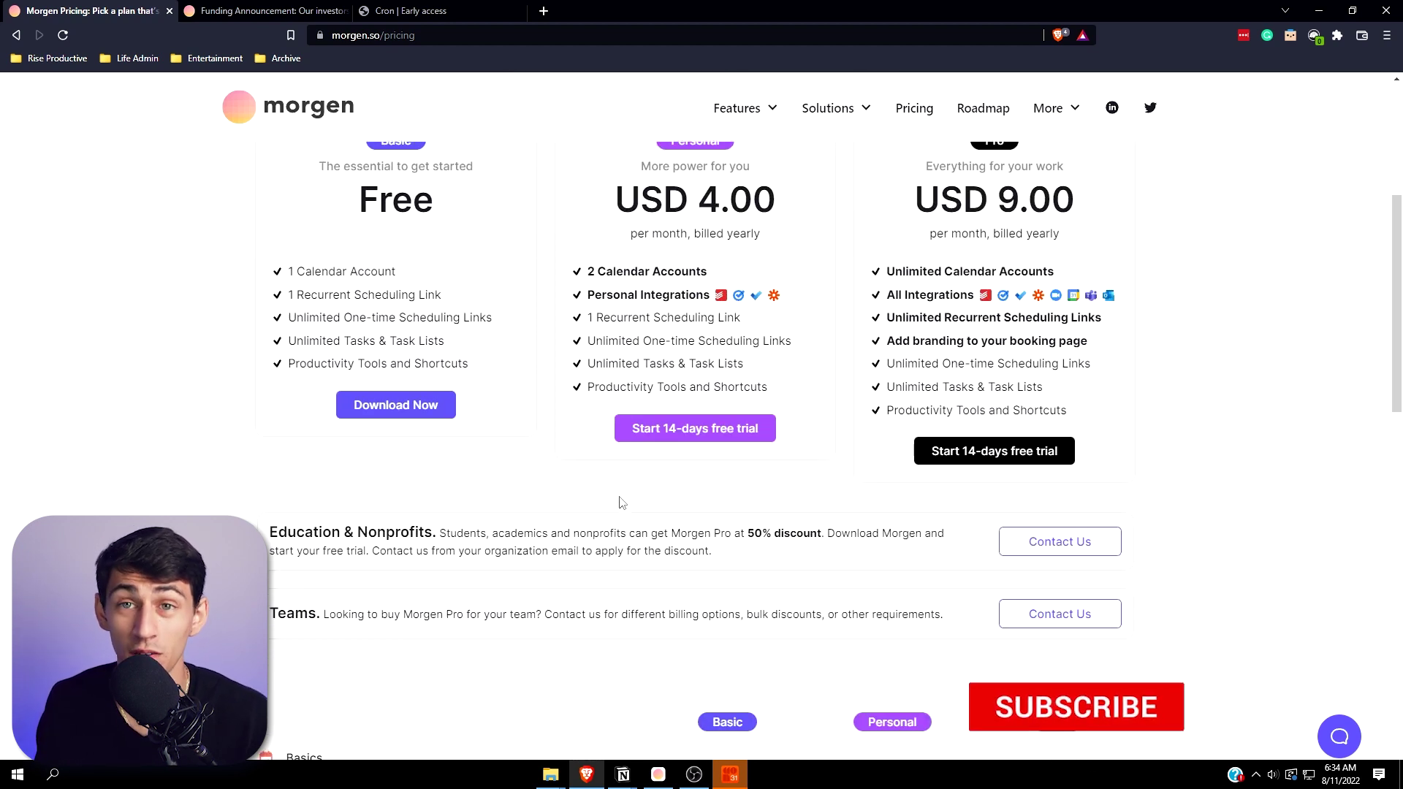
scroll(728, 472, "up", 5)
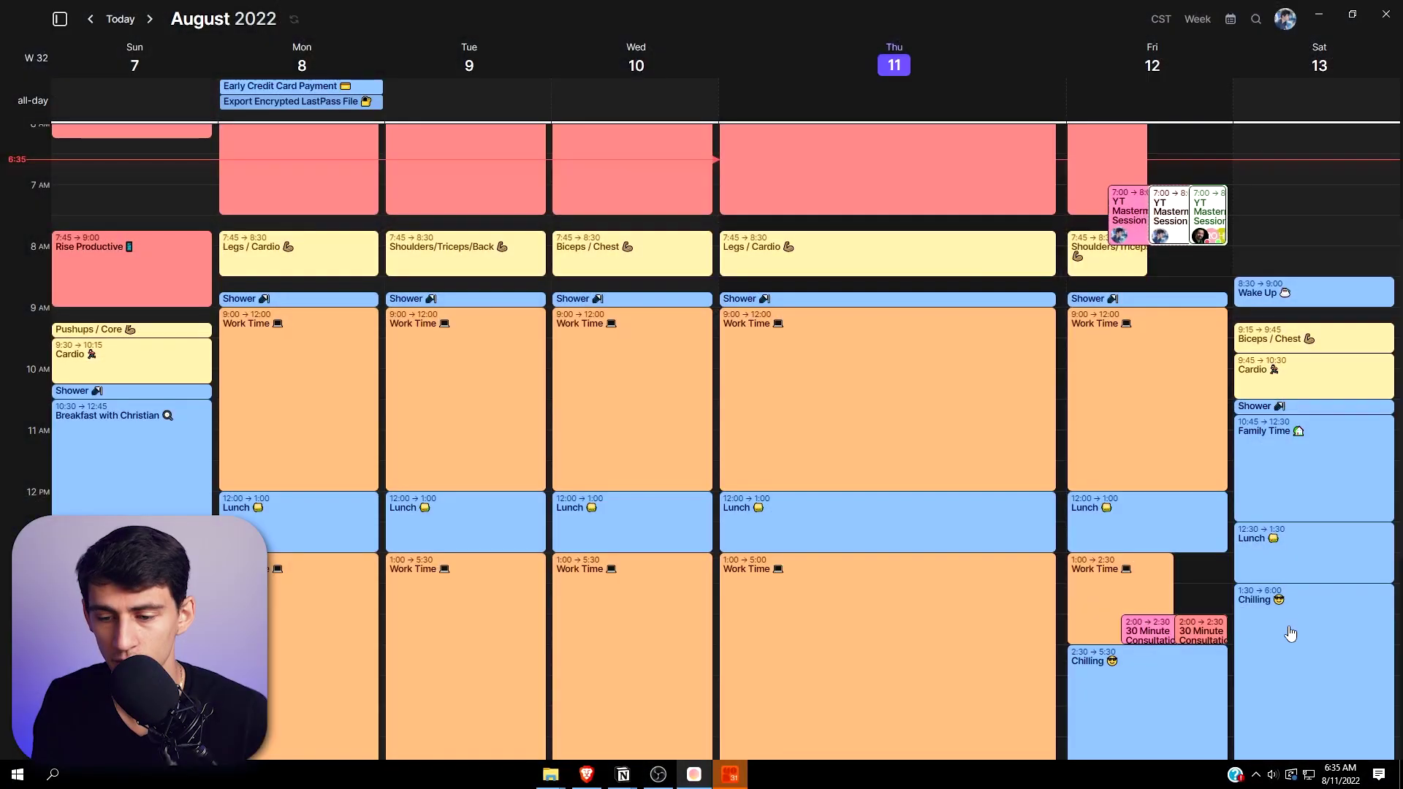
- Review Morgen's keyboard shortcuts in Profile & Preferences, then bring the Cron calendar forward
left_click(1284, 19)
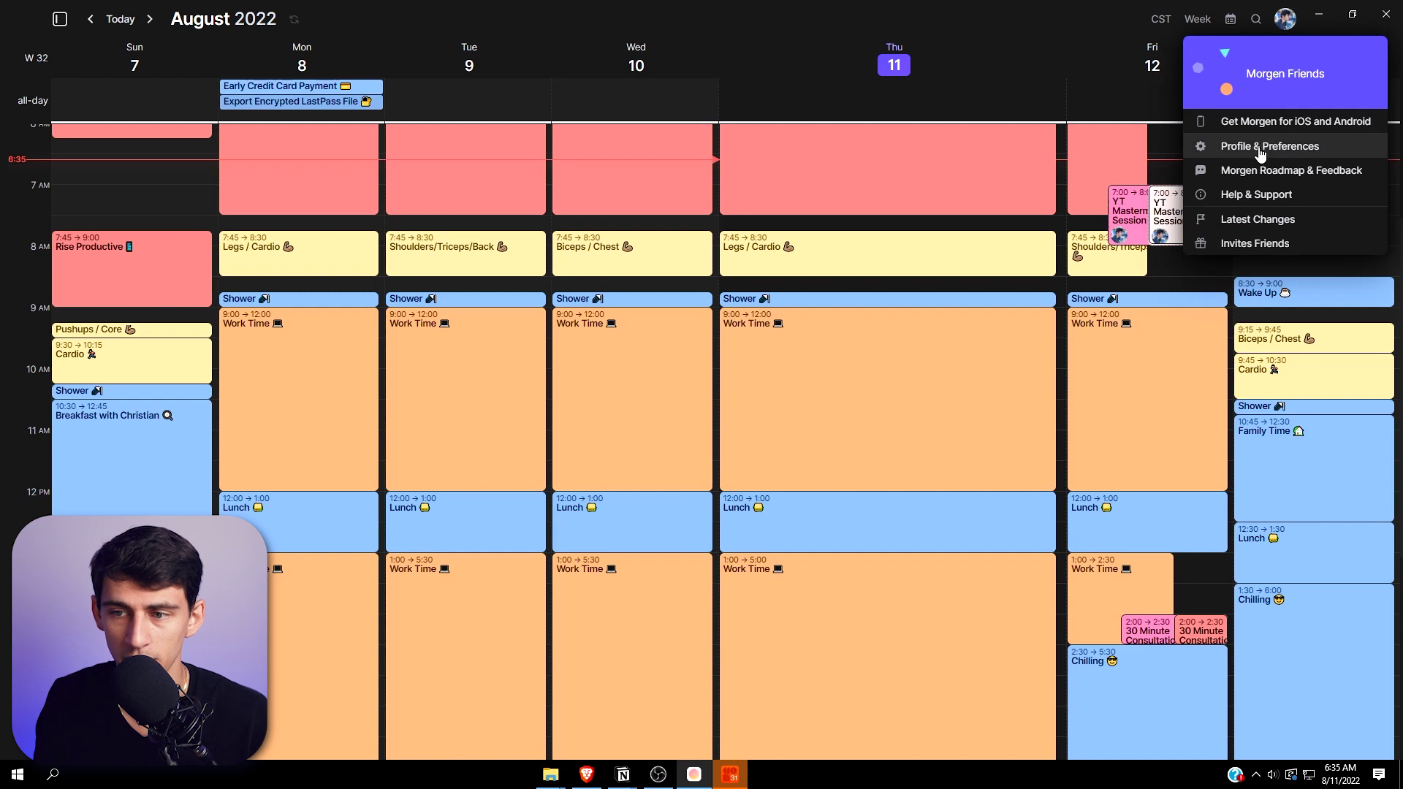
left_click(1255, 162)
scroll(748, 312, "down", 1)
scroll(755, 319, "up", 1)
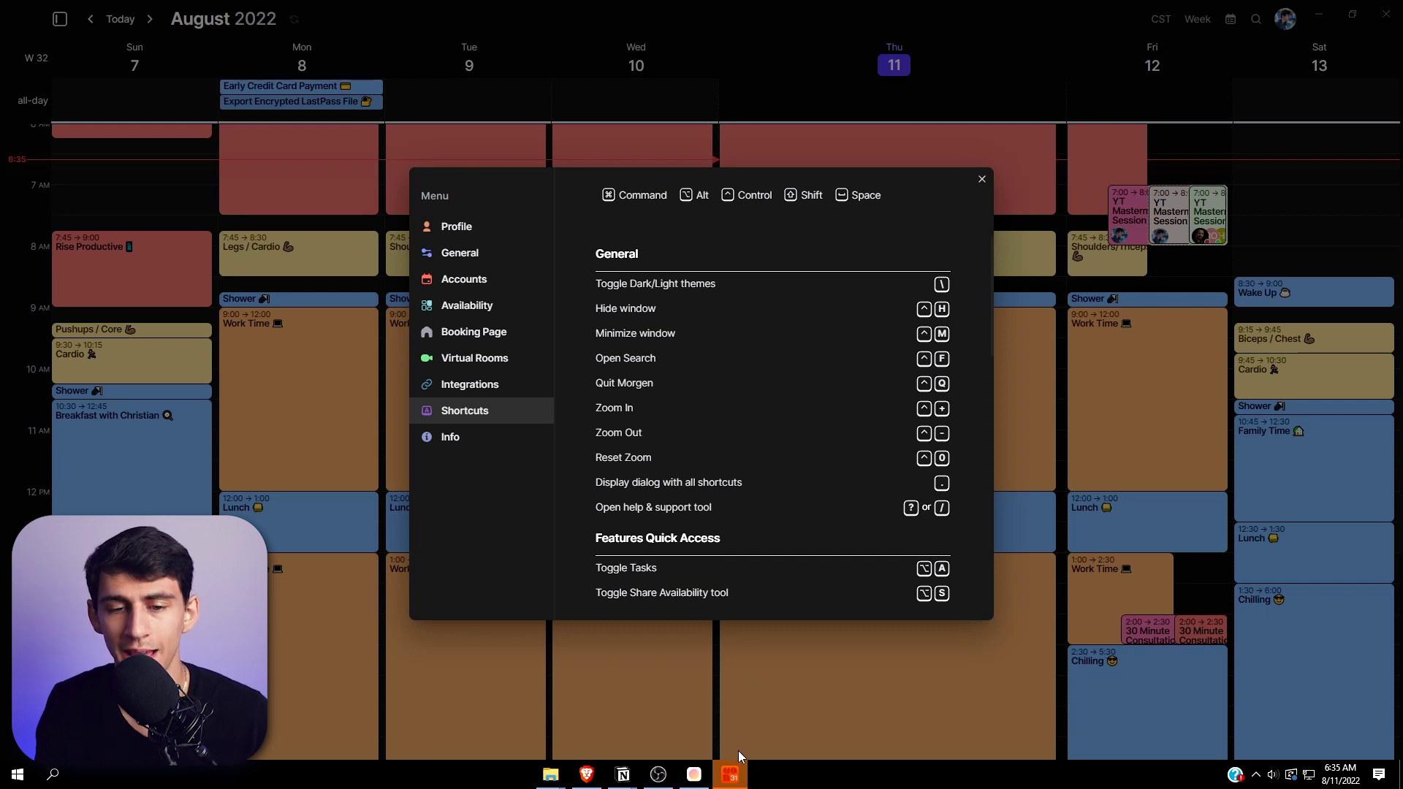
left_click(732, 773)
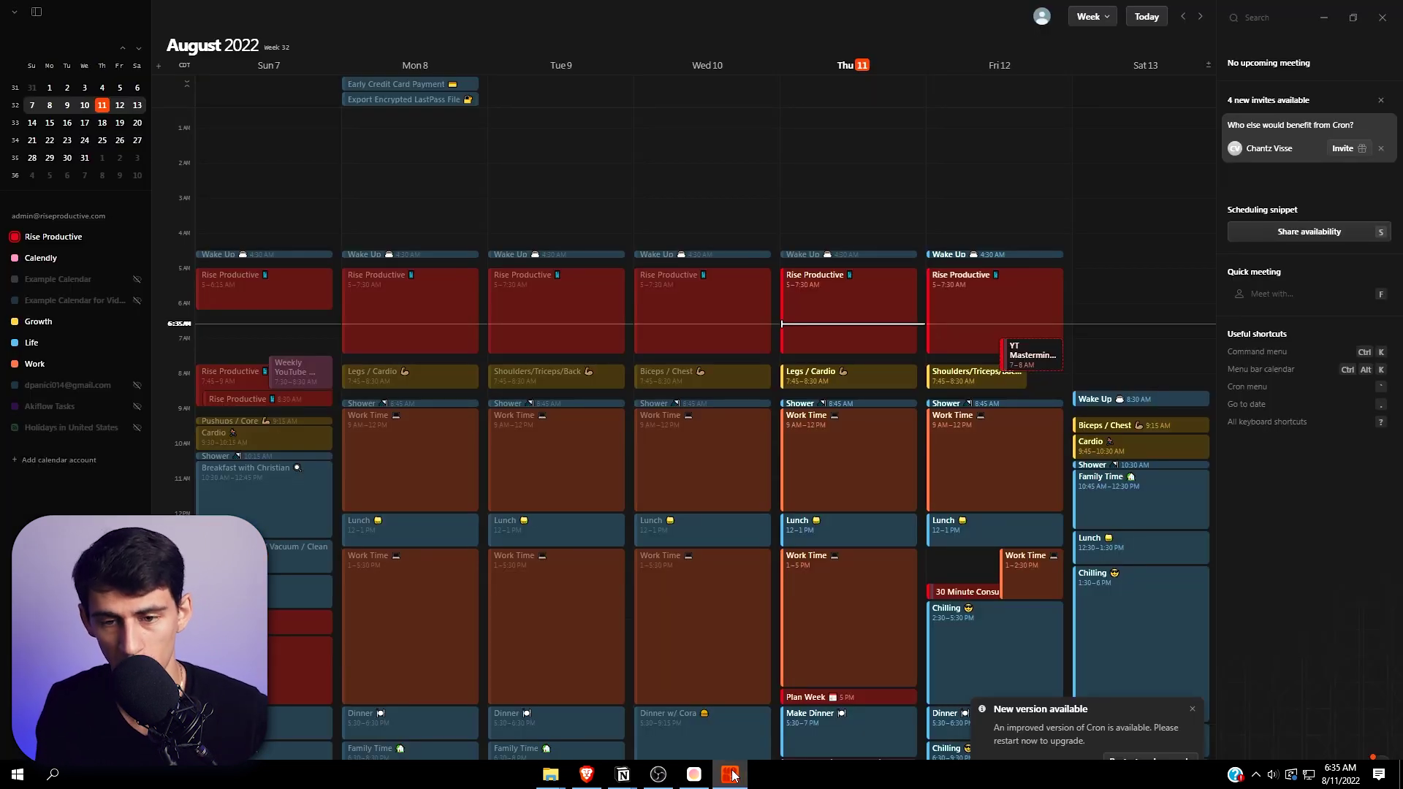
- Search Cron's Ctrl+K command menu with trial queries: new, e, s and f
key("ctrl+k")
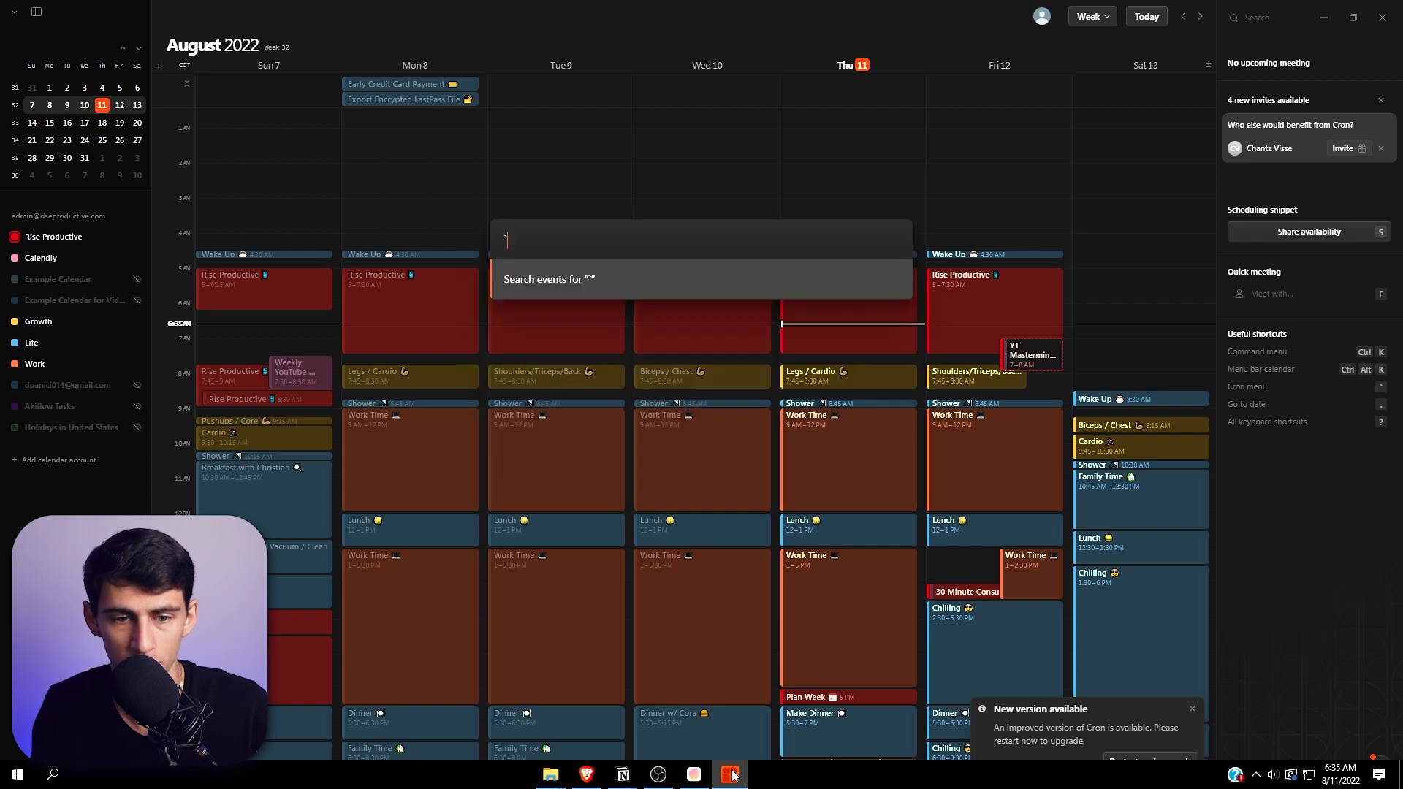
key("BackSpace")
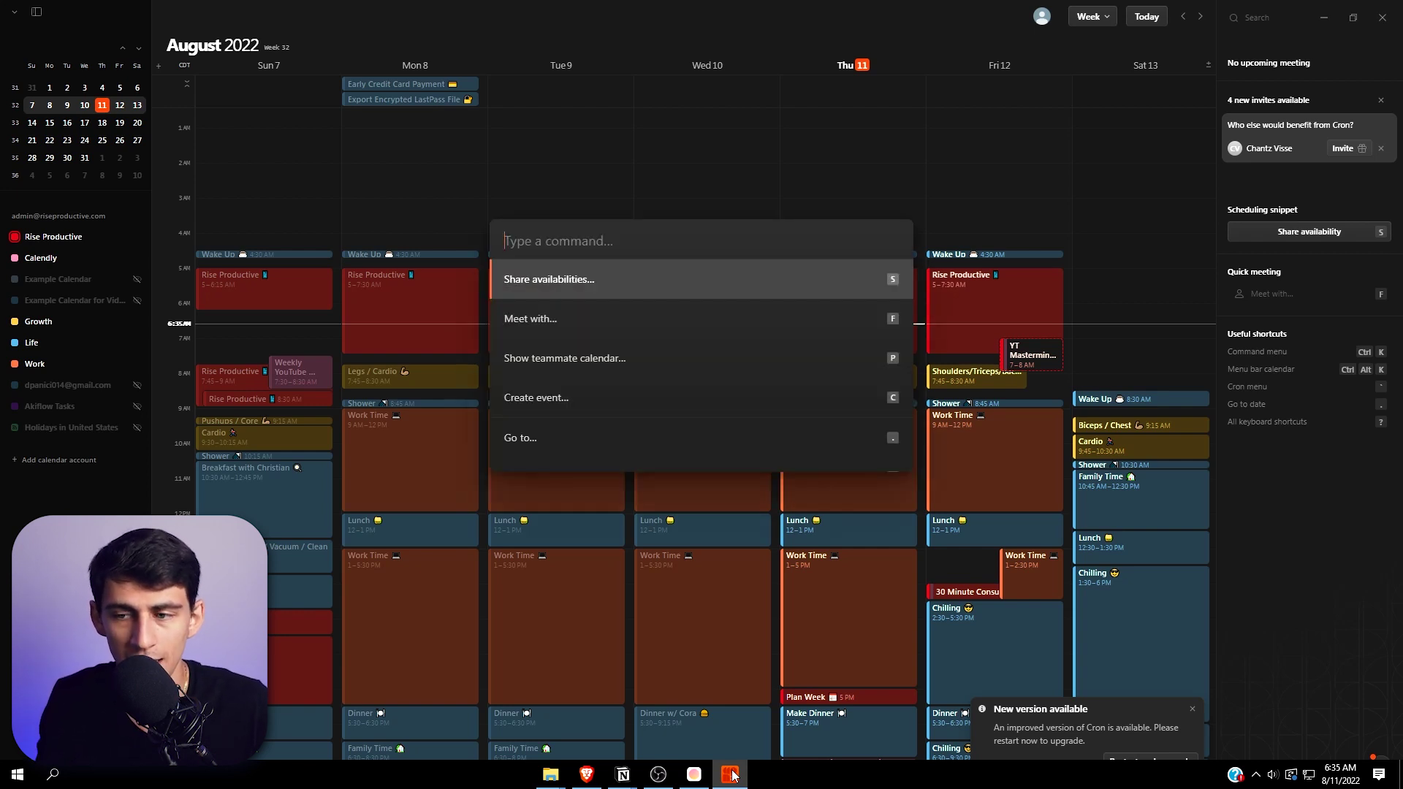
type("new")
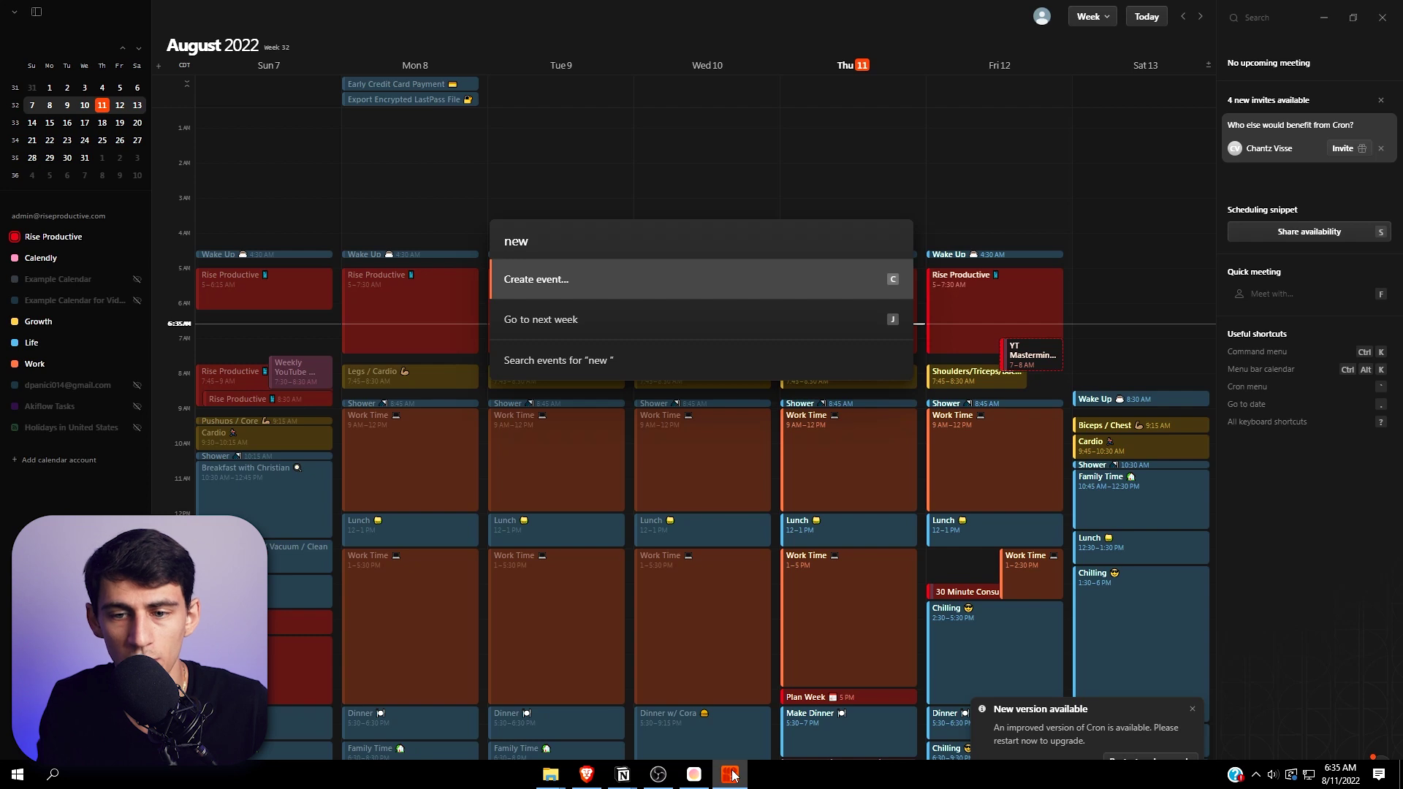
key("BackSpace")
key("BackSpace")
key("BackSpace")
key("BackSpace")
type("e")
key("BackSpace")
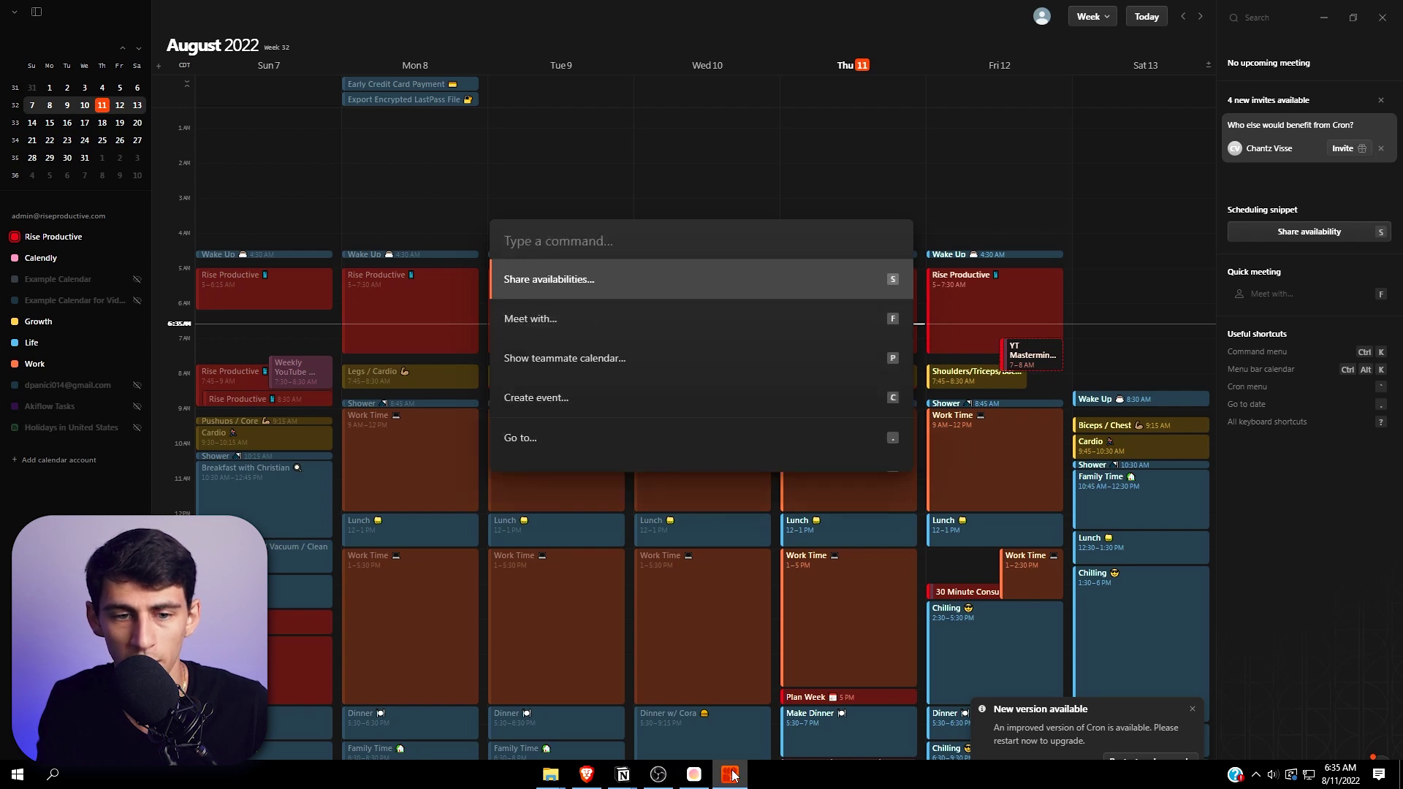
type("s")
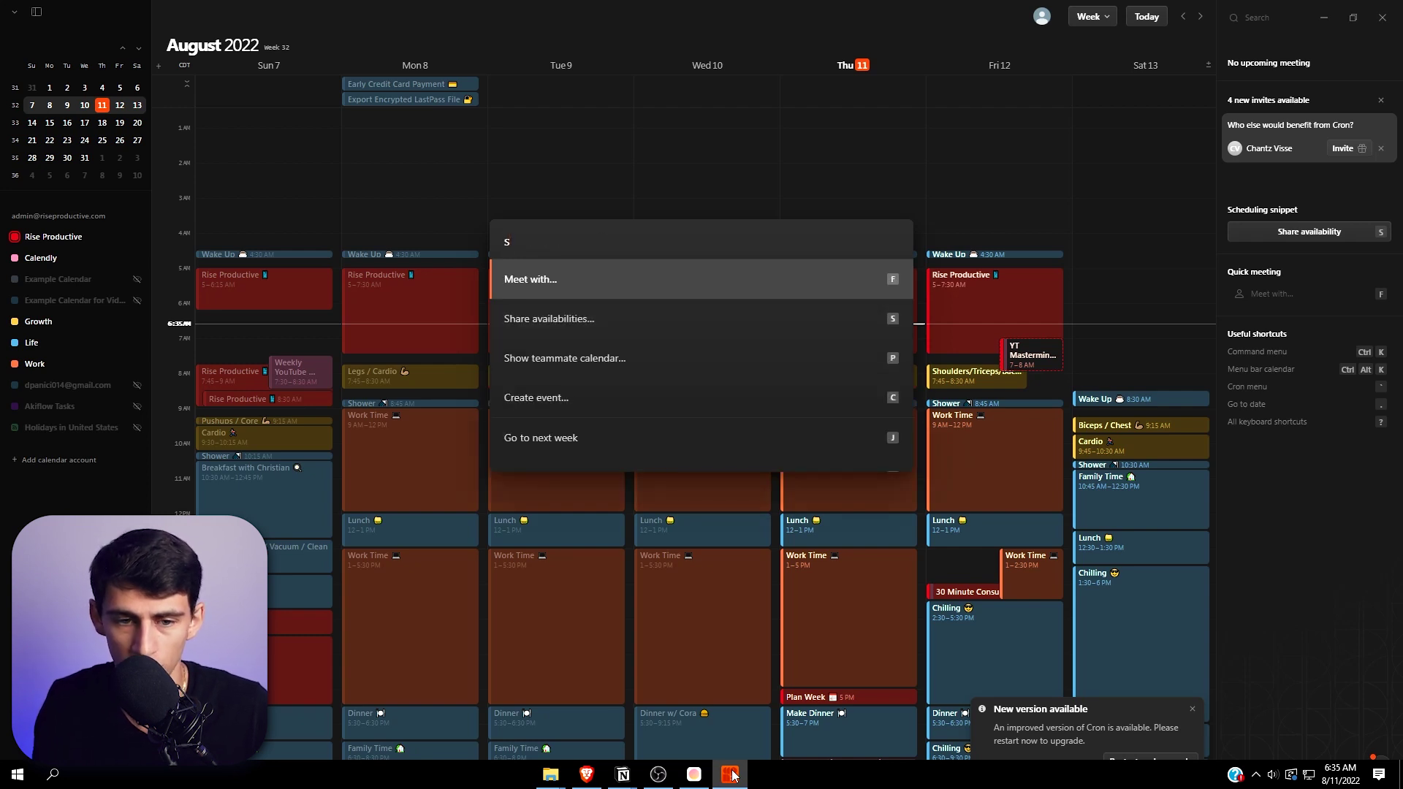
key("BackSpace")
type("f")
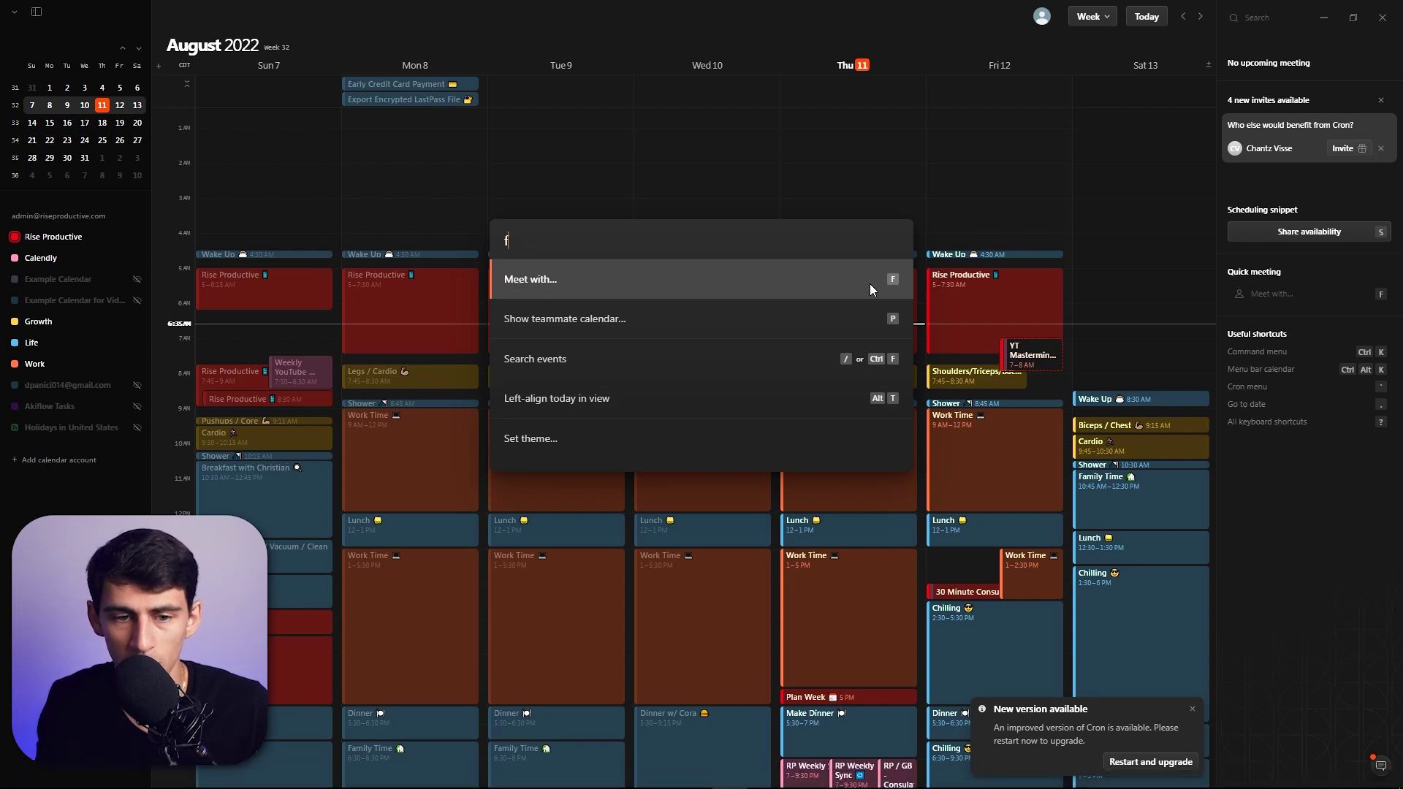
key("BackSpace")
- Try 'create', 'new' and 'cha', then run Share availabilities for a 30-minute Google Meet link
type("create")
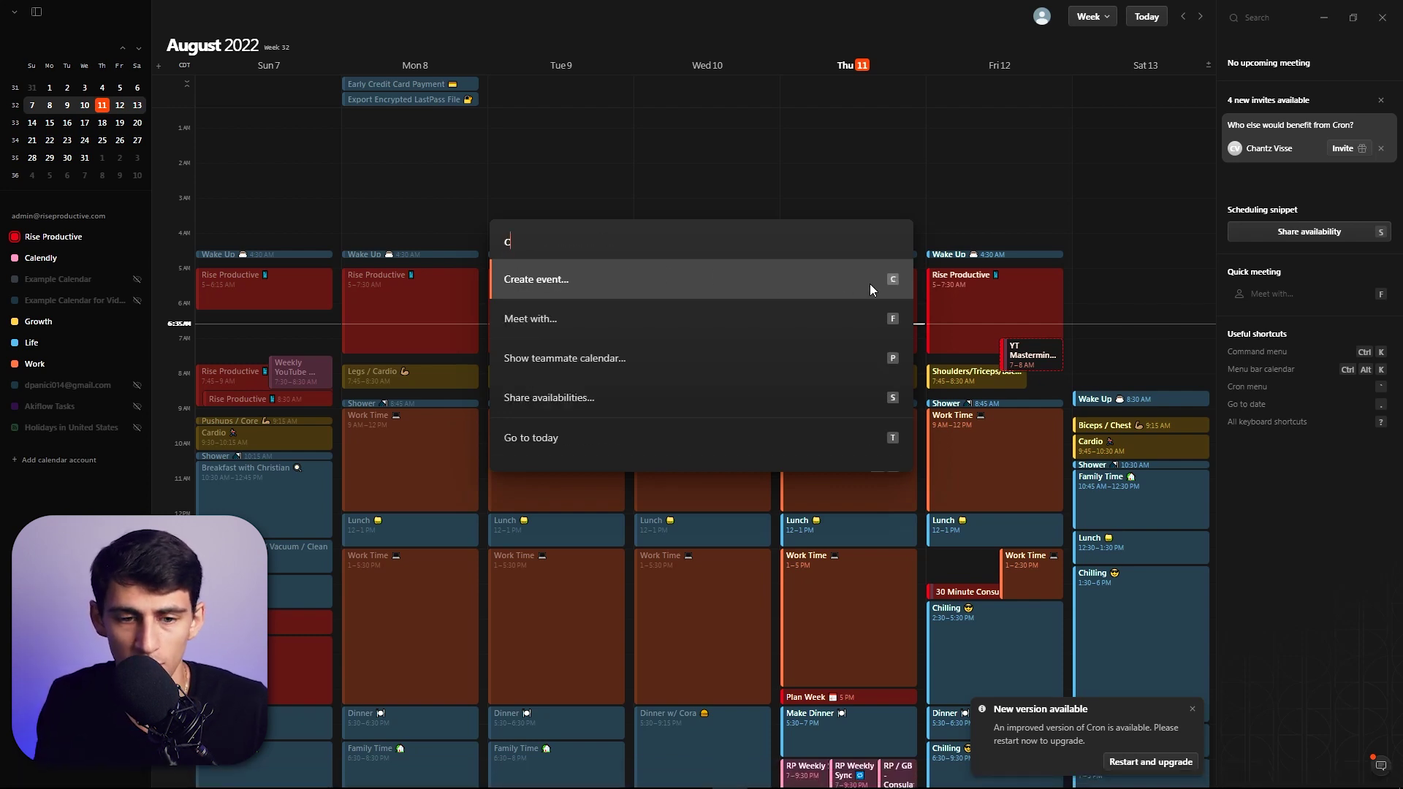
key("BackSpace")
key("BackSpace")
key("BackSpace")
key("BackSpace")
key("BackSpace")
key("BackSpace")
type("new")
key("BackSpace")
key("BackSpace")
key("BackSpace")
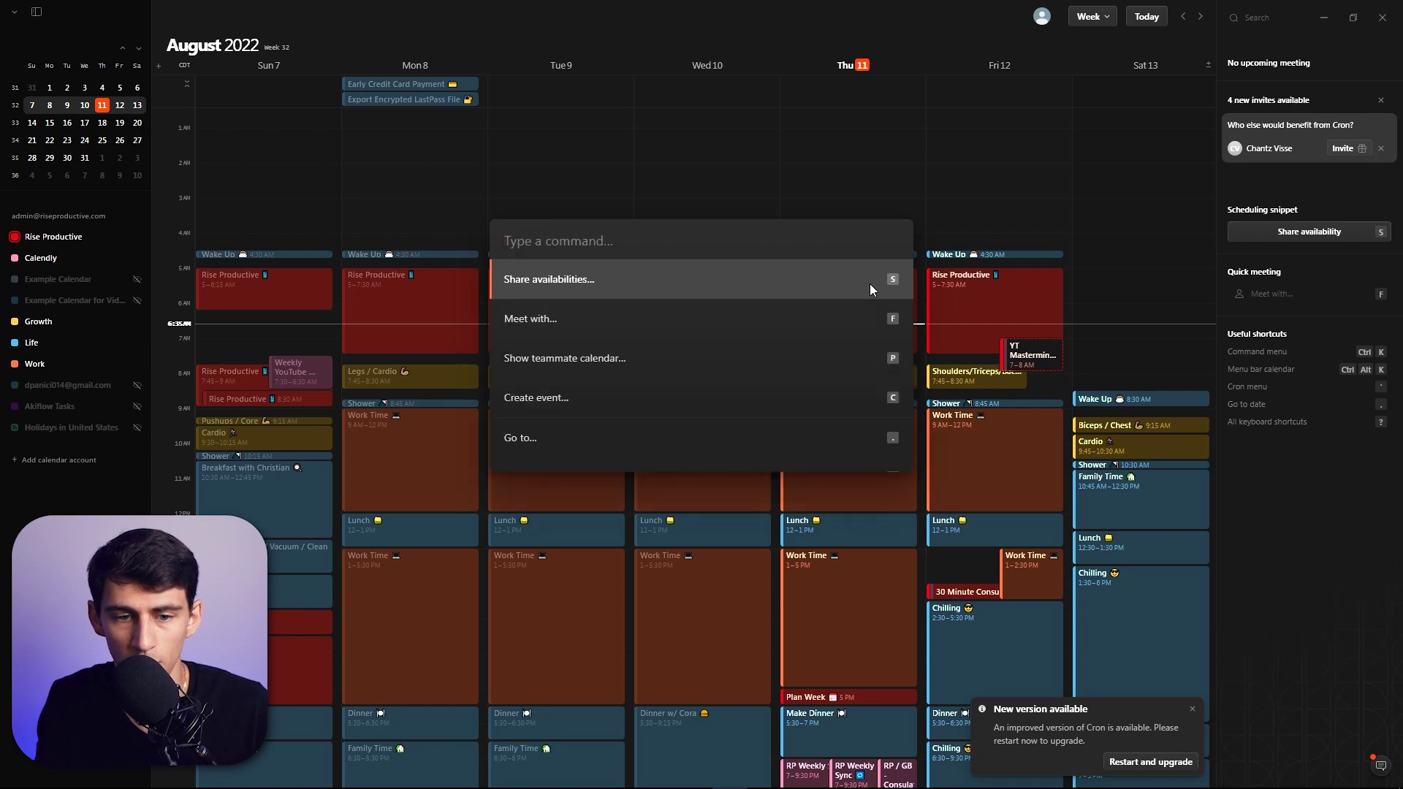
type("cha")
key("Escape")
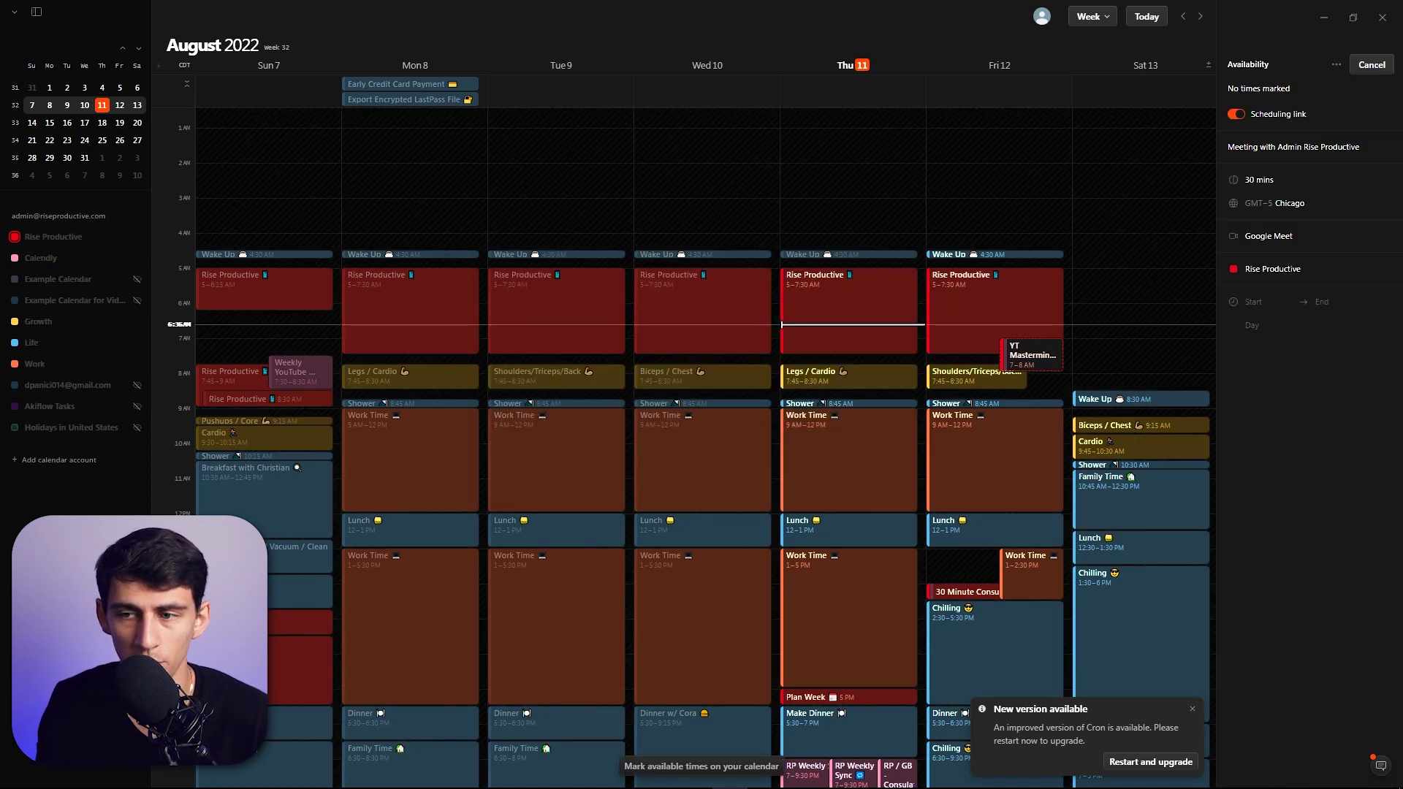
- Cancel and restart Cron's availability sharing, selecting the meeting title
left_click(1365, 66)
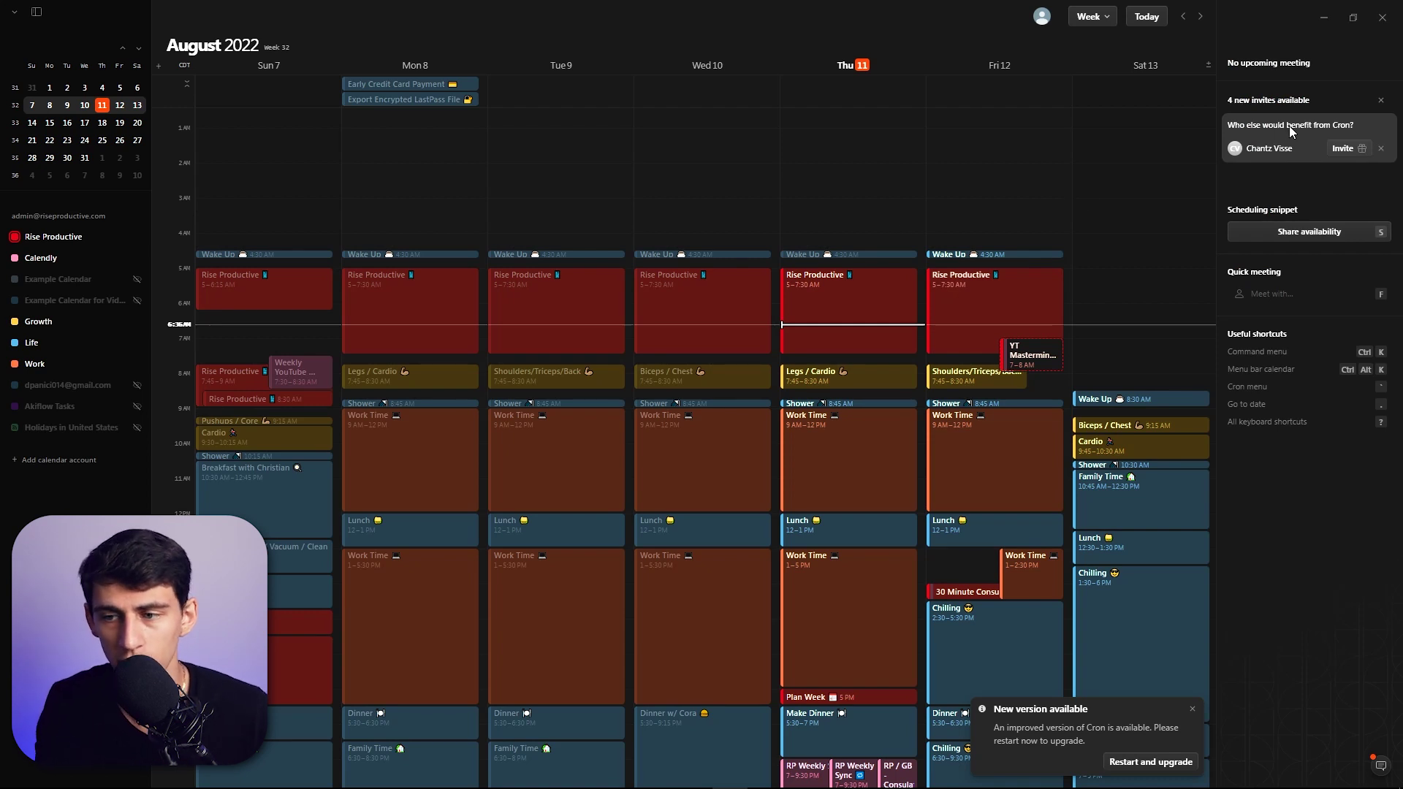
left_click(1303, 233)
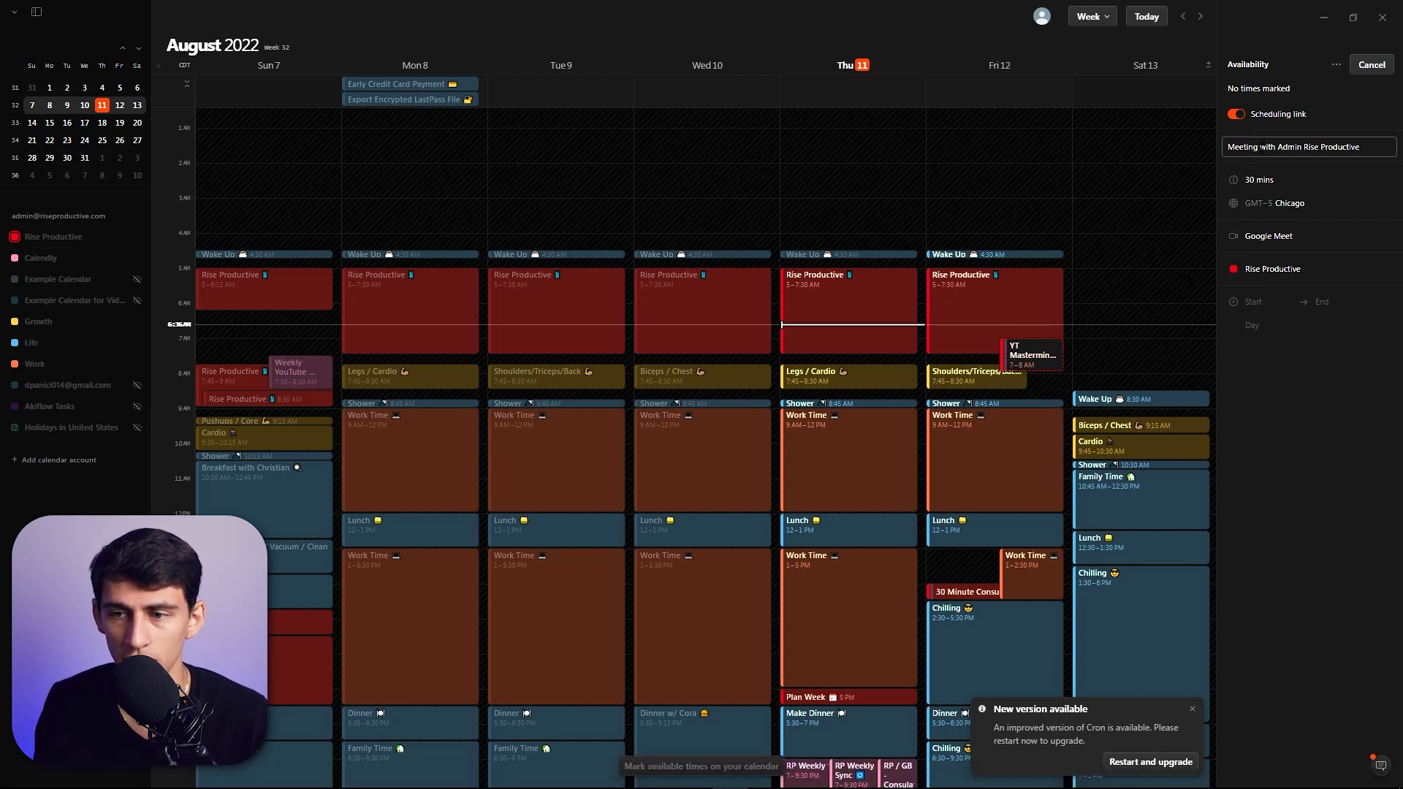
triple_click(1262, 147)
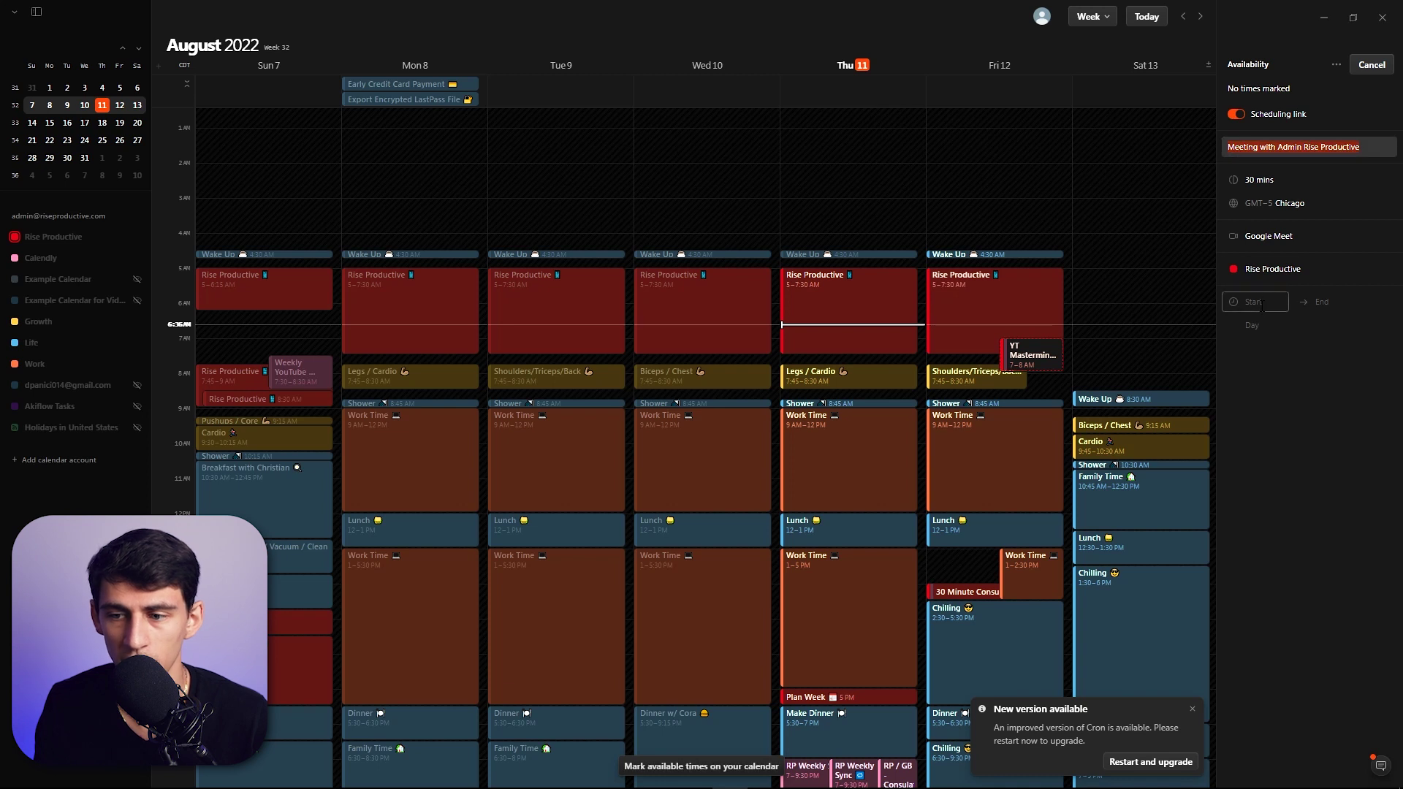
- Set the Thursday Aug 11 availability hold to run from 6 AM to 8 PM
left_click(1261, 302)
type("6")
key("Return")
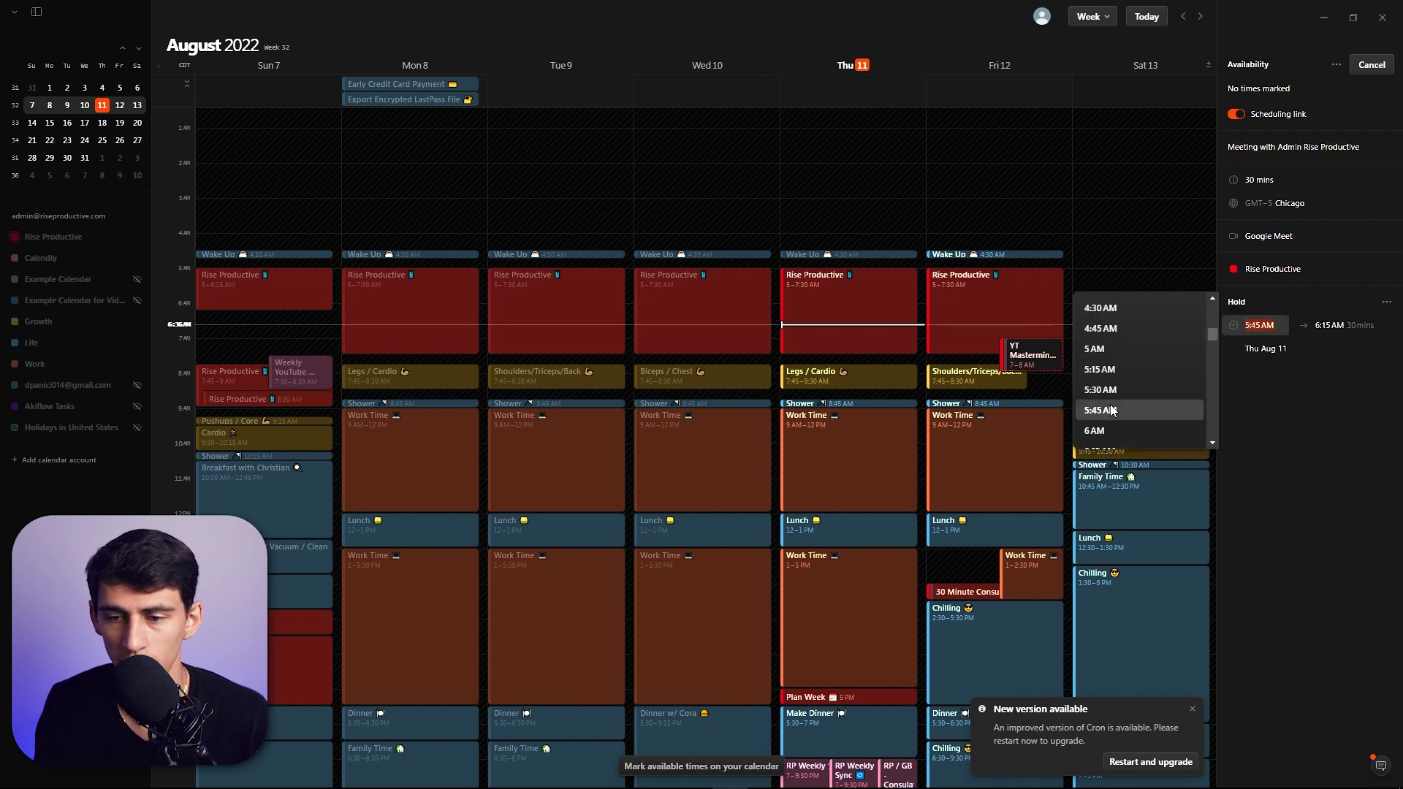
key("Return")
left_click(1323, 325)
type("8pm")
key("Return")
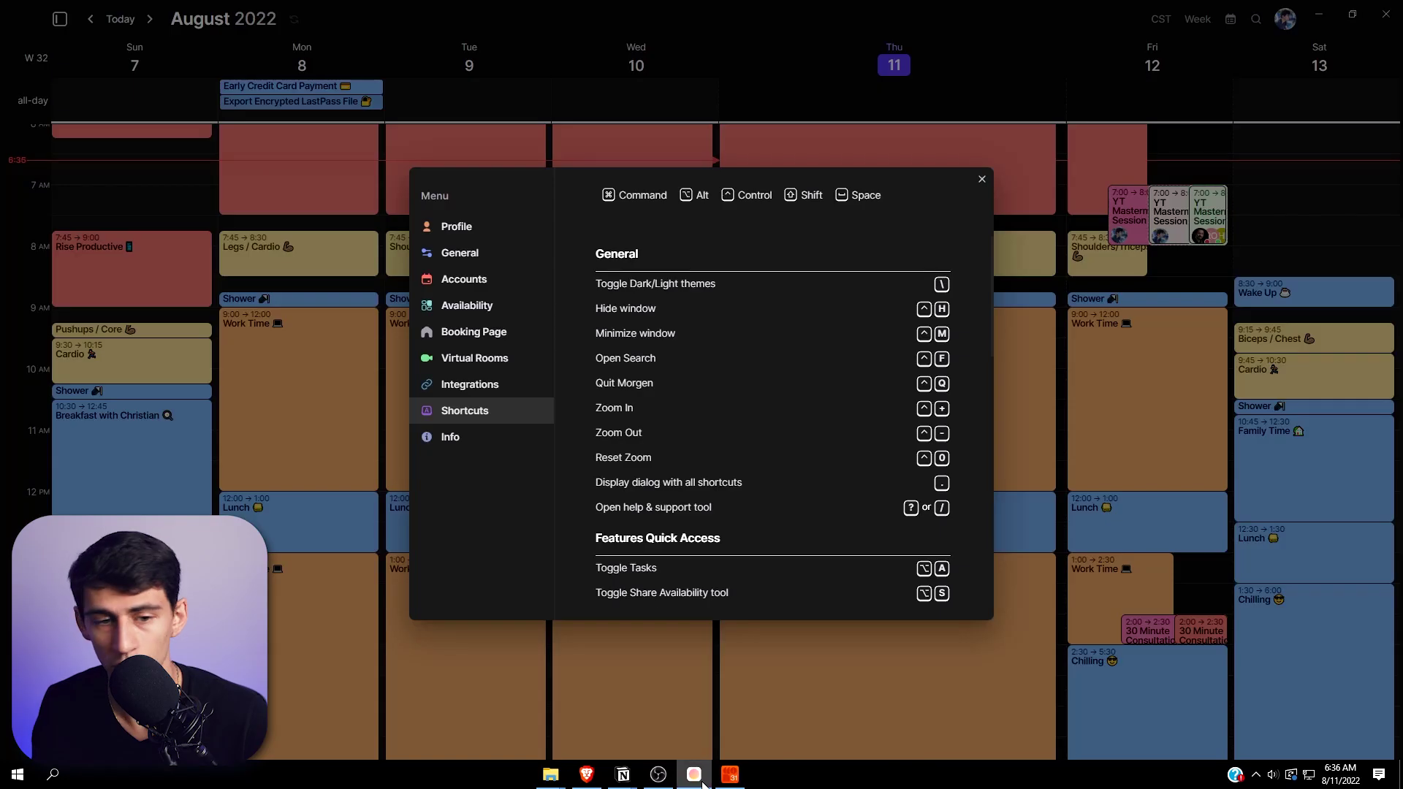
- Close Morgen's preferences, open the Scheduling side panel and play its intro video
left_click(982, 179)
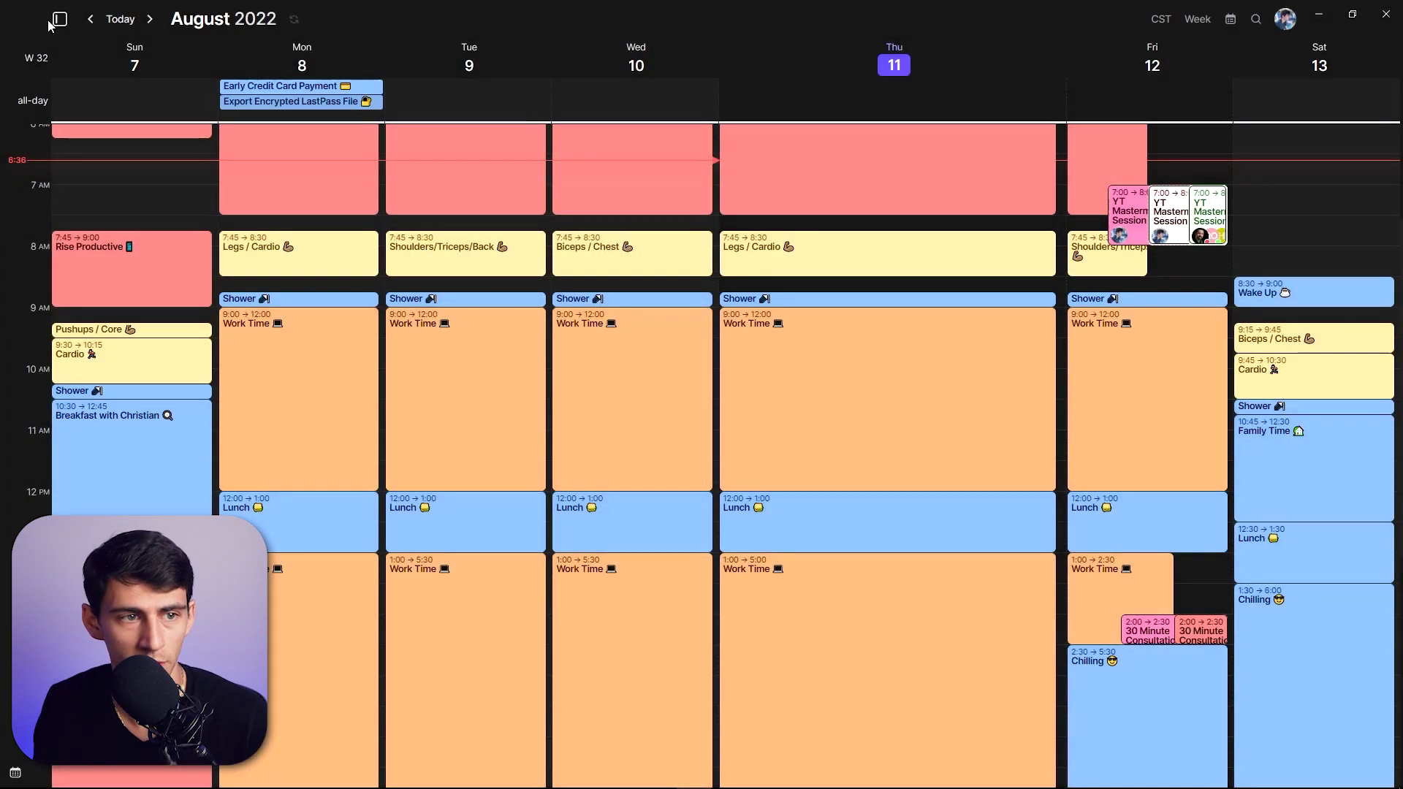
left_click(58, 20)
left_click(107, 17)
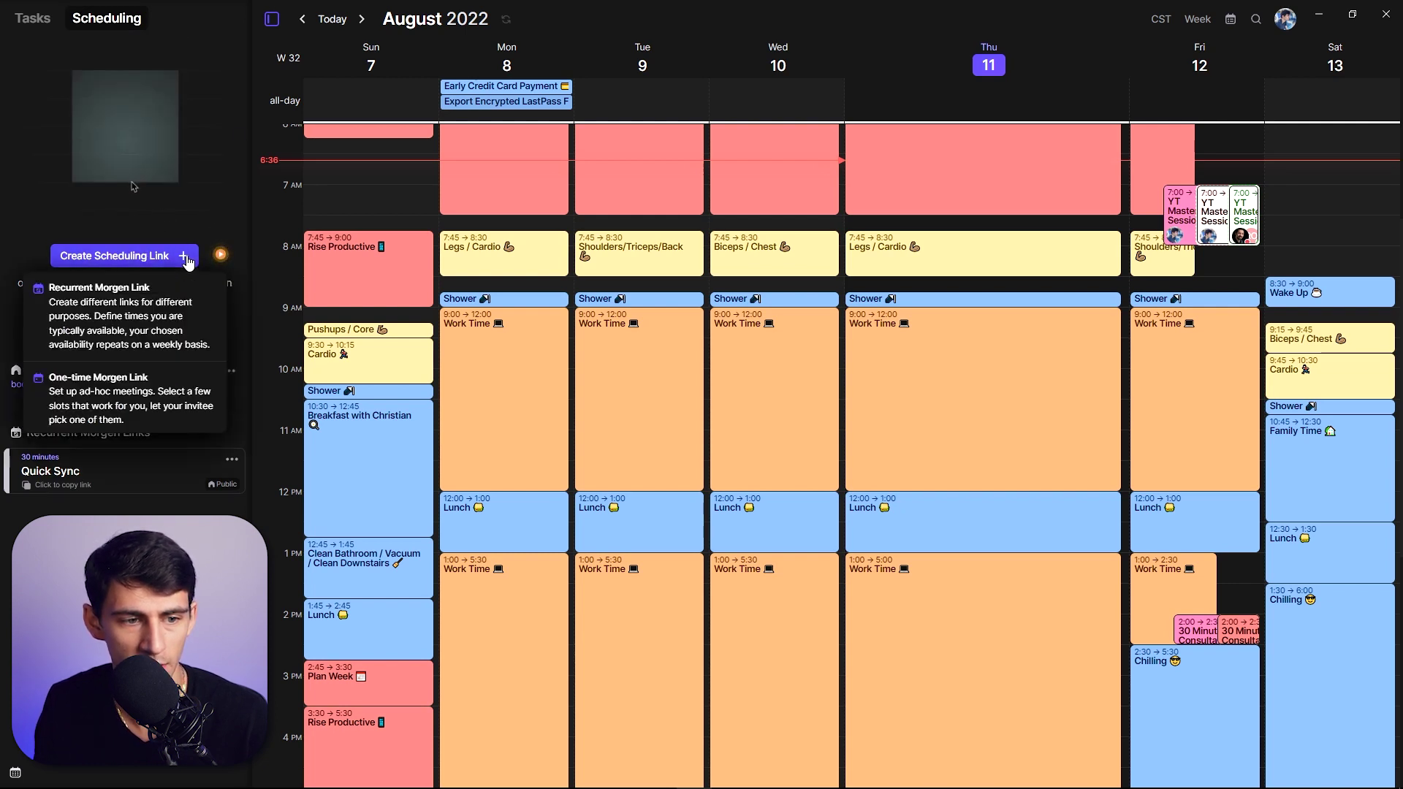
left_click(225, 253)
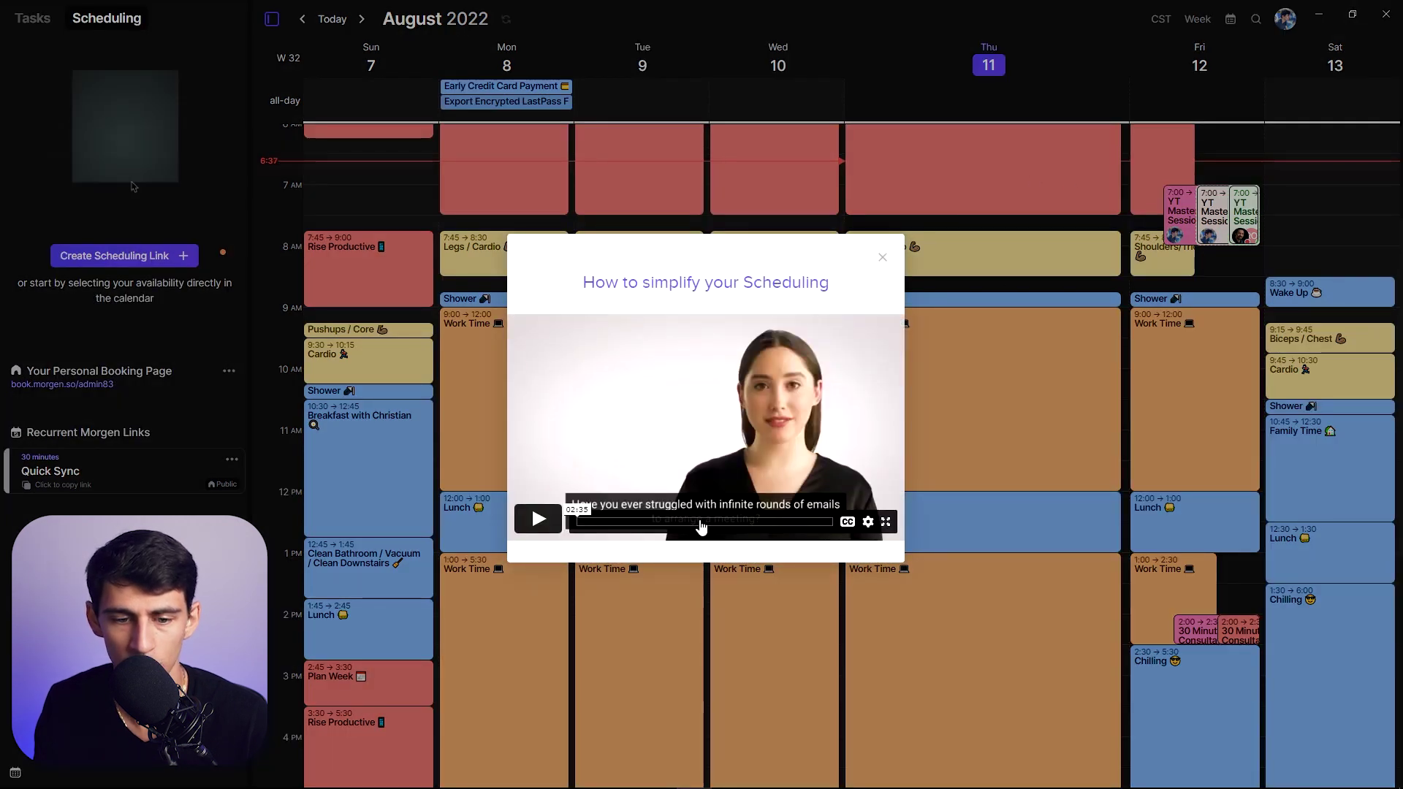
- Mark Friday 12 August 8:30–11:00 as available, copy it as text, and show link types
left_click(881, 258)
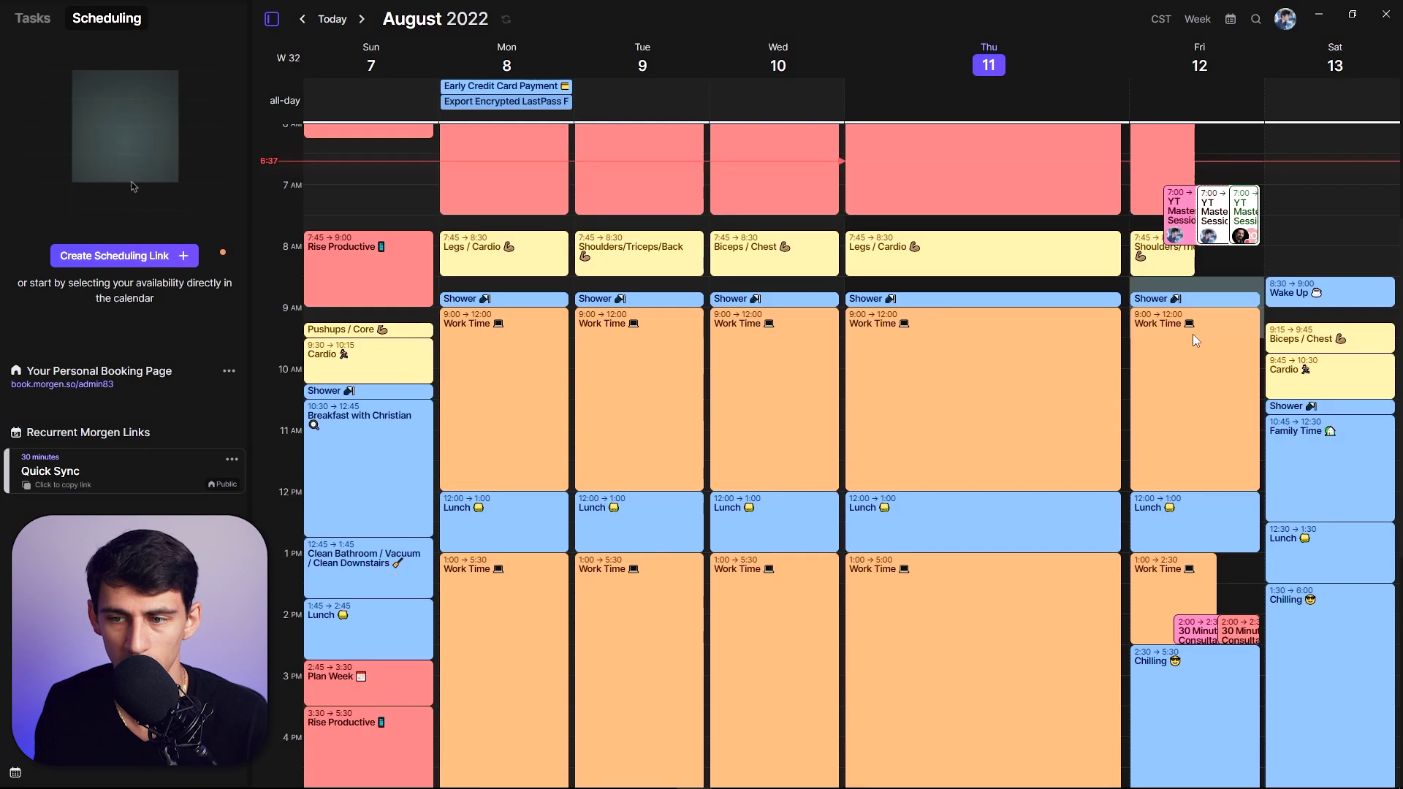
left_click_drag(1198, 279, 1203, 437)
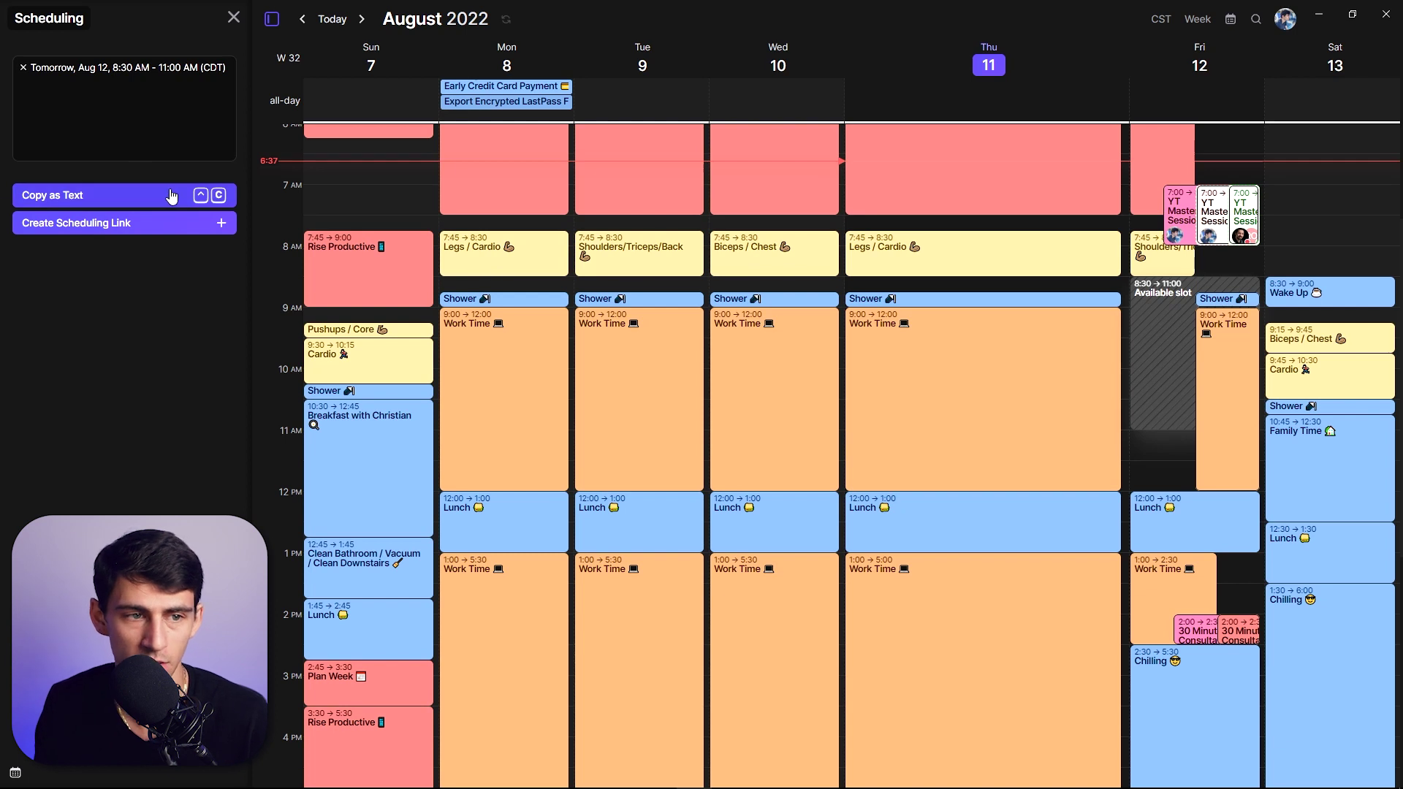
left_click(129, 202)
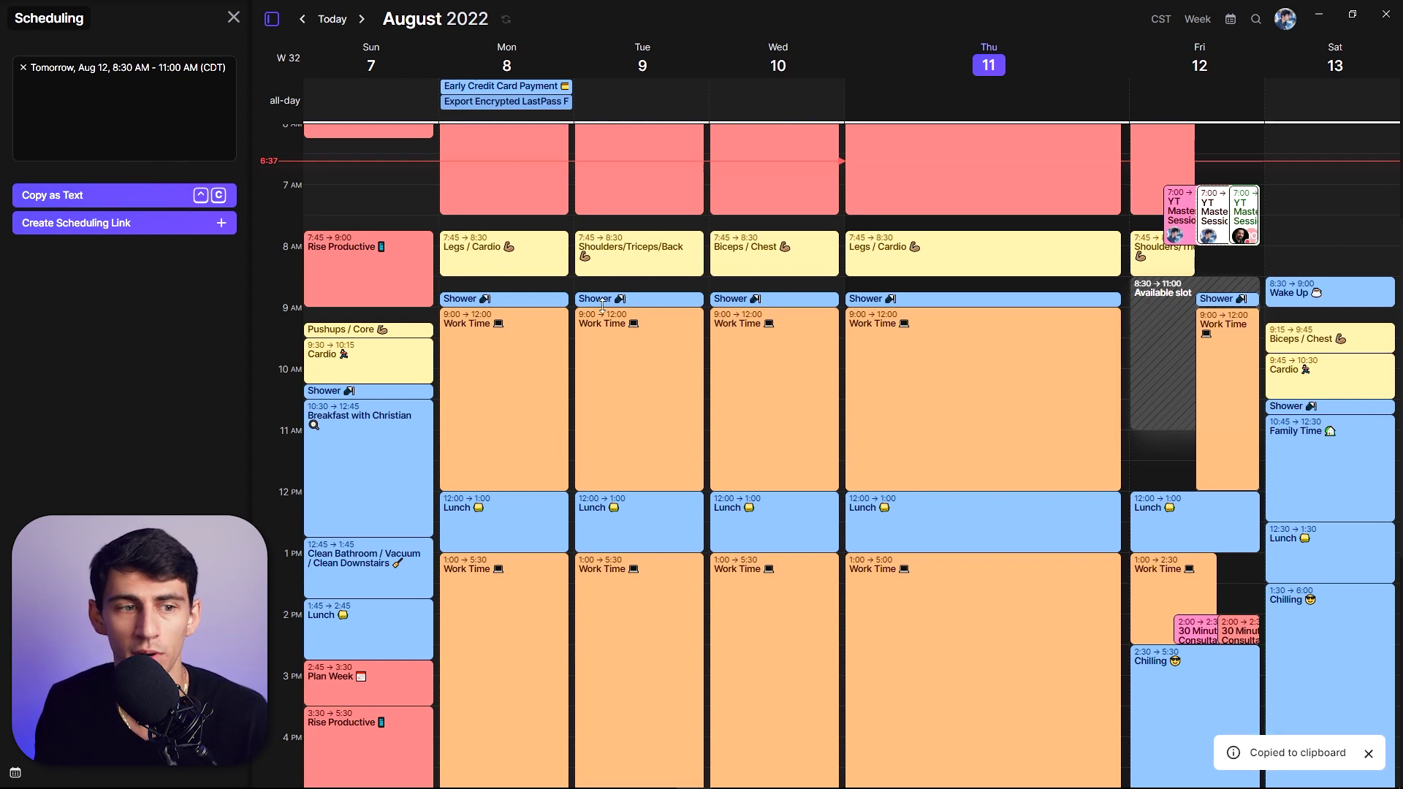
left_click(131, 223)
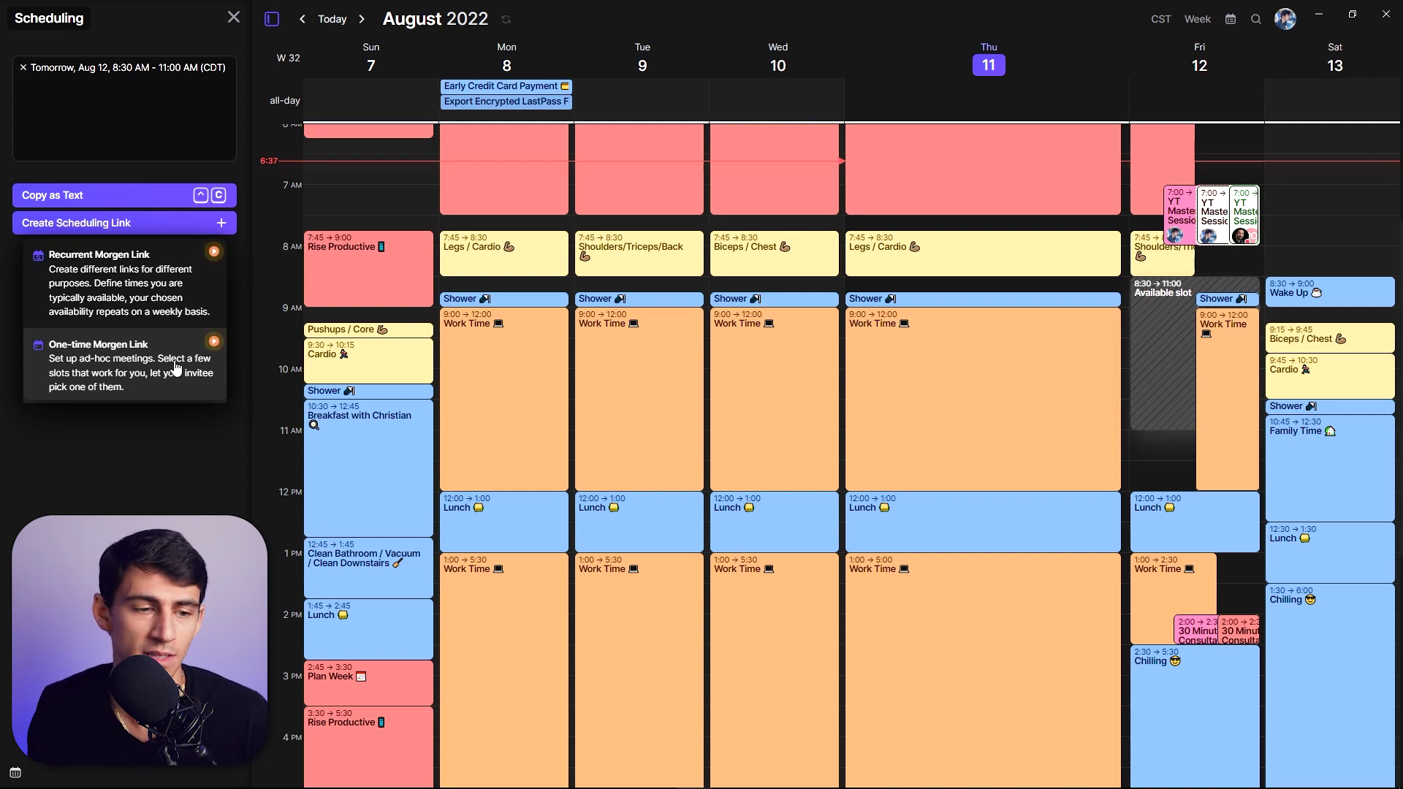
- Create a one-time link saved to Calendly, titled for the attendee, with a Google Meet location
left_click(176, 365)
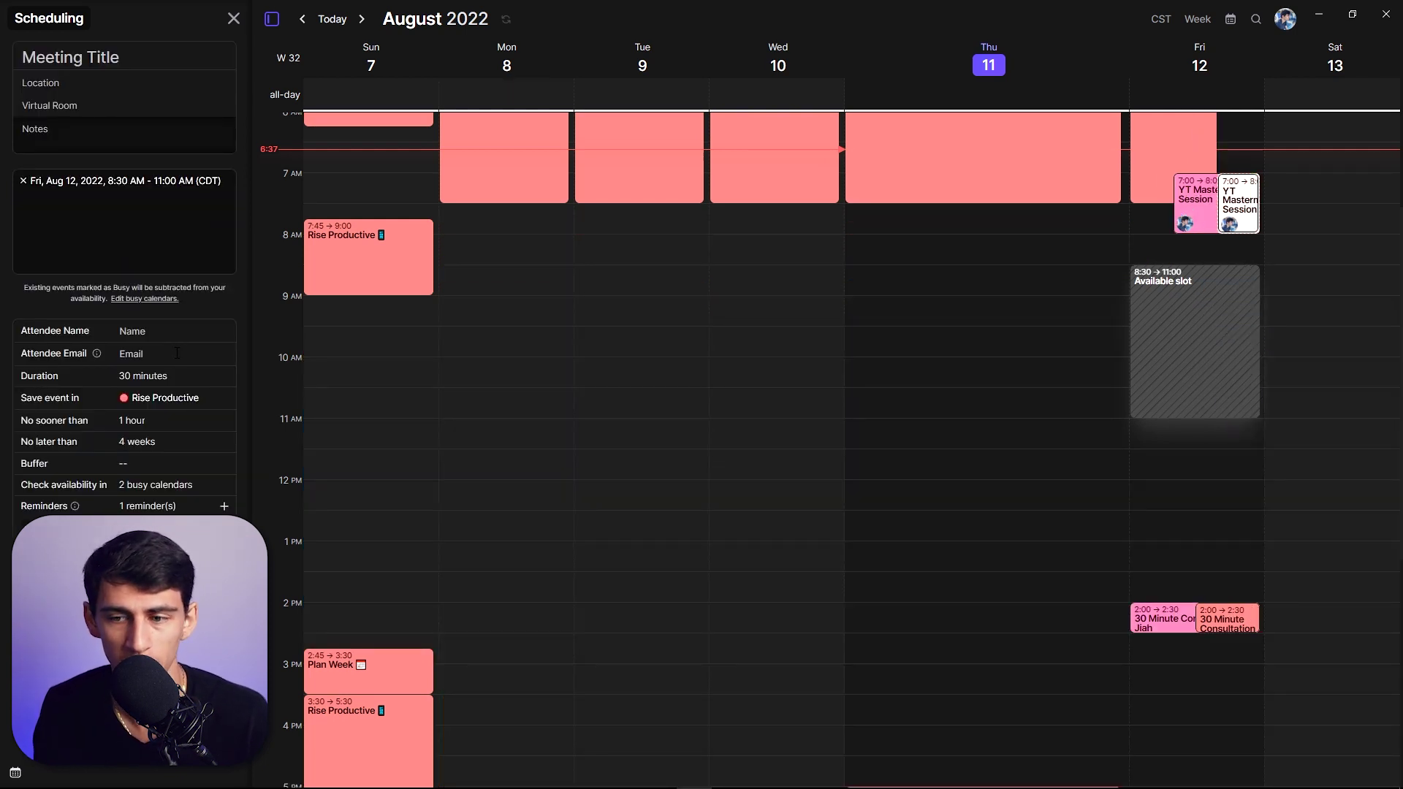
left_click(161, 397)
left_click(169, 456)
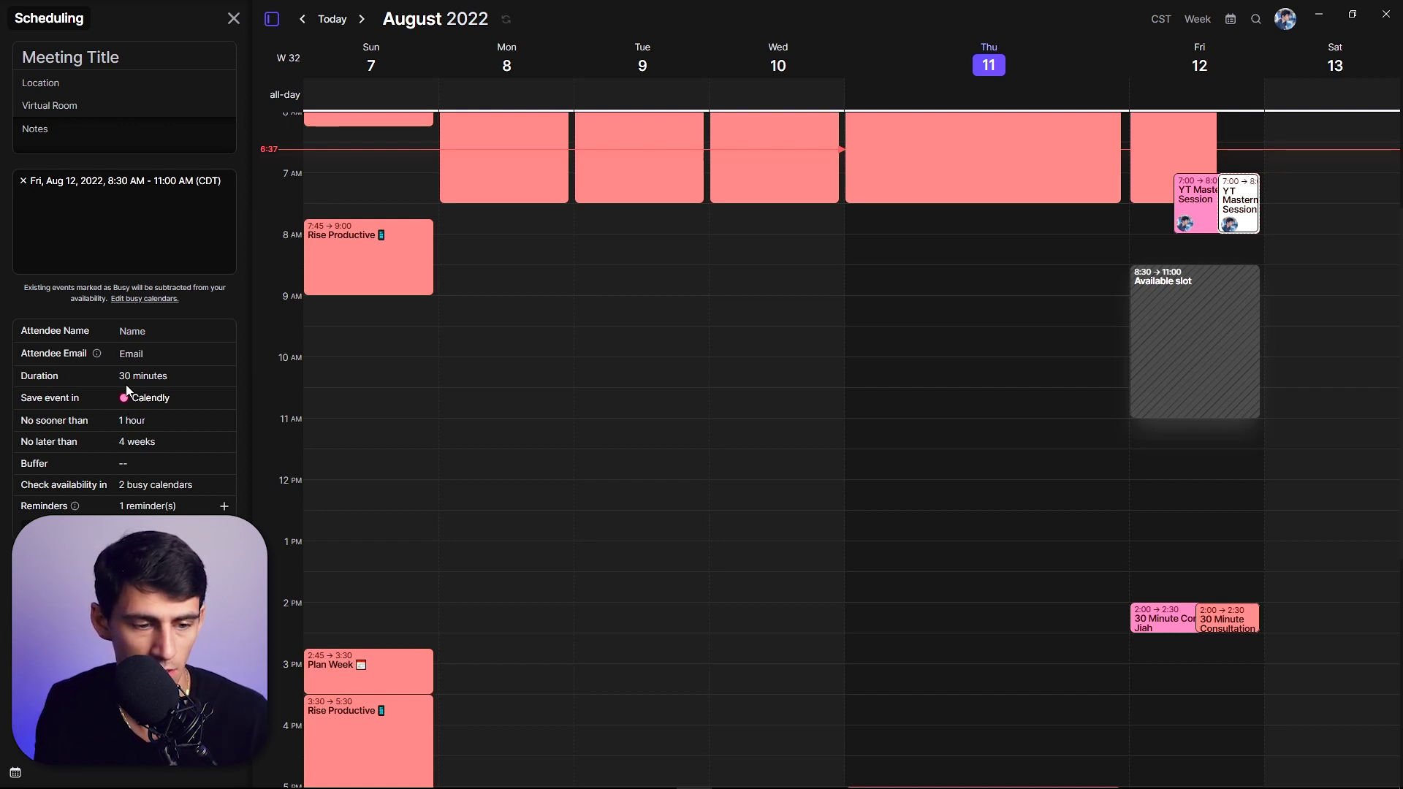
type("Meet wit")
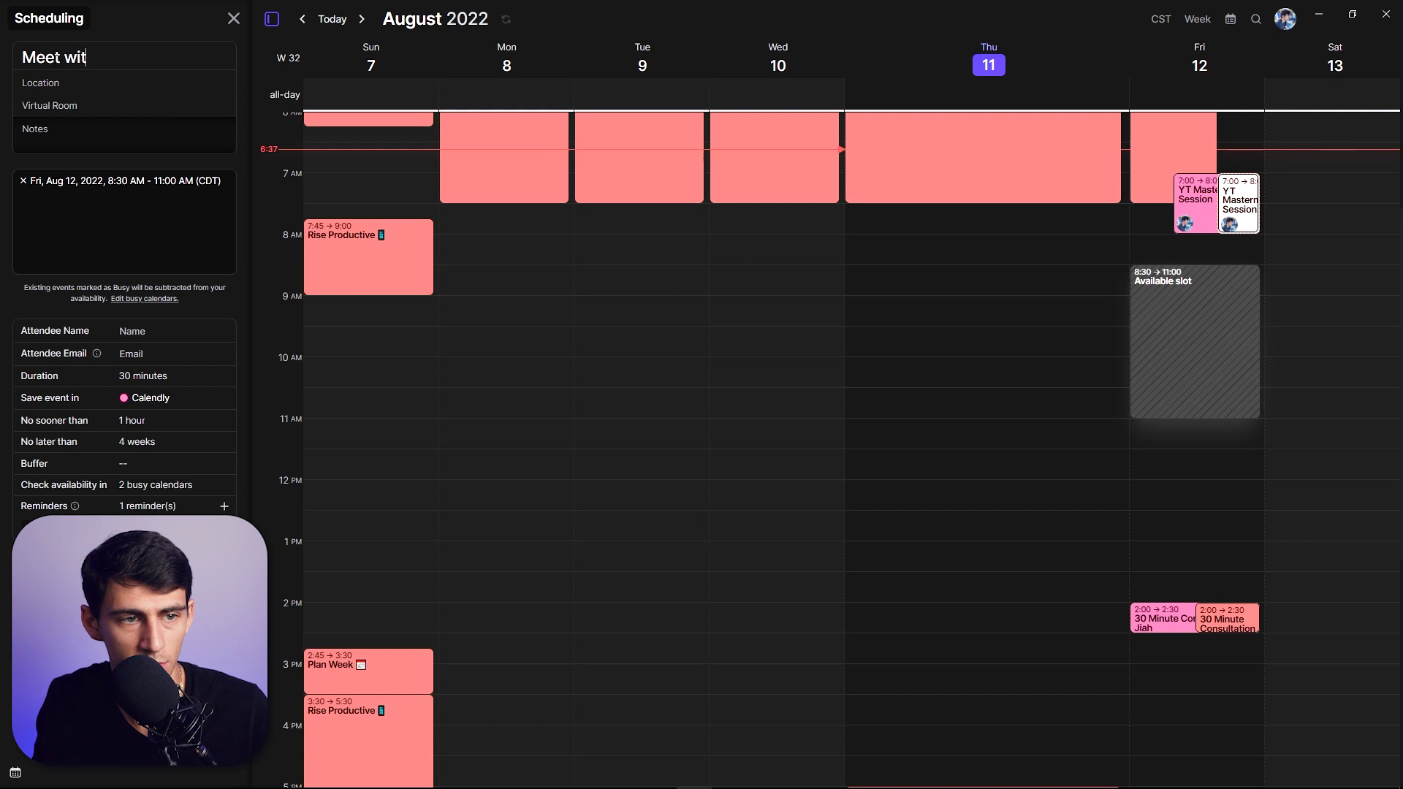
type("h Demetri")
left_click(49, 106)
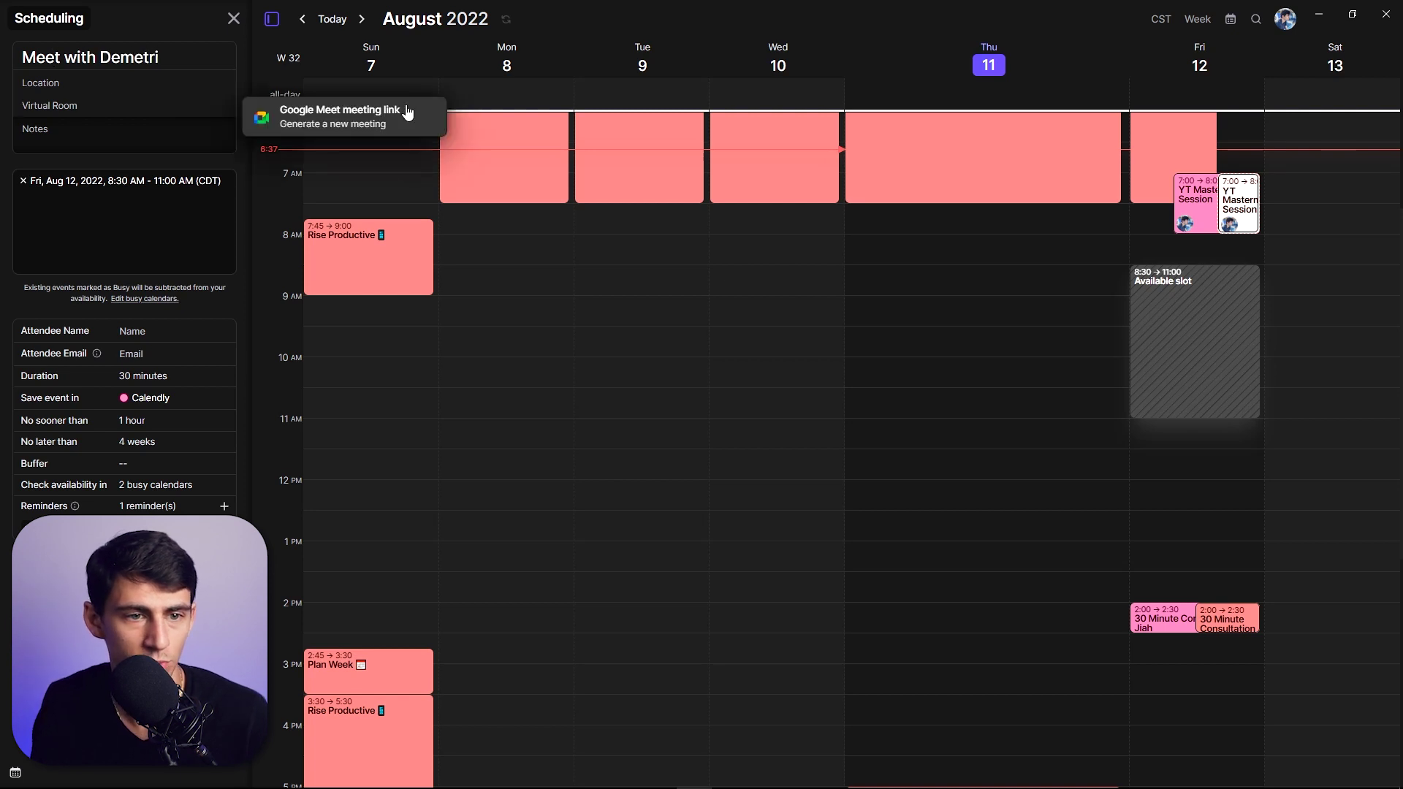
left_click(407, 112)
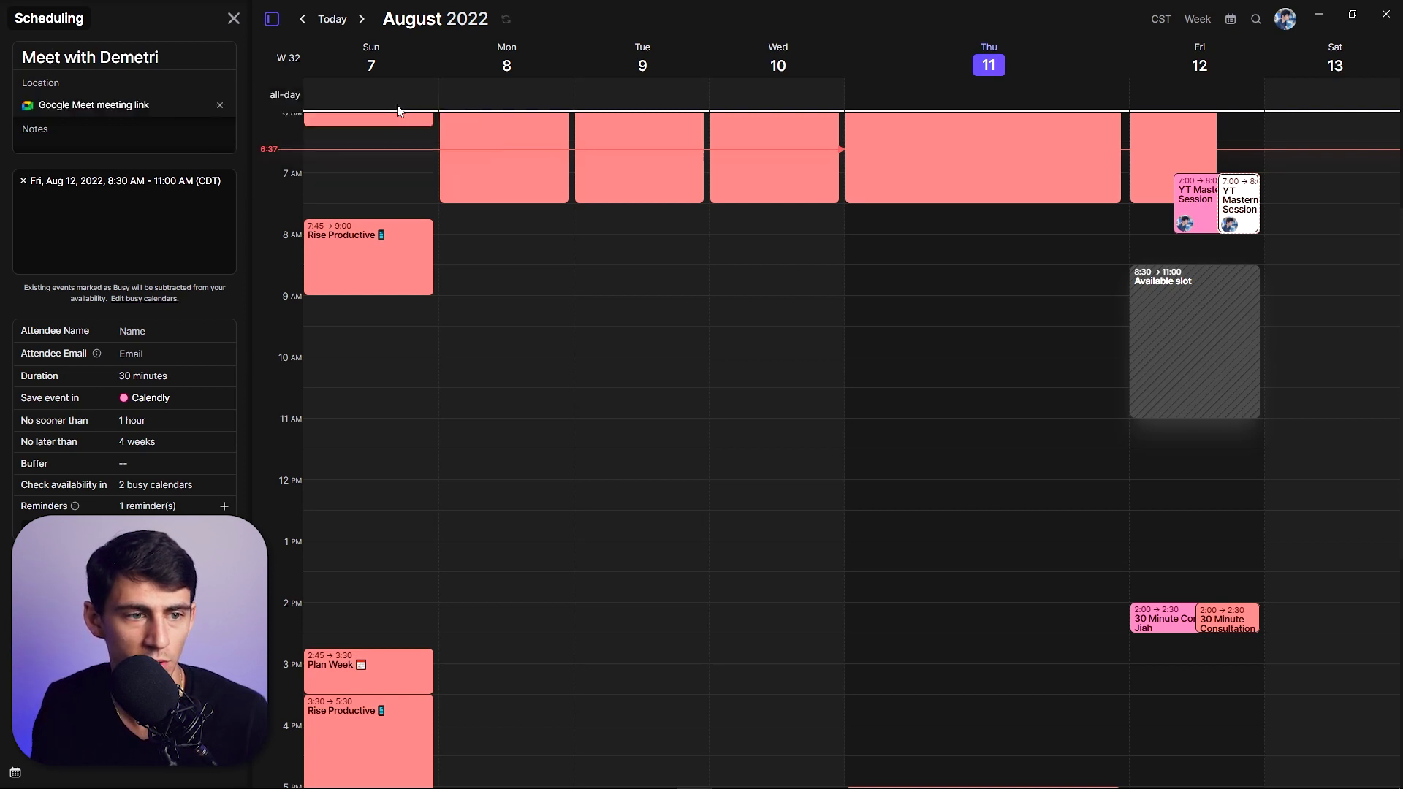
- Enter the attendee's e-mail and full name, then paste the link into a new browser tab
left_click(146, 361)
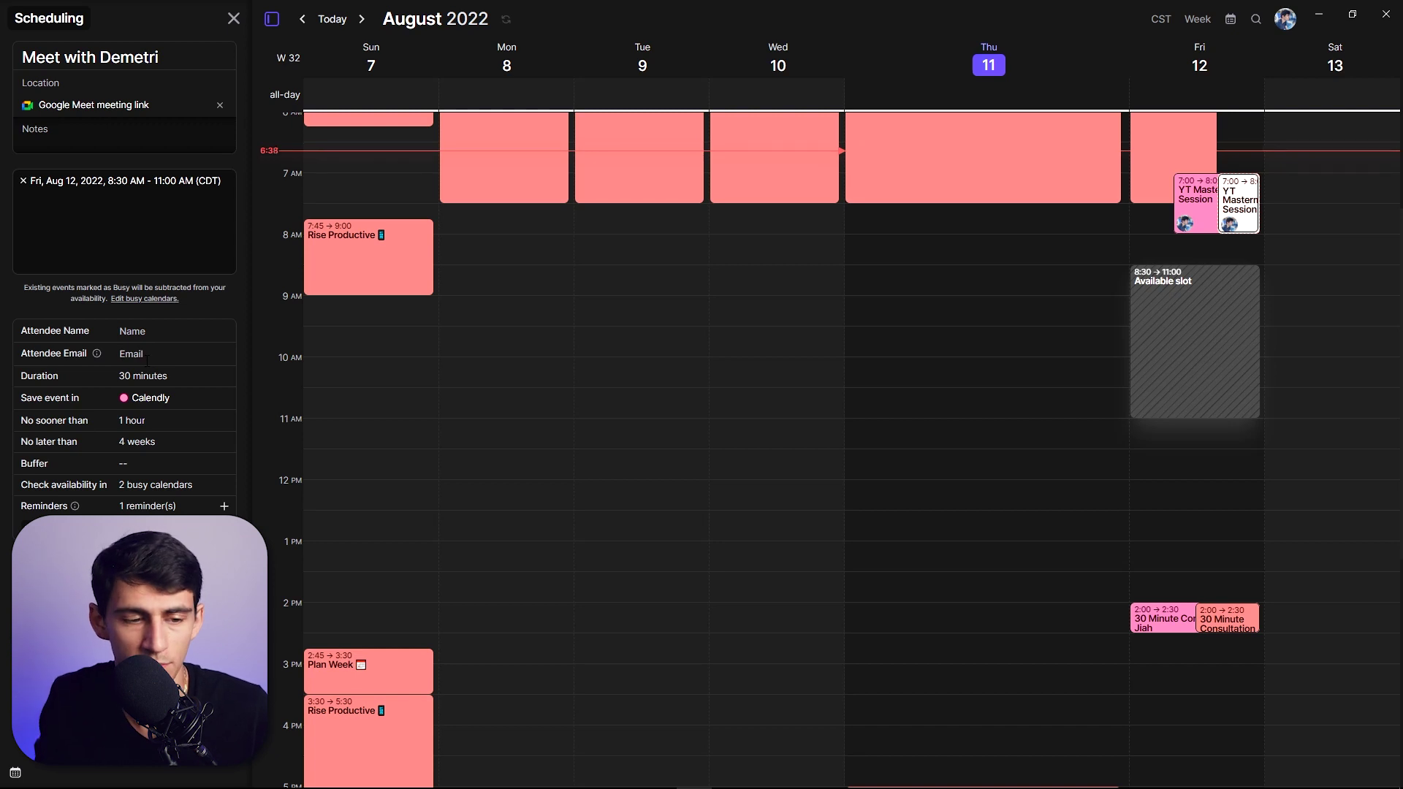
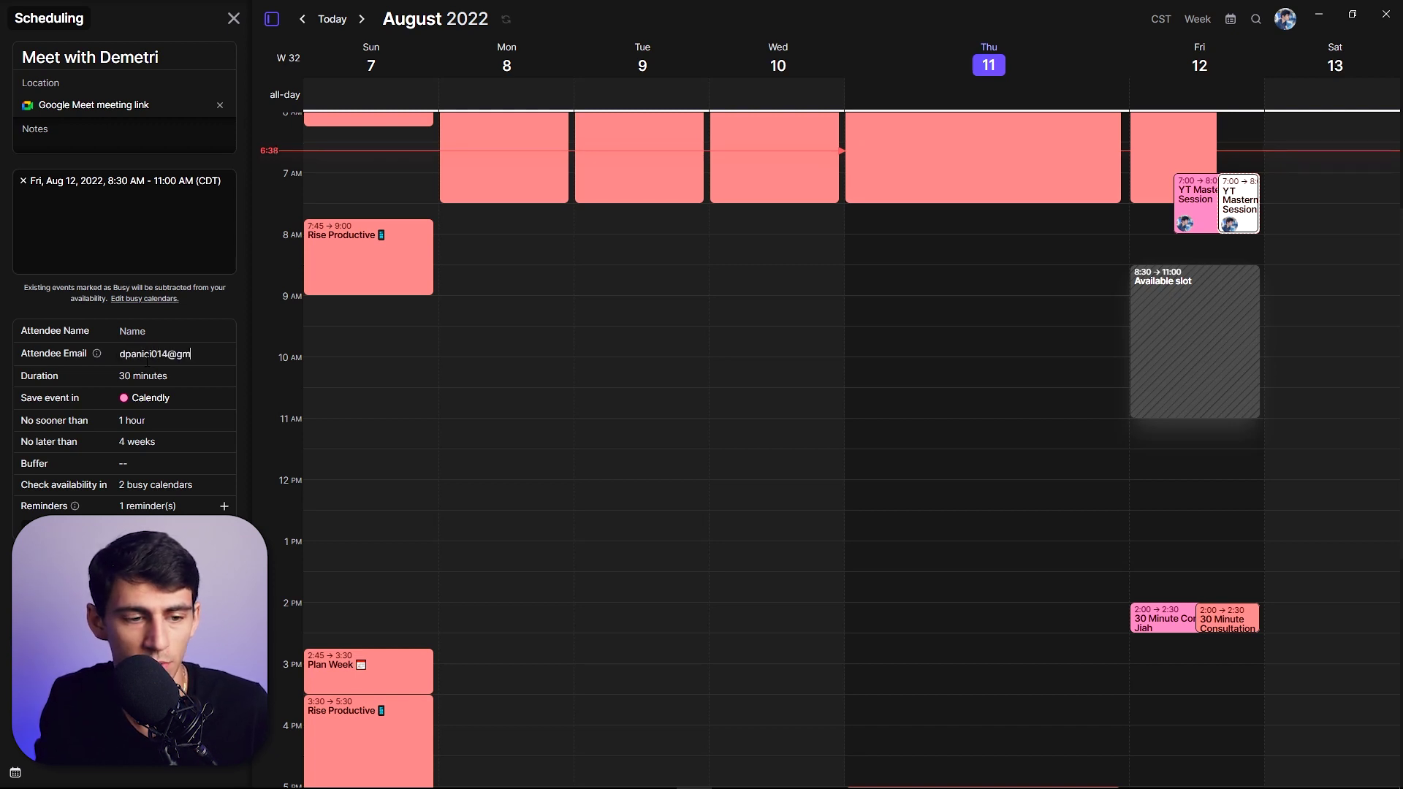
left_click(153, 331)
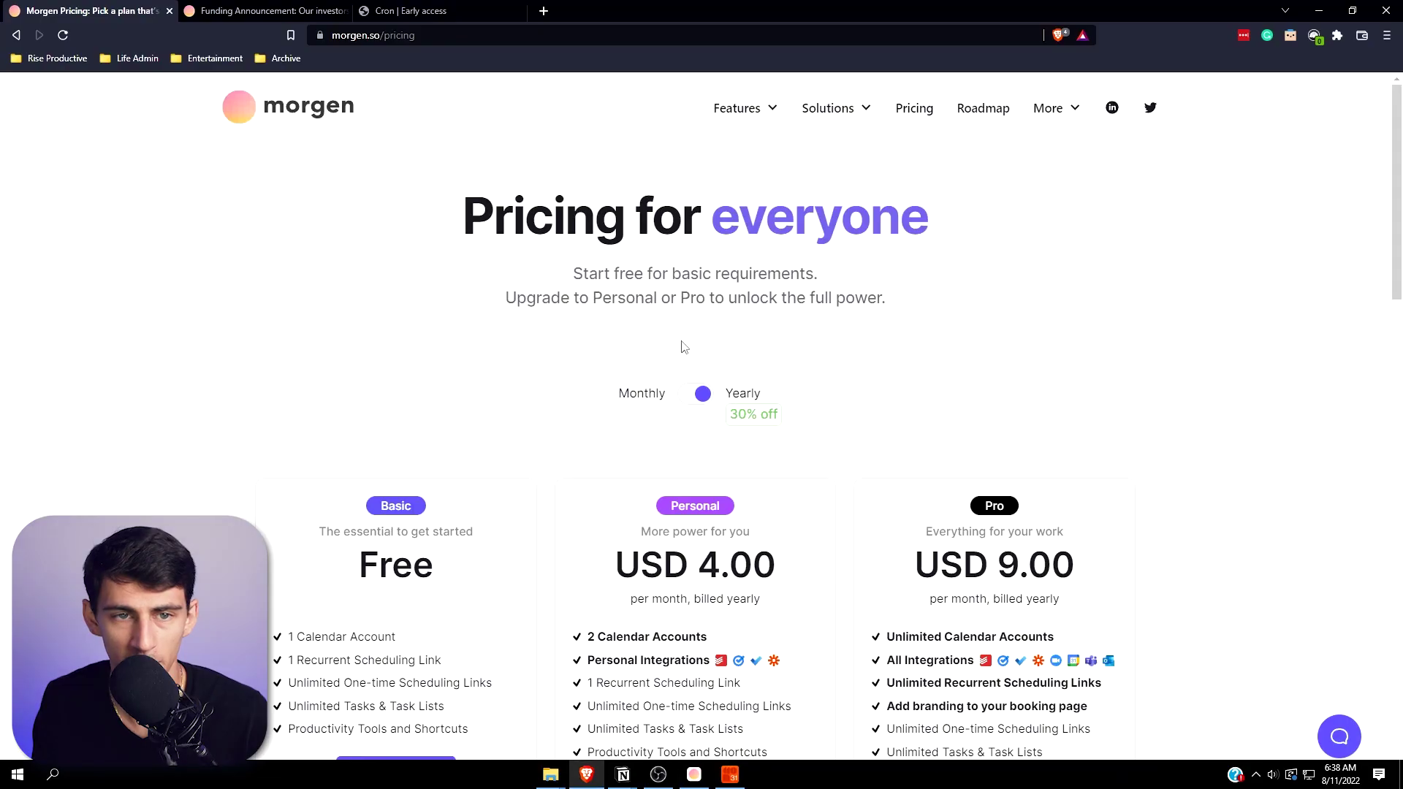
key("ctrl+t")
- Load the booking link and view Friday 12 August's 30-minute slots from 08:30am to 10:30am
key("Return")
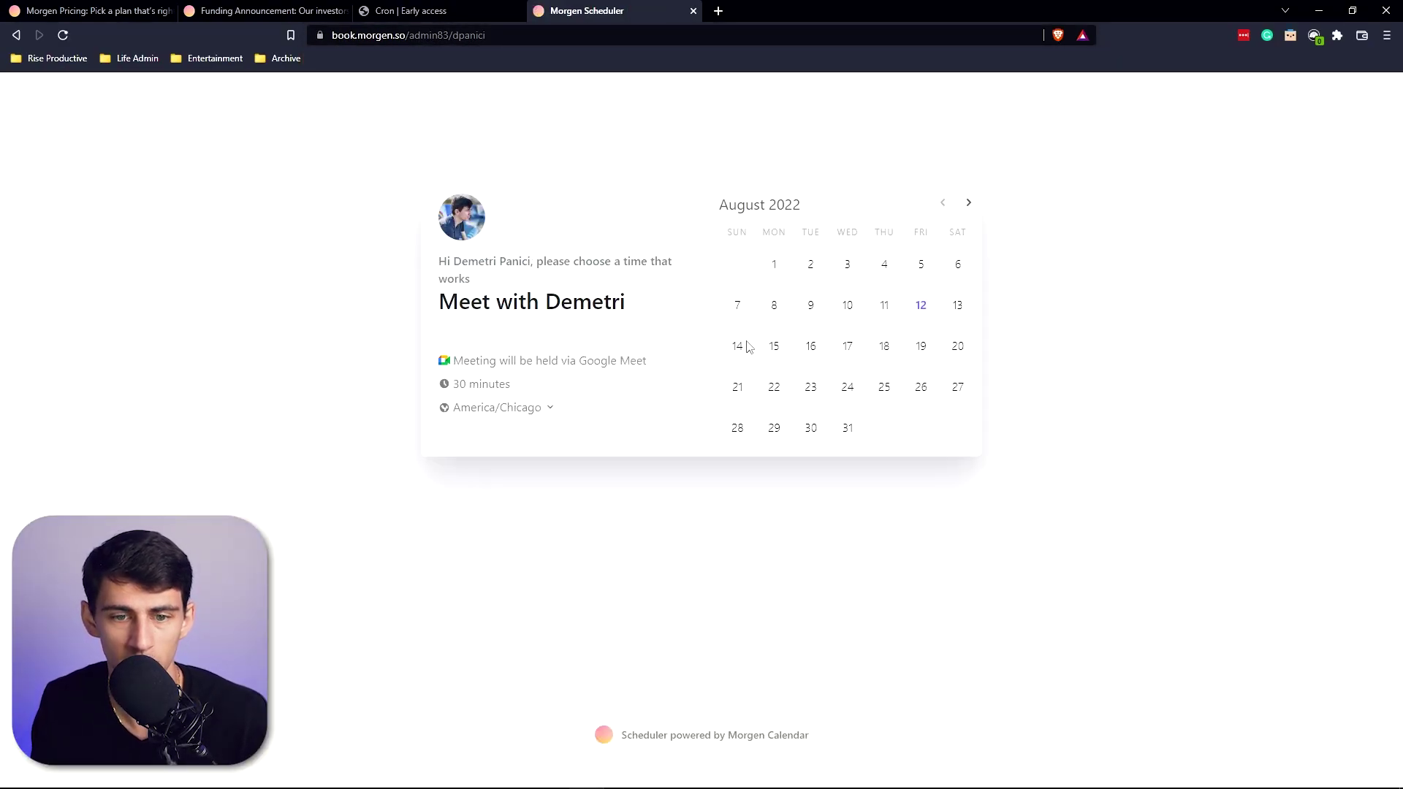
left_click(921, 306)
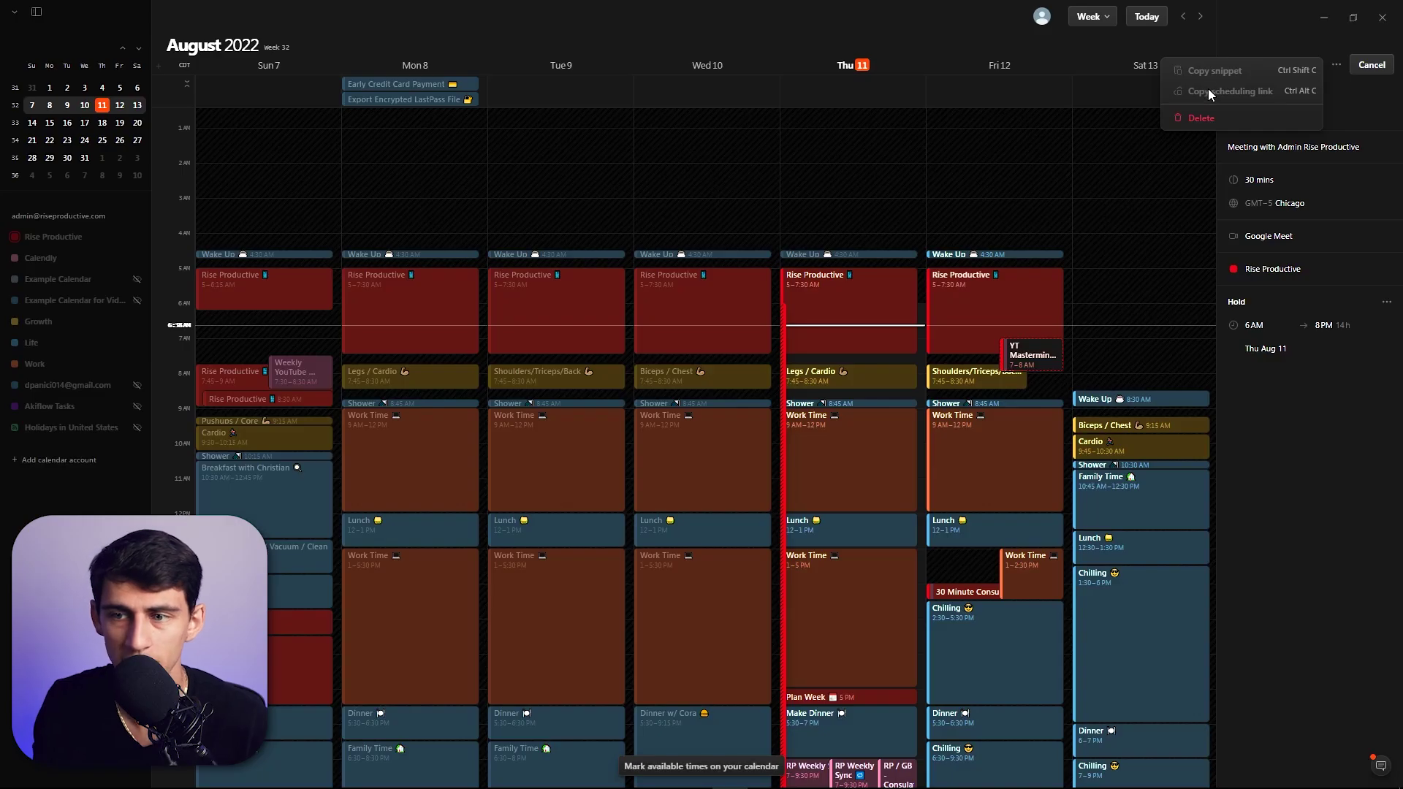
- Add a Friday Aug 12, 8:15–11 AM hold, then create the availability and copy its snippet
left_click(1308, 91)
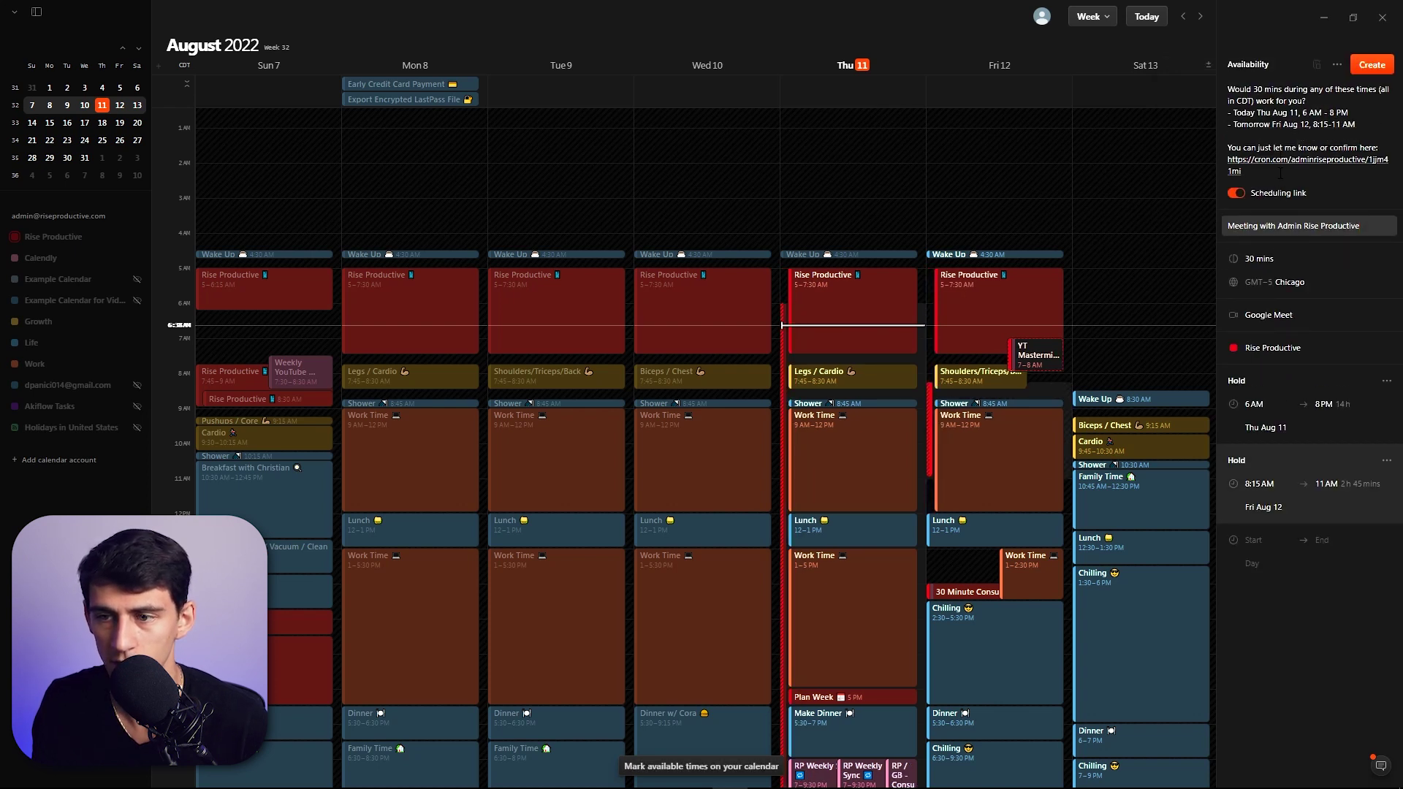
left_click(1334, 66)
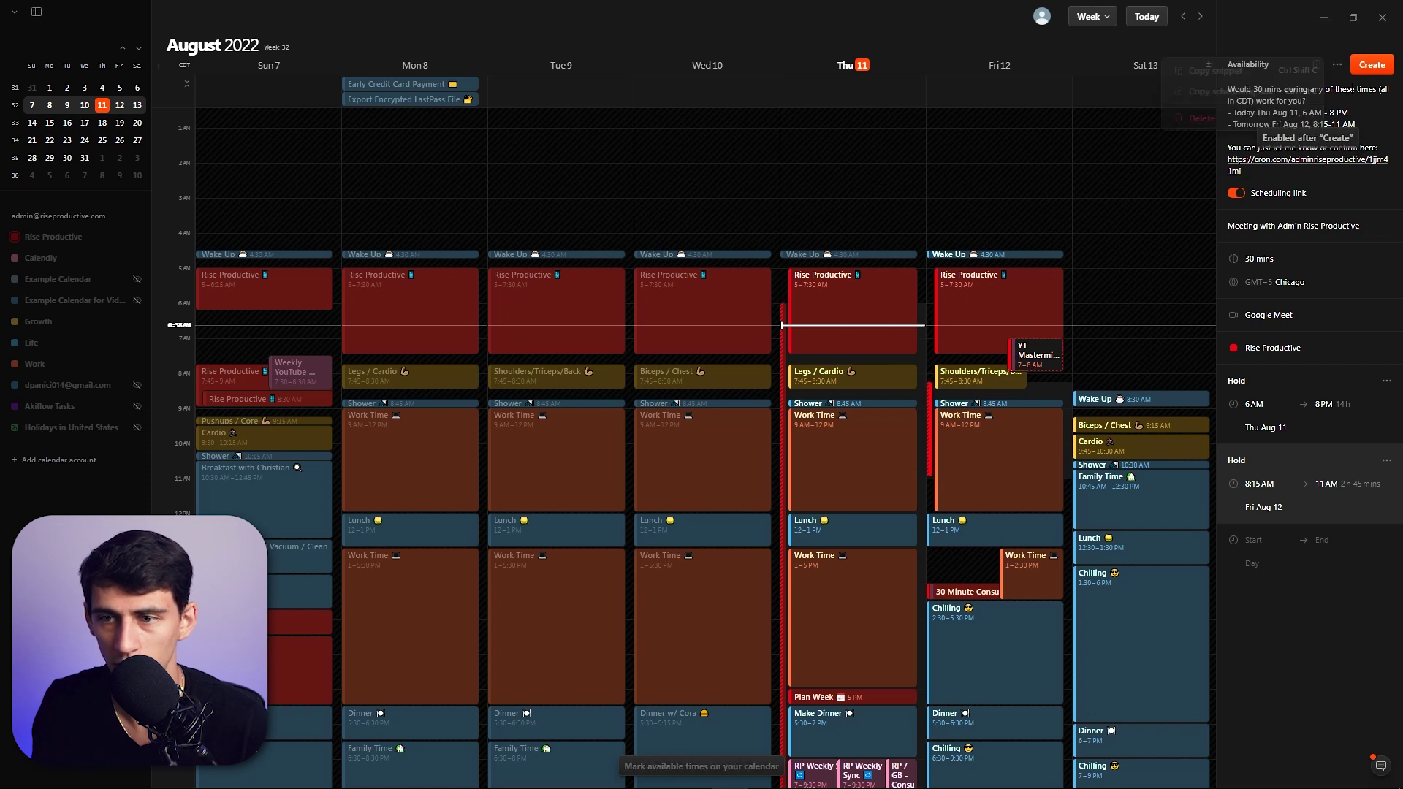
left_click(1366, 66)
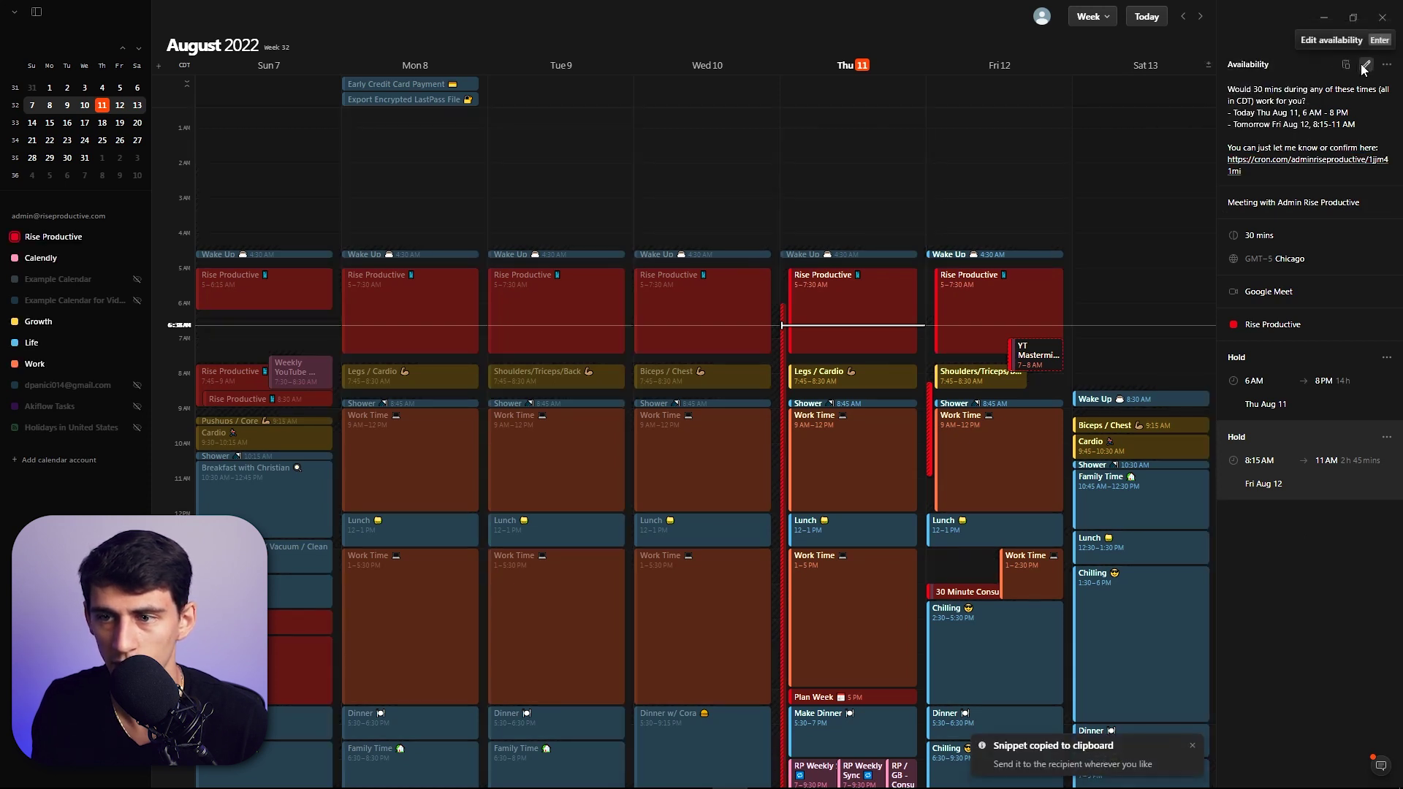
key("alt+Tab")
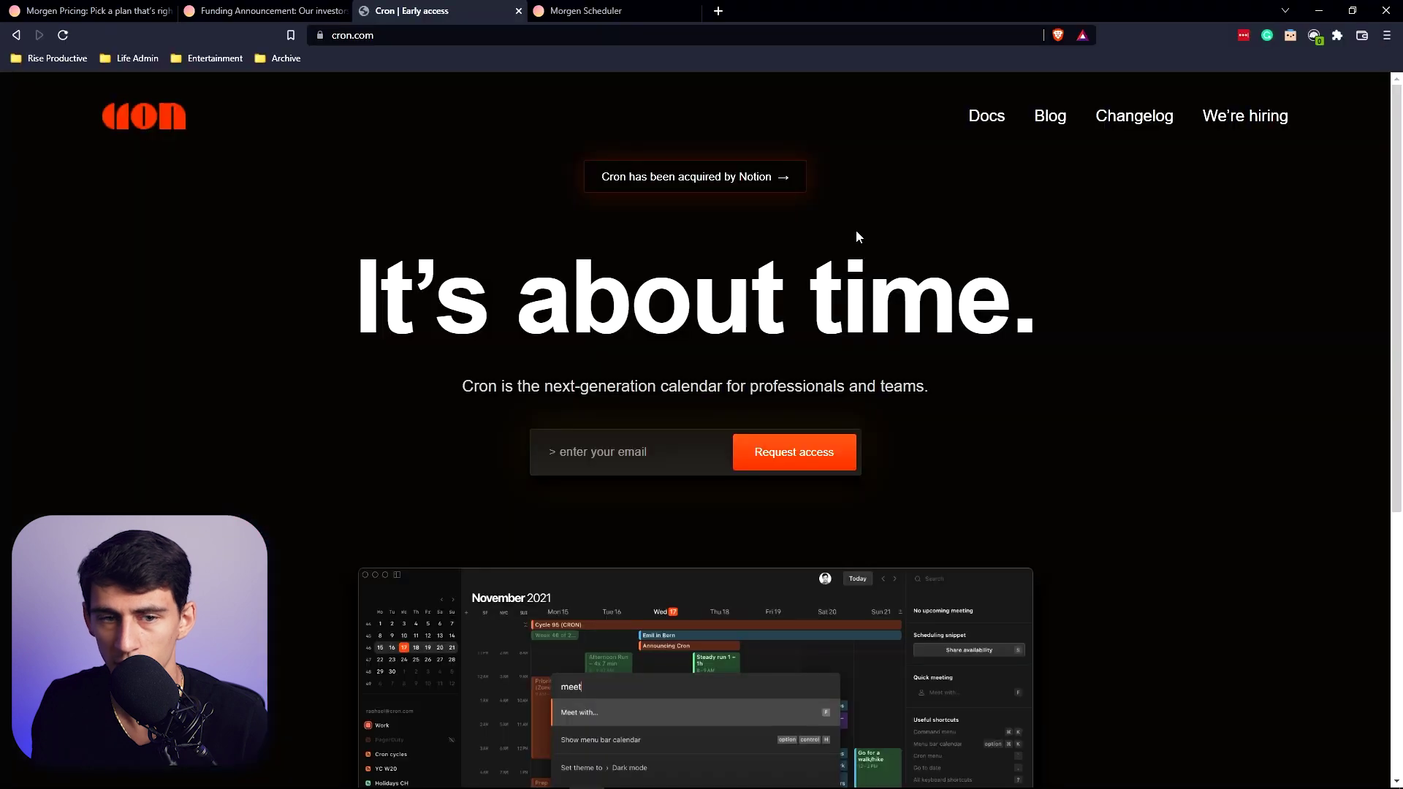
- Paste the copied availability snippet into a new browser tab to check it
key("ctrl+t")
key("ctrl+v")
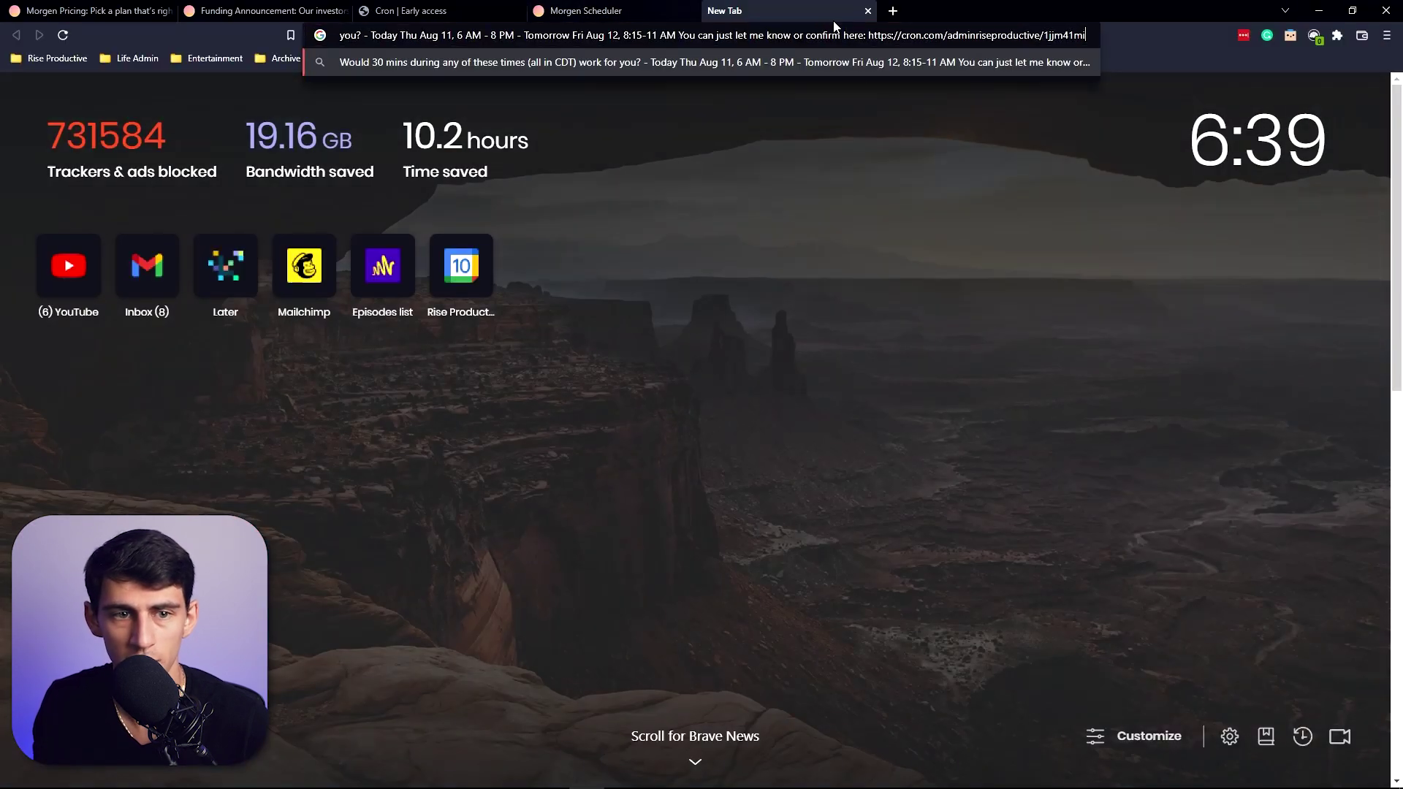
key("alt+Tab")
- Copy Cron's scheduling link instead and load its booking page in the browser
left_click(1366, 66)
left_click(1275, 92)
key("alt+Tab")
left_click(703, 37)
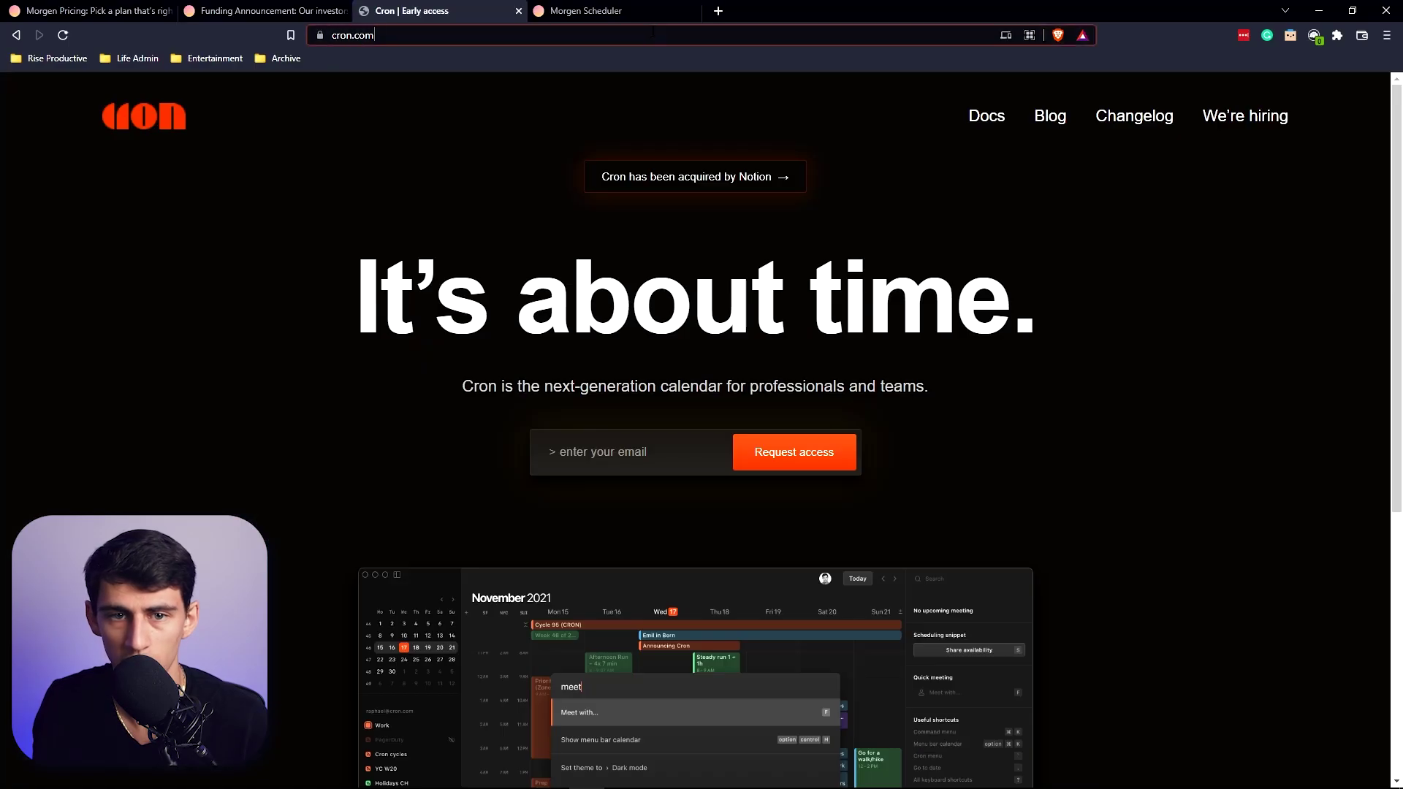
key("ctrl+v")
key("Return")
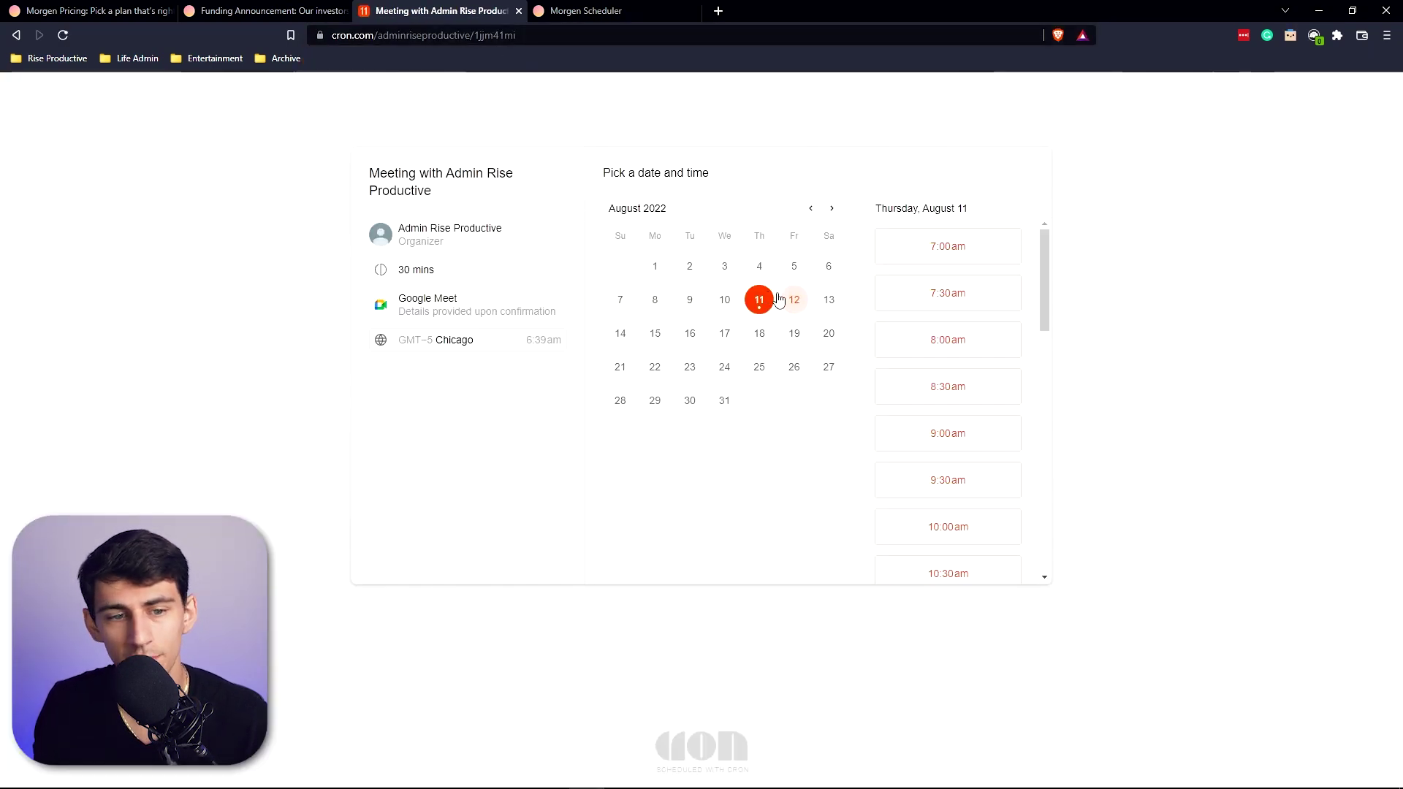
- Check the booking page's free times on Friday 12 and Thursday 11
left_click(794, 300)
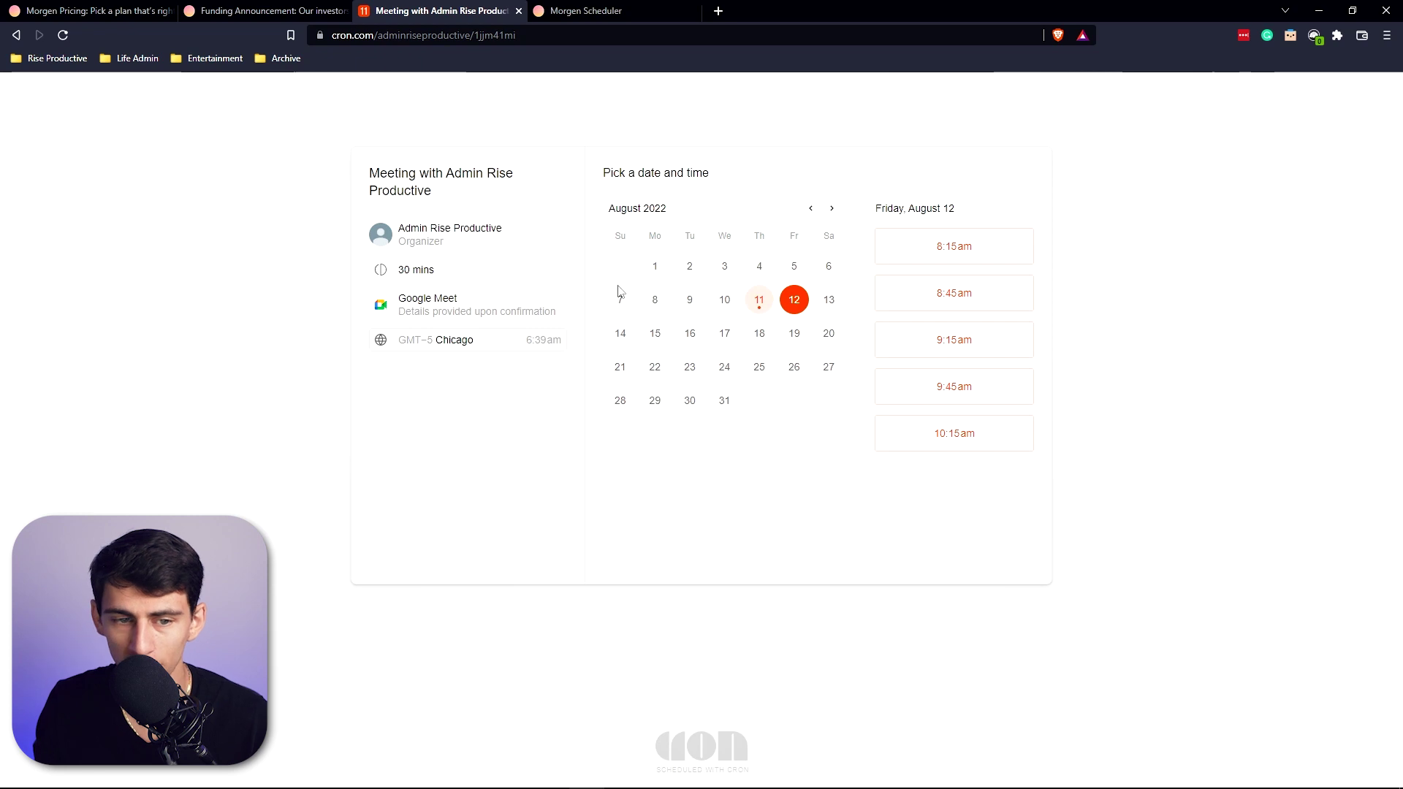
left_click(759, 300)
scroll(980, 307, "down", 10)
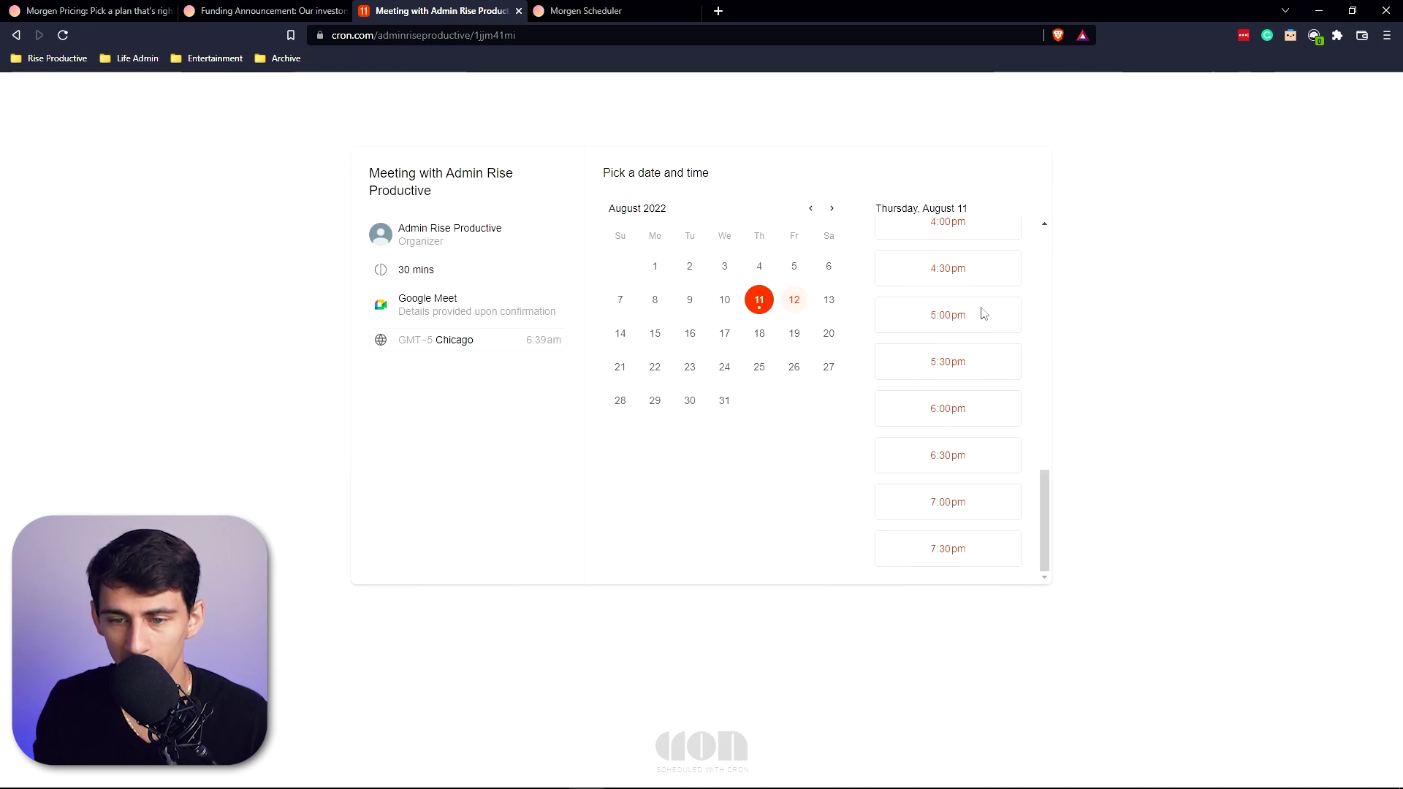
key("alt+Tab")
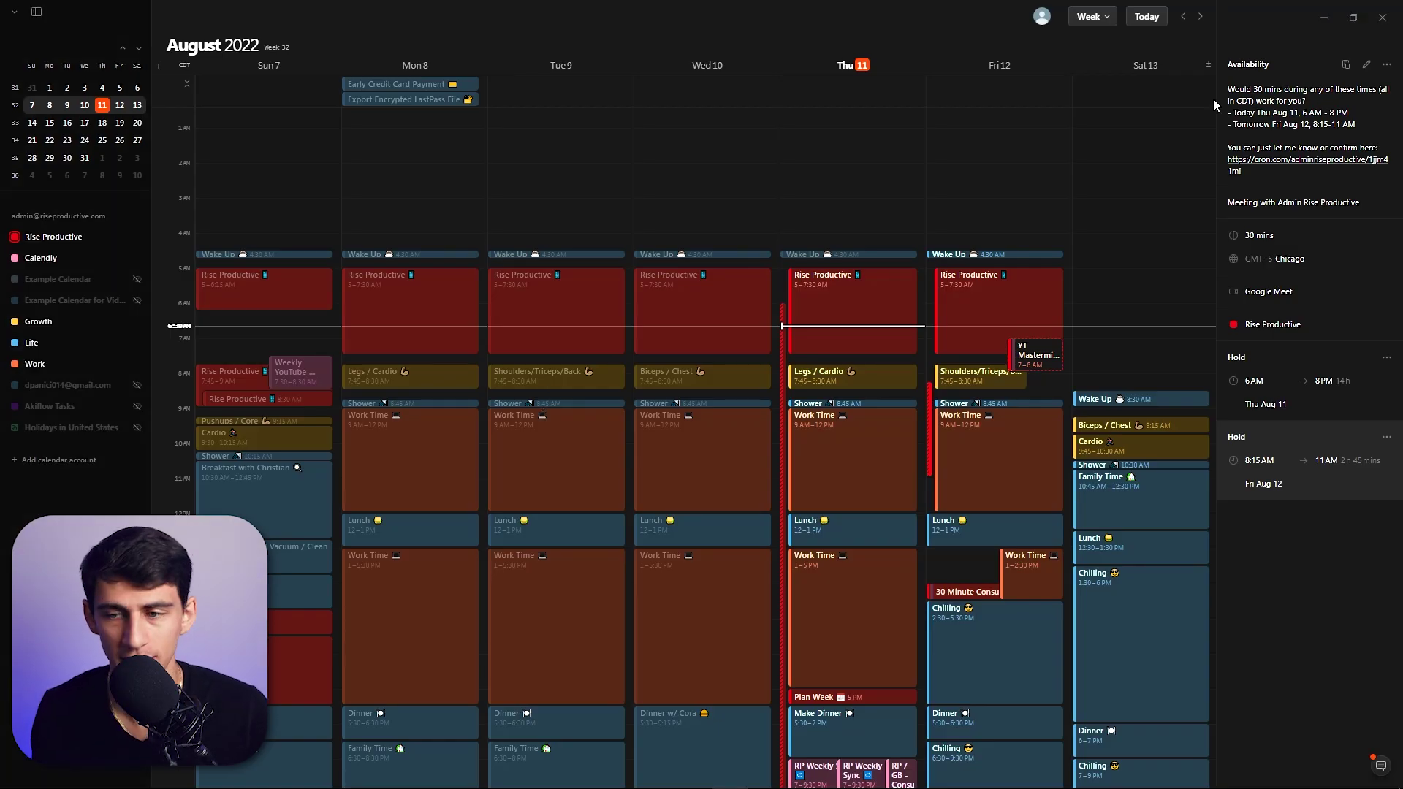
- Delete the shared availability, then browse Cron's Ctrl+K command menu
key("Delete")
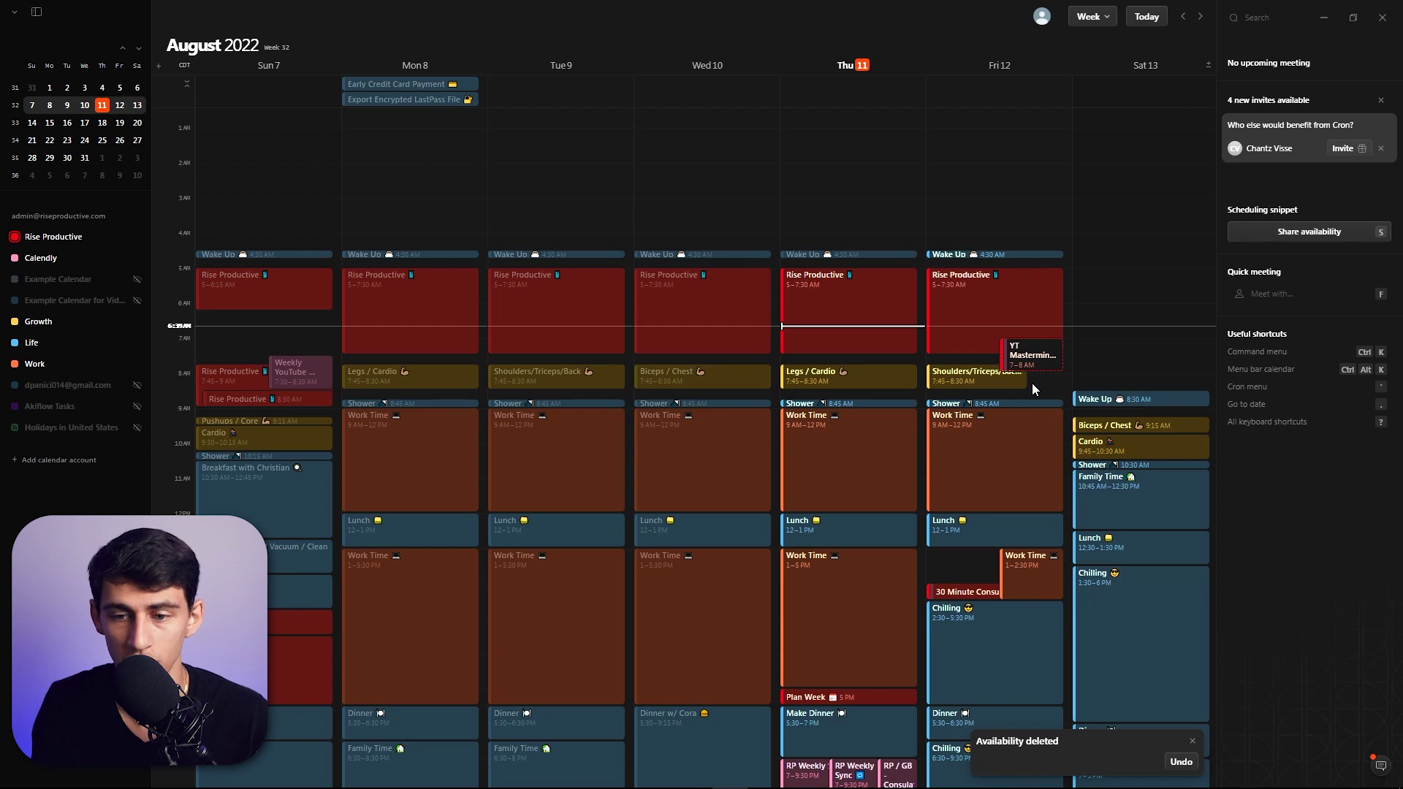
key("ctrl+k")
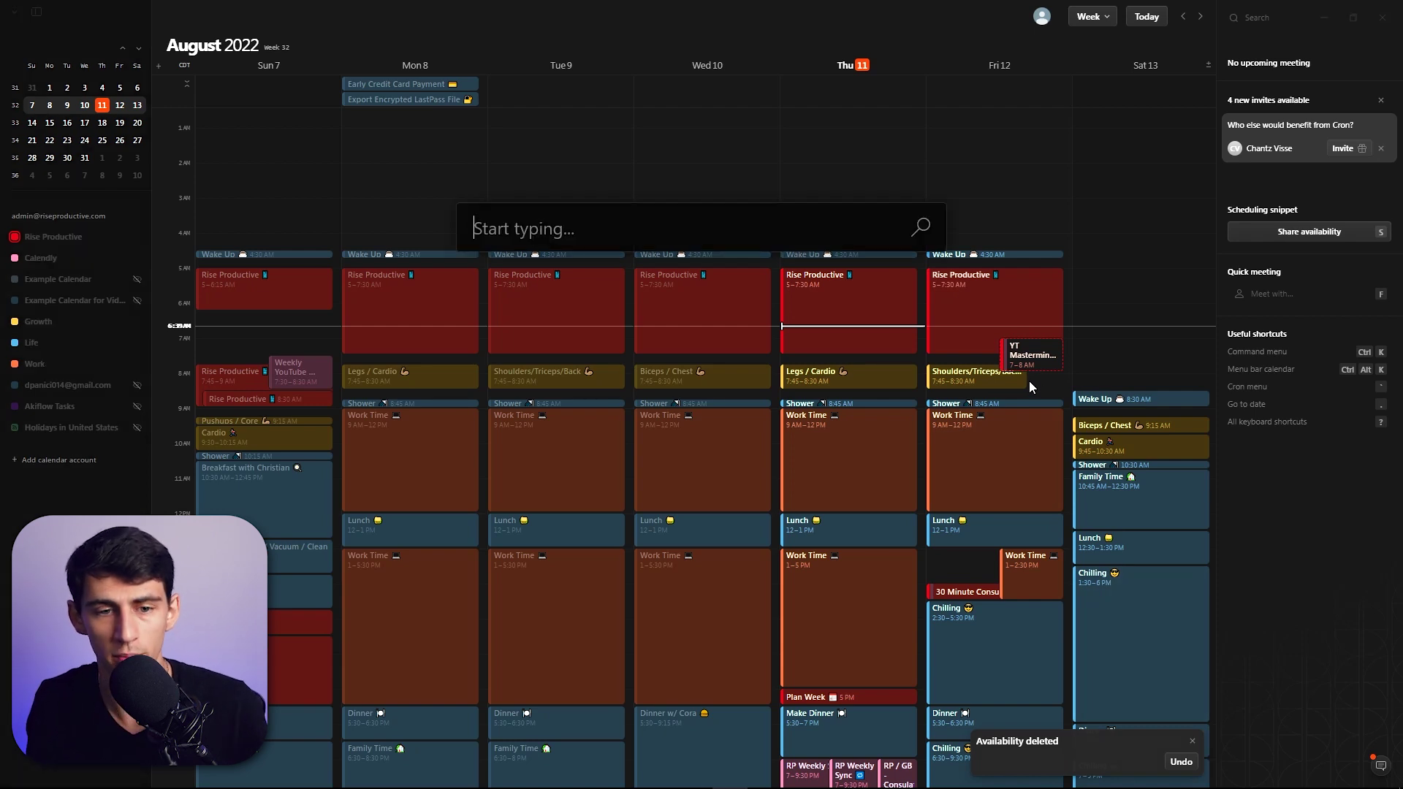
key("ctrl+k")
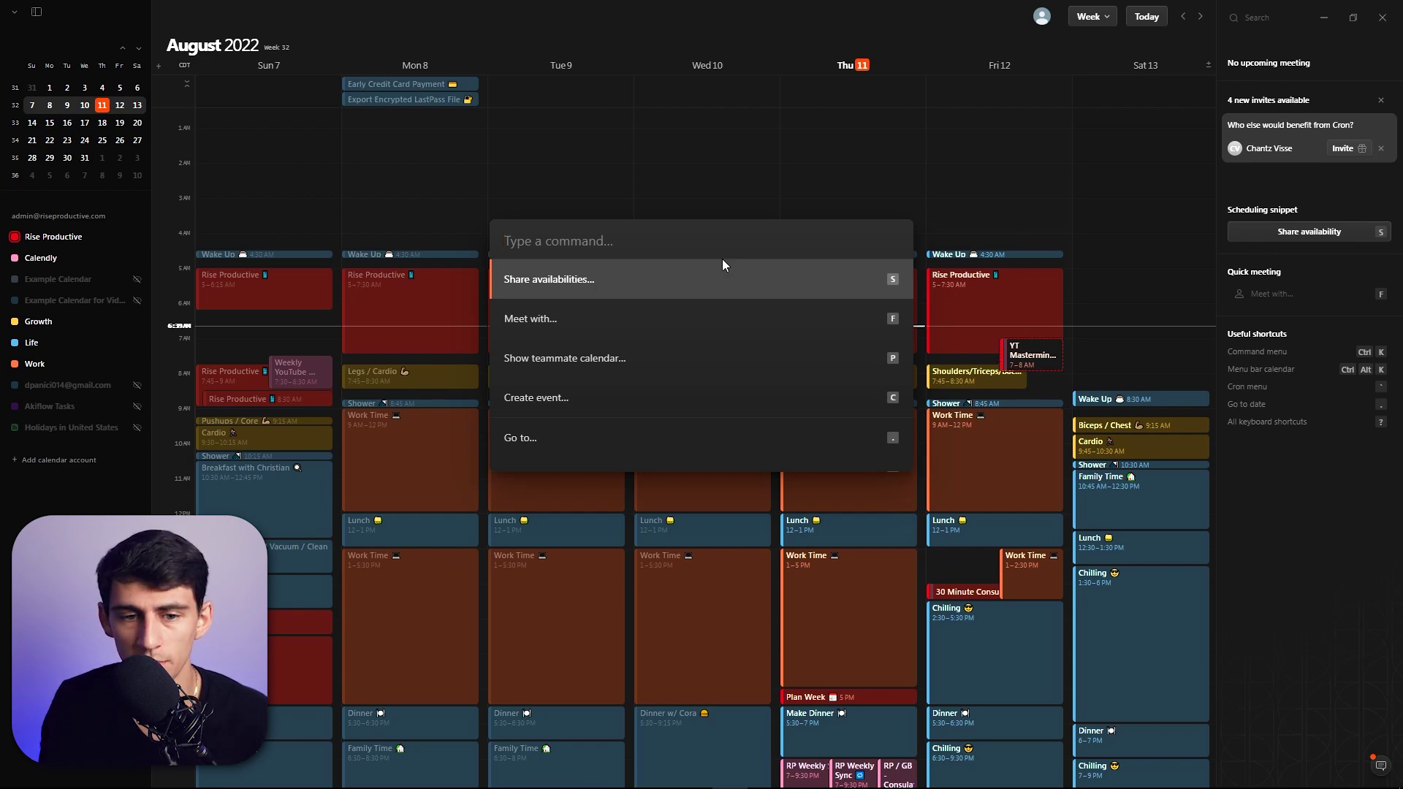
key("Up")
key("Up")
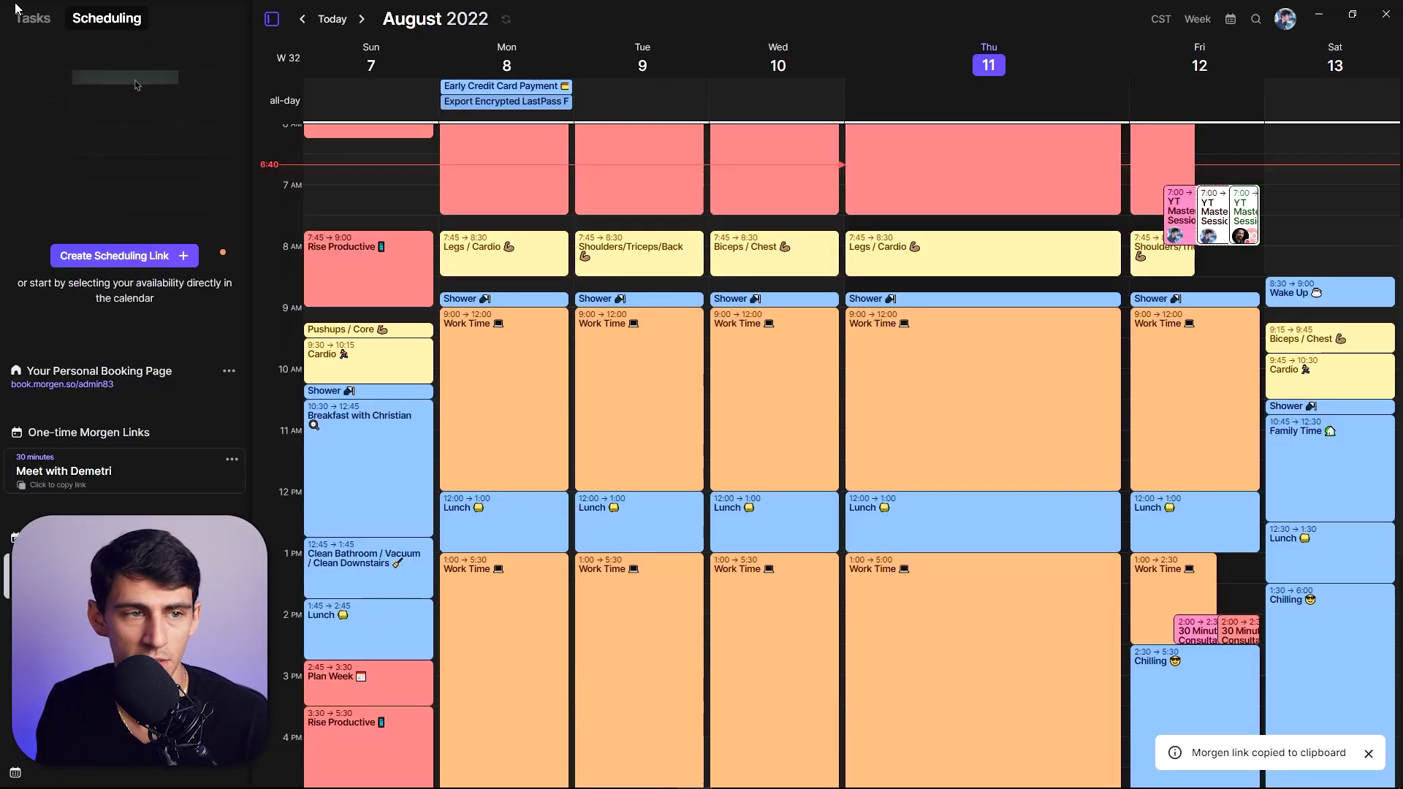
- Switch Morgen's sidebar to the task lists and scroll through them
left_click(24, 21)
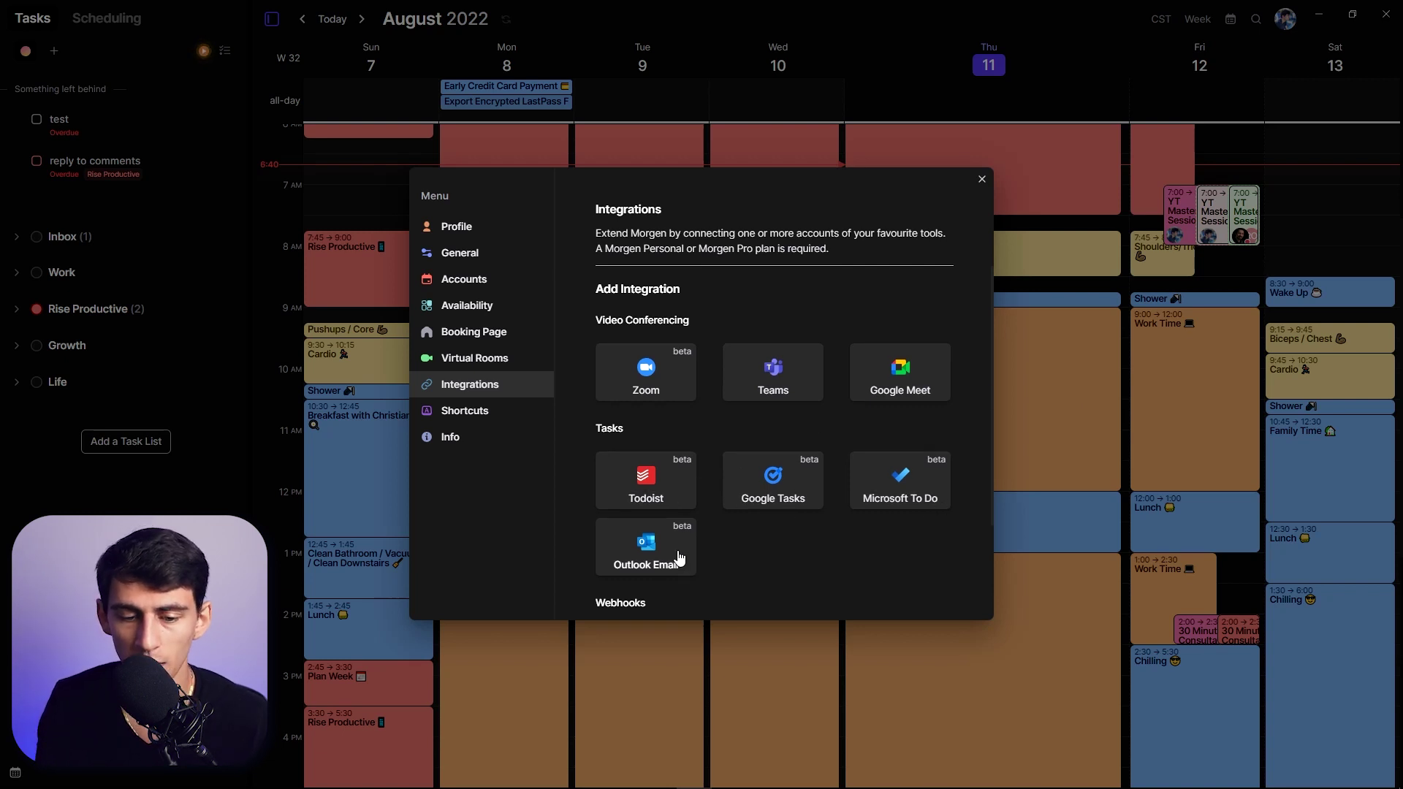
scroll(667, 475, "down", 2)
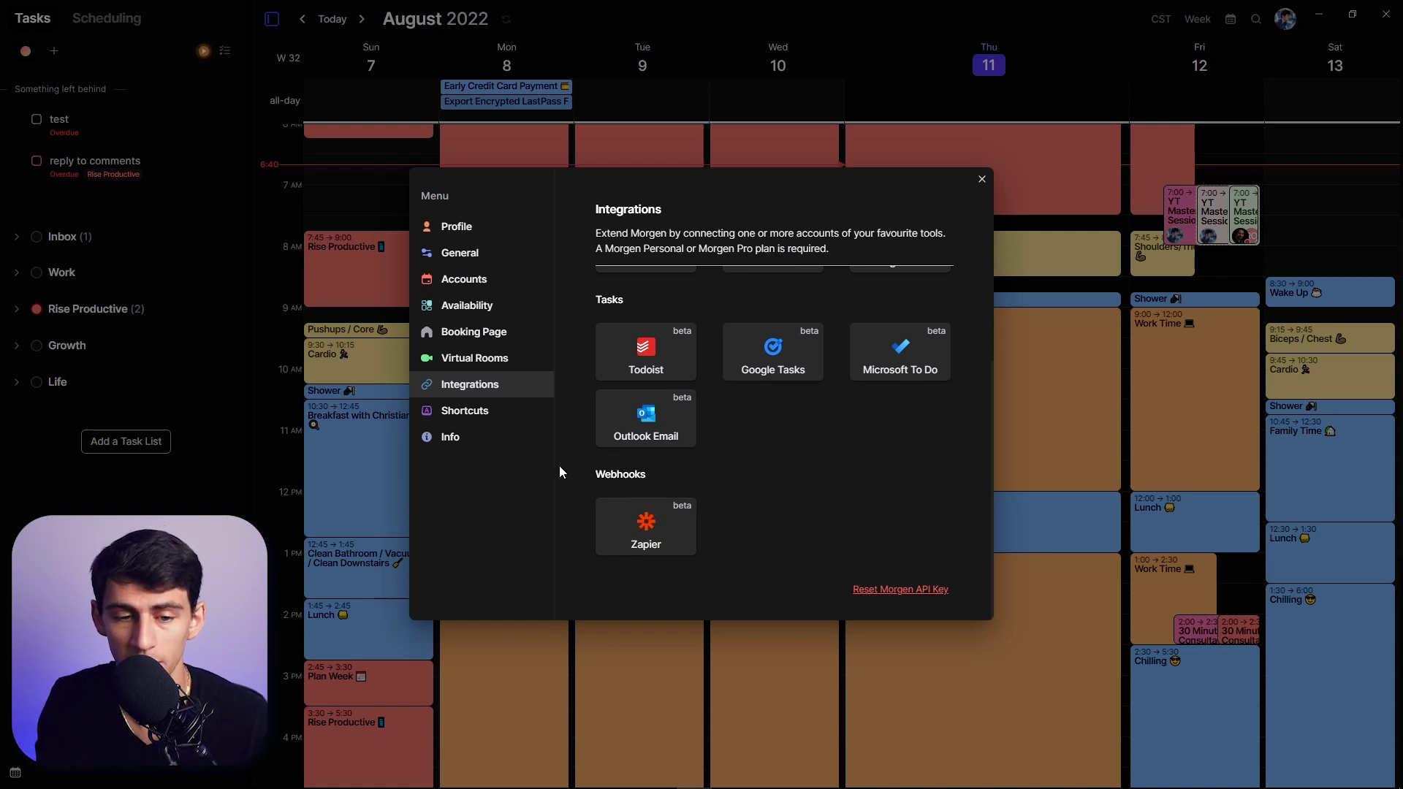
scroll(648, 339, "up", 2)
- Look at the Virtual Rooms settings and the new-room form, then close Settings
left_click(474, 358)
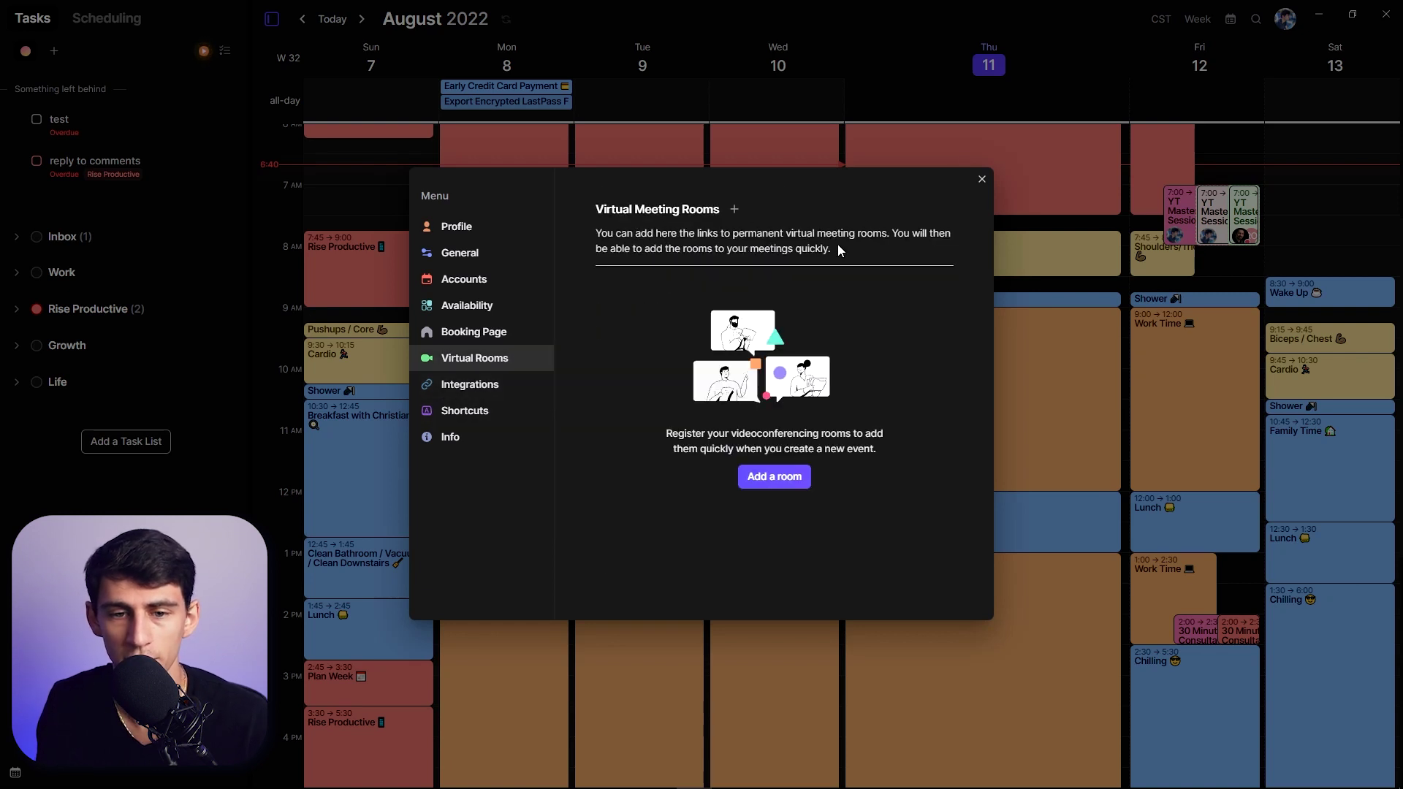
left_click(773, 477)
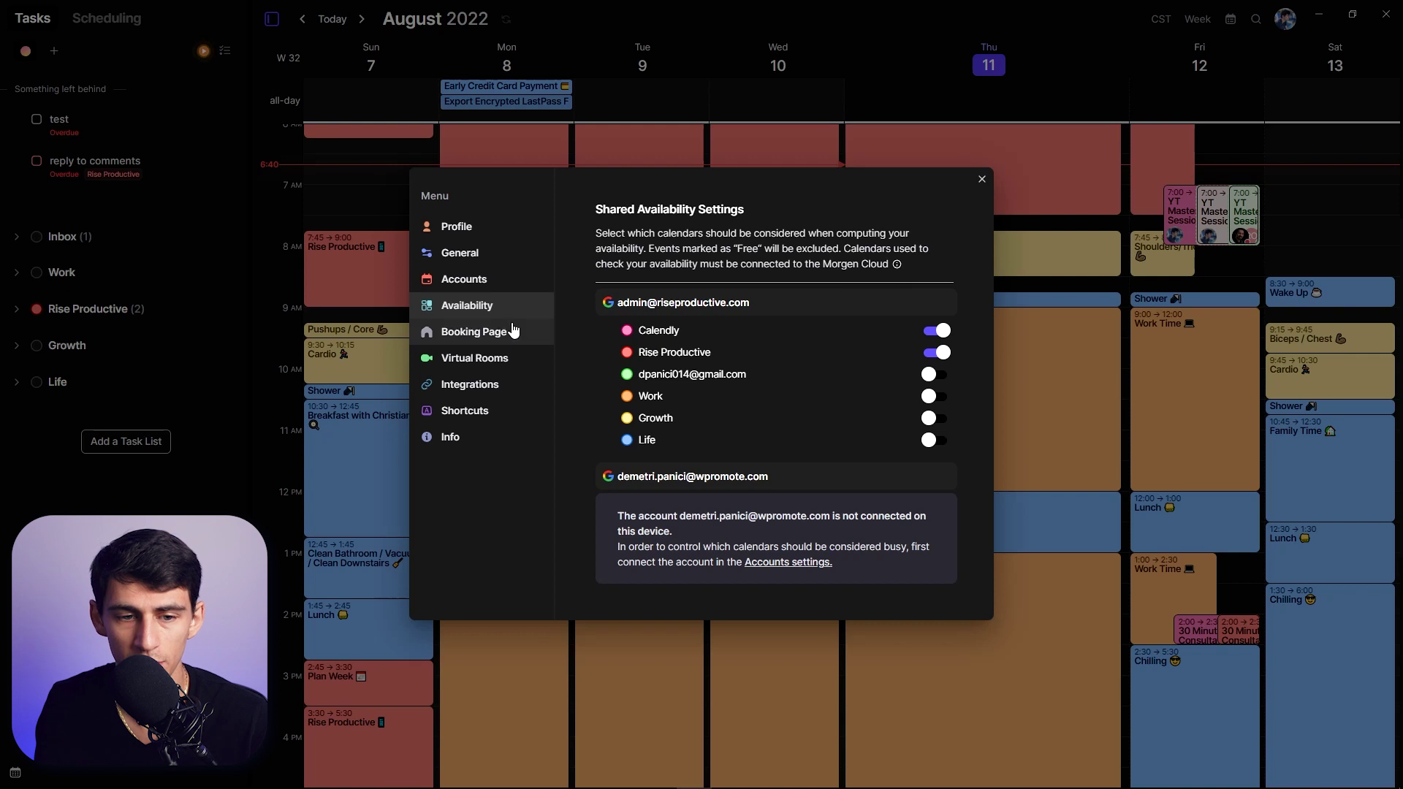
left_click(982, 180)
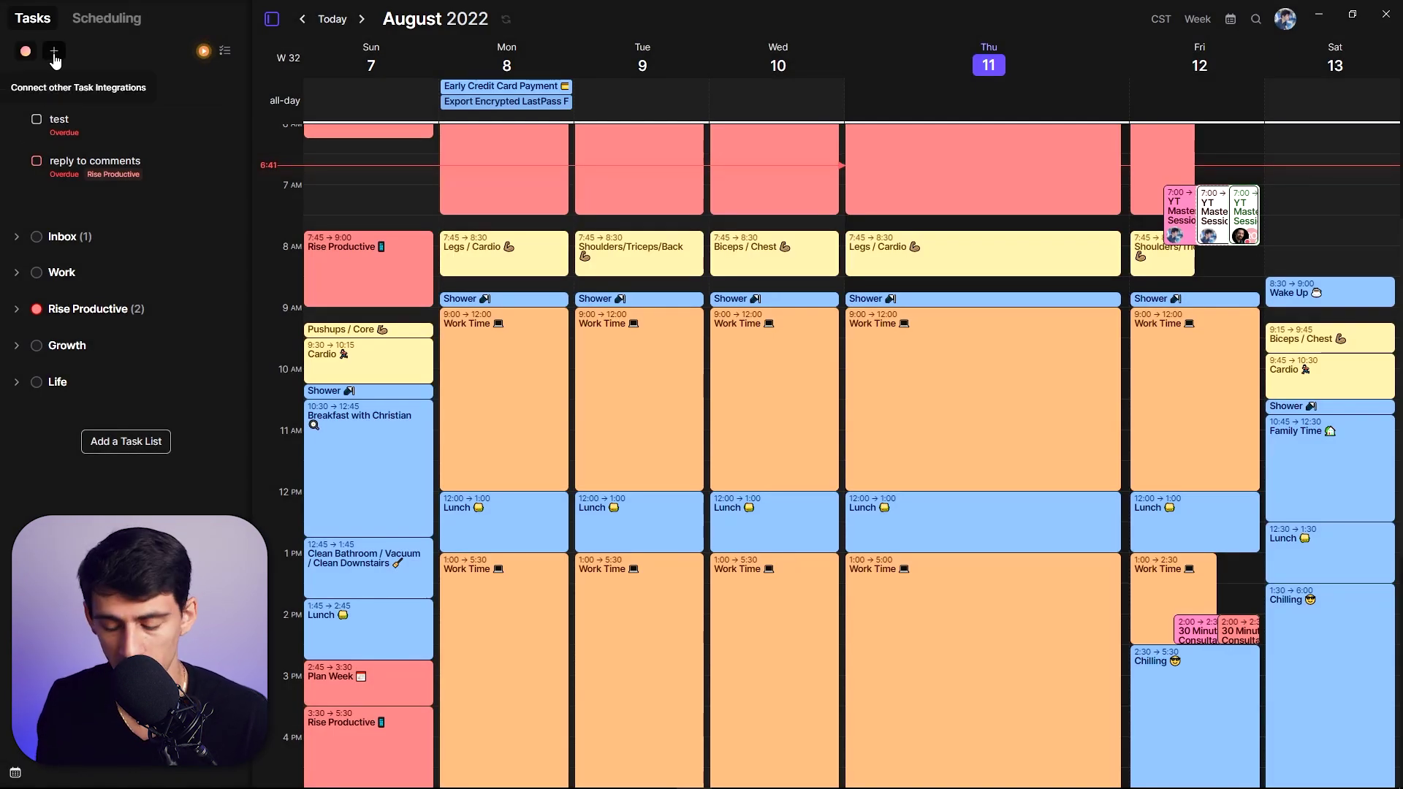
- Schedule the 'test' task on Friday around 8:45, then move it to Thursday around 8:15
left_click(54, 53)
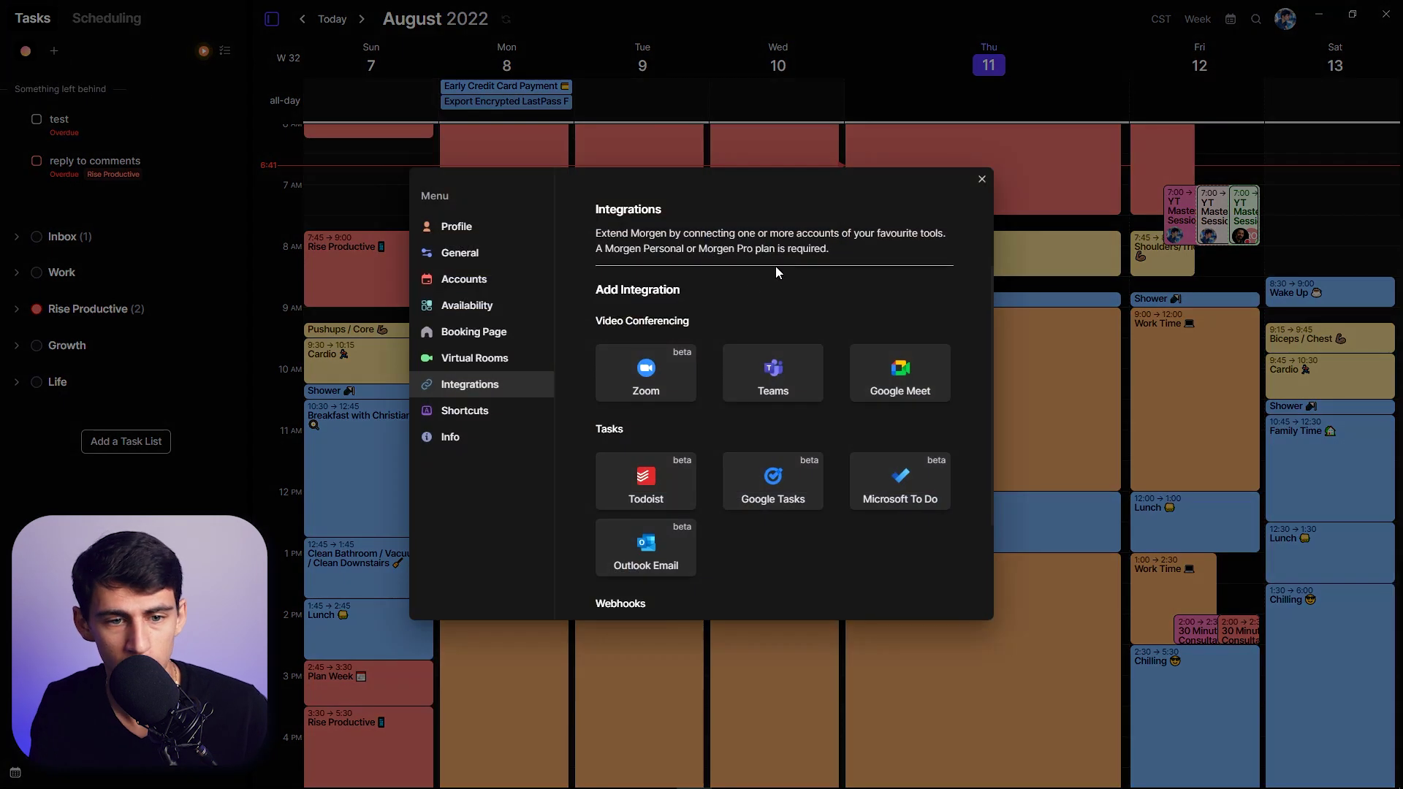
key("Escape")
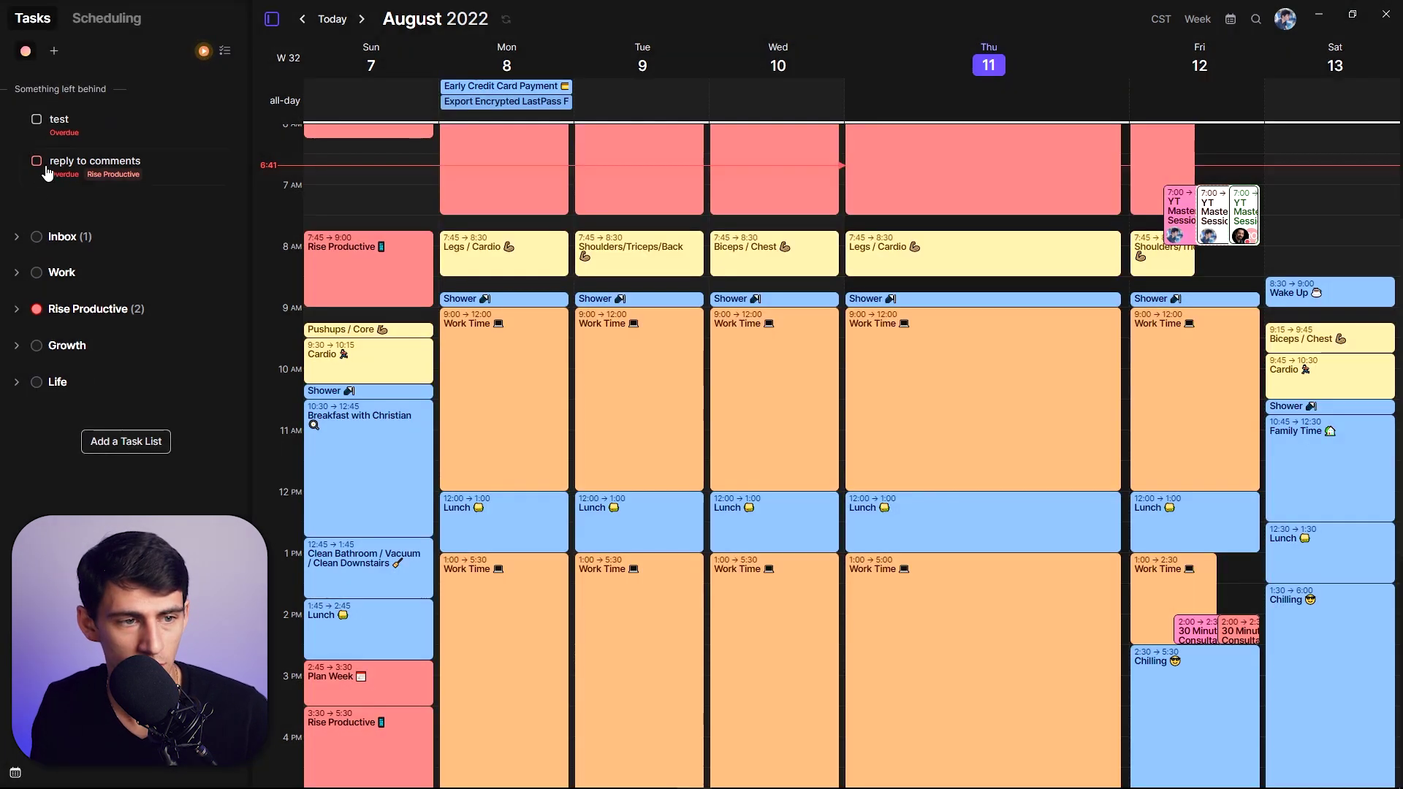
left_click_drag(108, 117, 1176, 291)
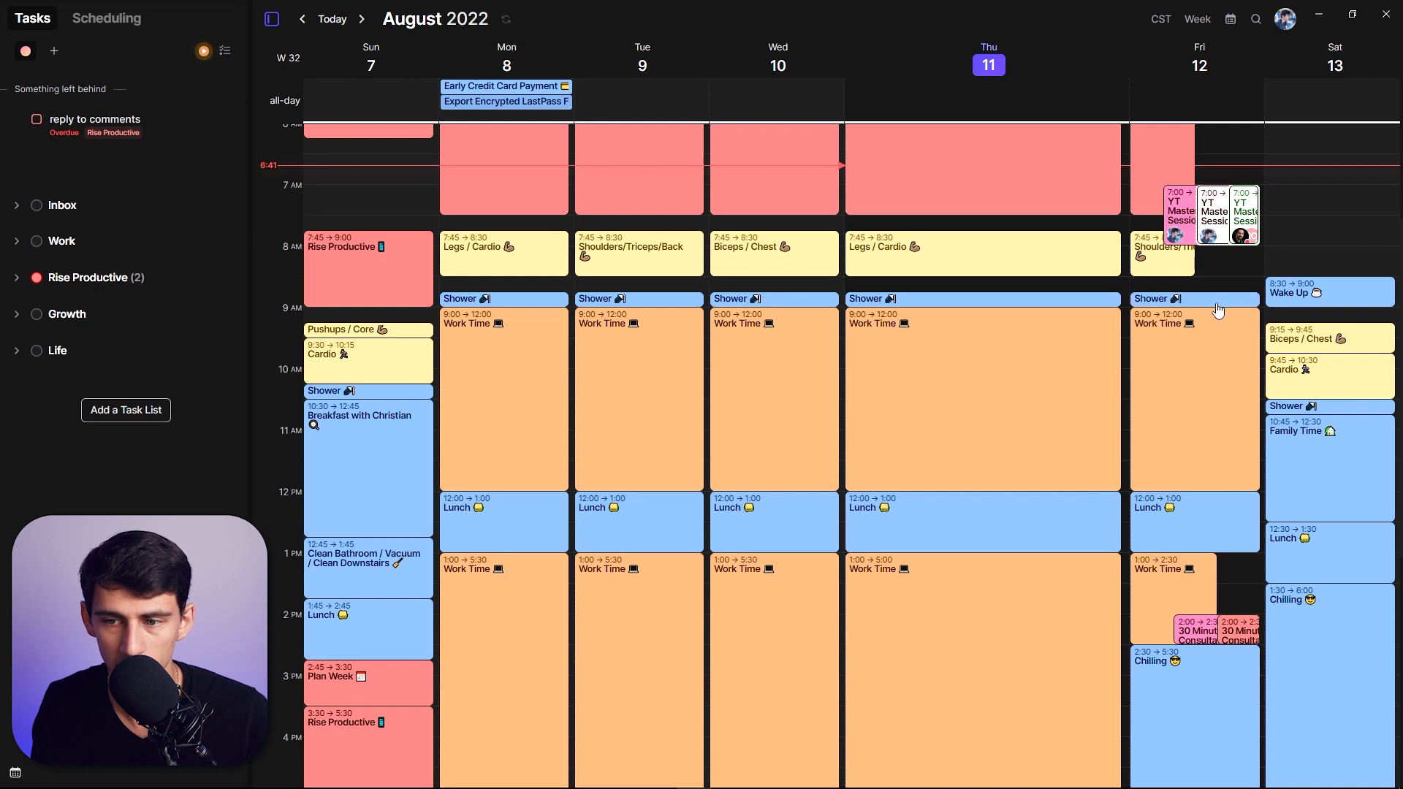
left_click_drag(1215, 287, 1033, 260)
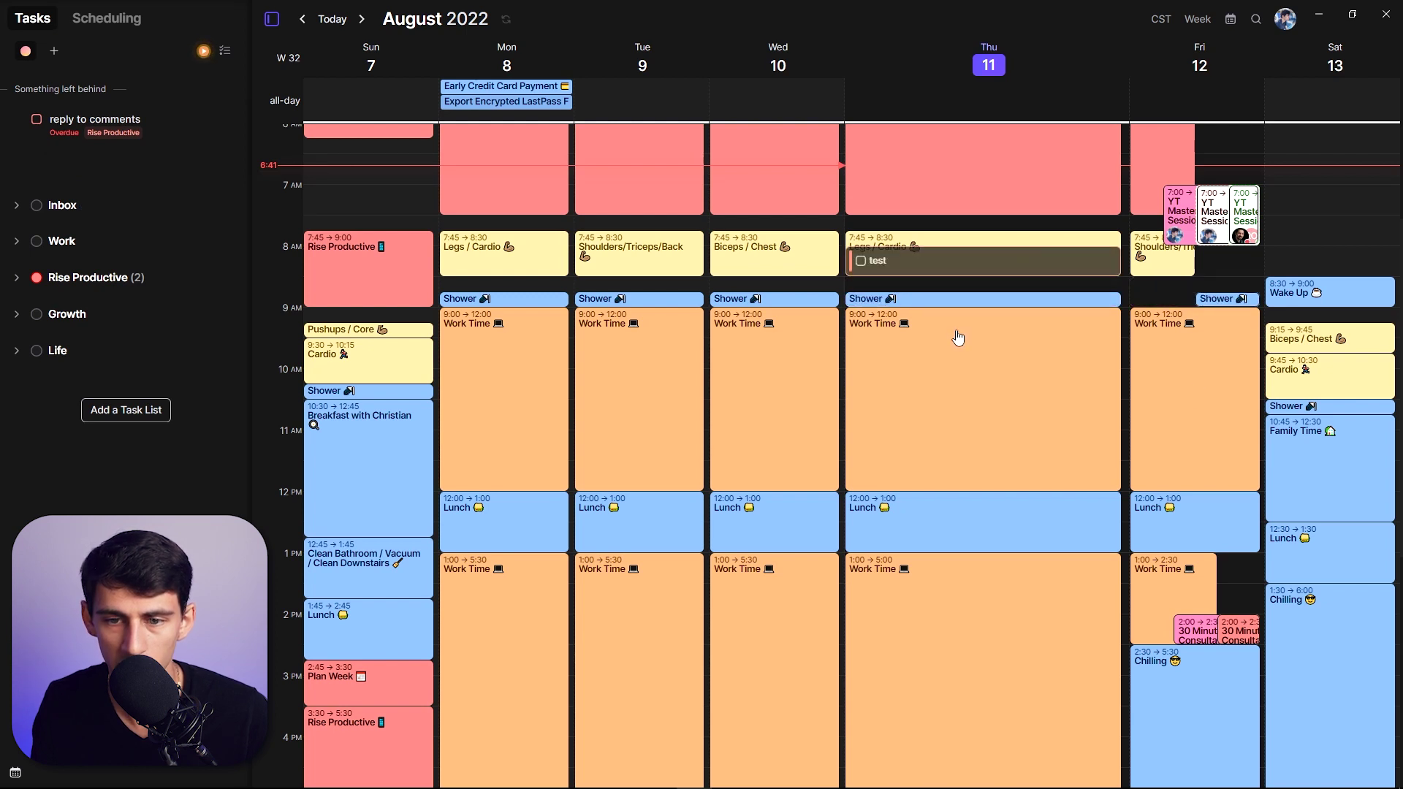
scroll(936, 321, "up", 5)
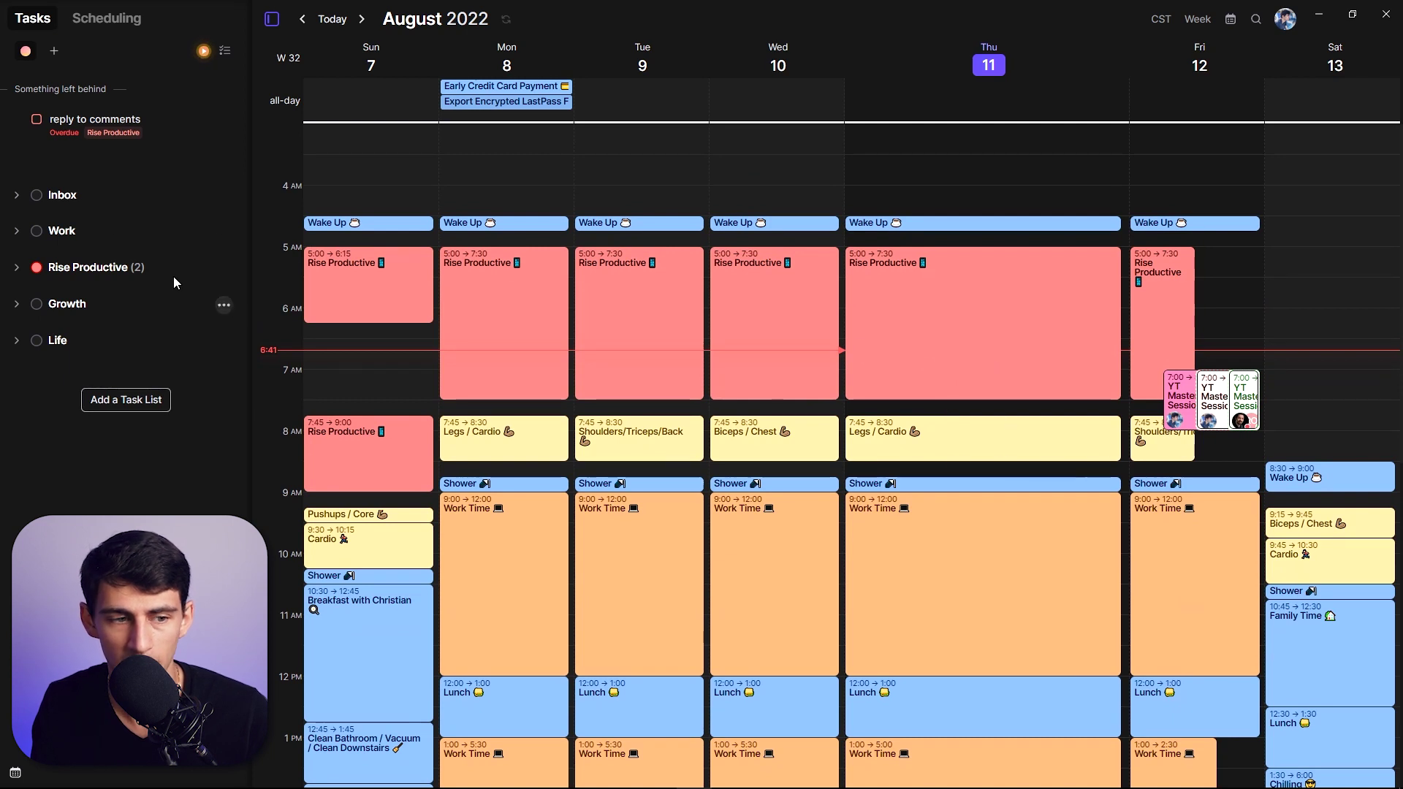
scroll(832, 371, "down", 2)
left_click(955, 307)
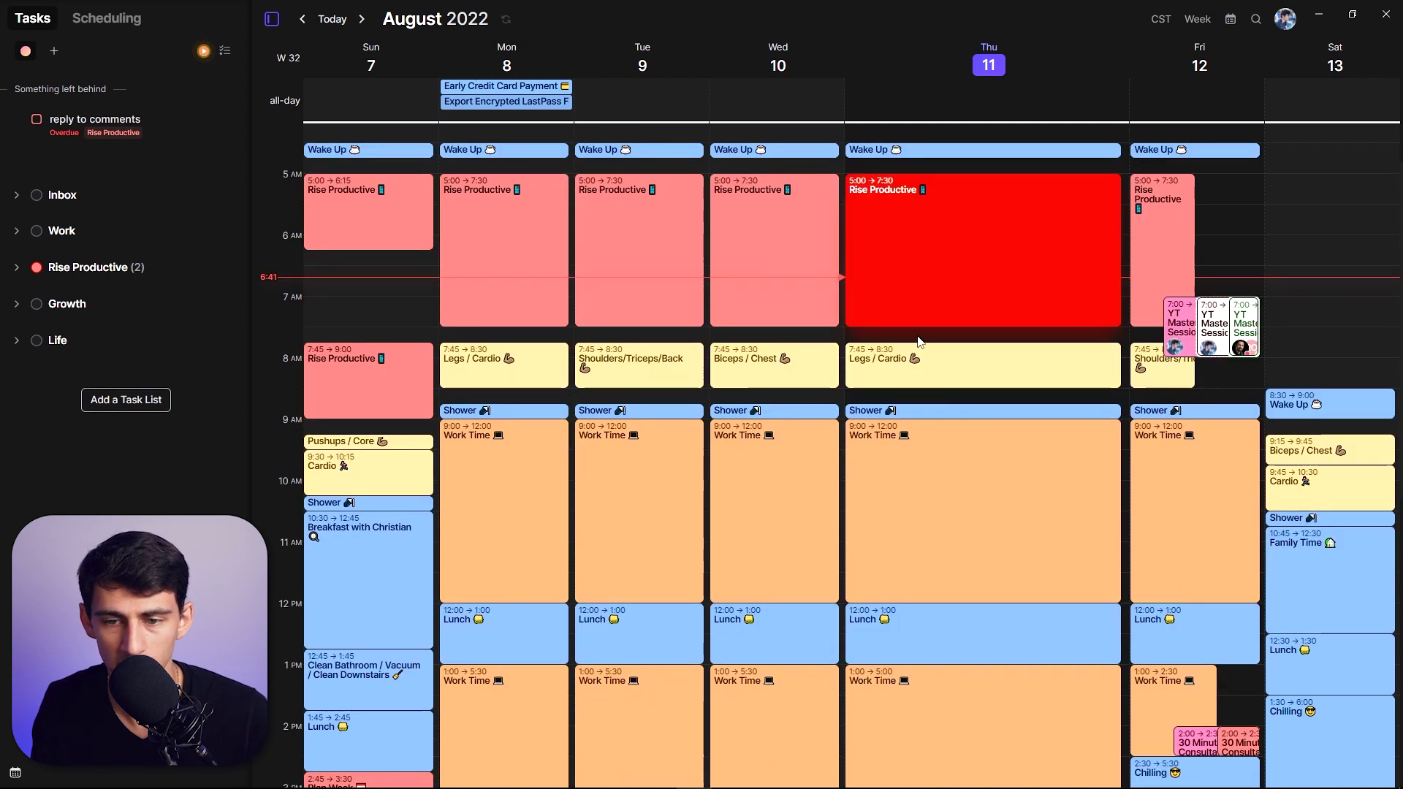
- Create a 'Blocked' task on Thursday 7:30–8:45 in the Rise Productive calendar
left_click_drag(918, 338, 924, 400)
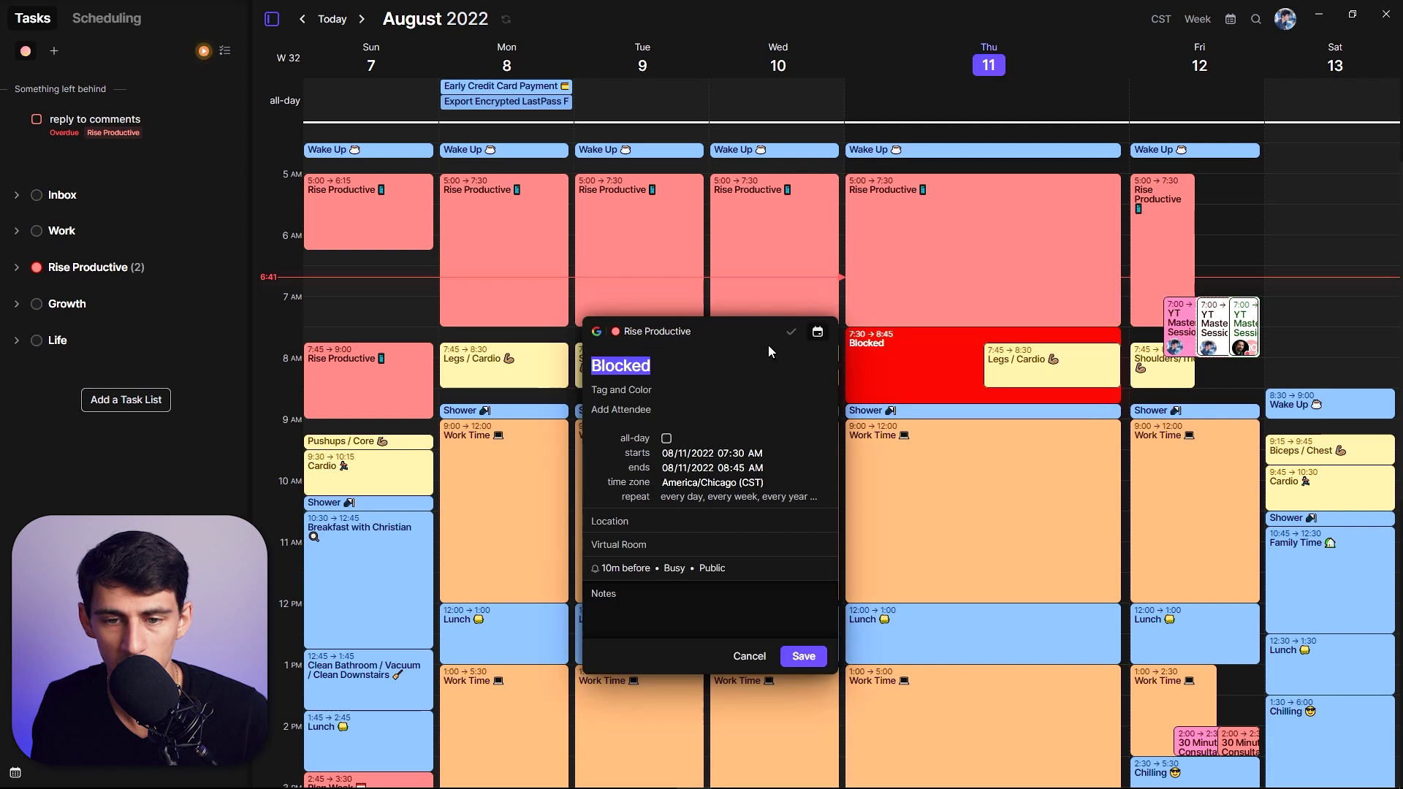
left_click(818, 333)
left_click(791, 334)
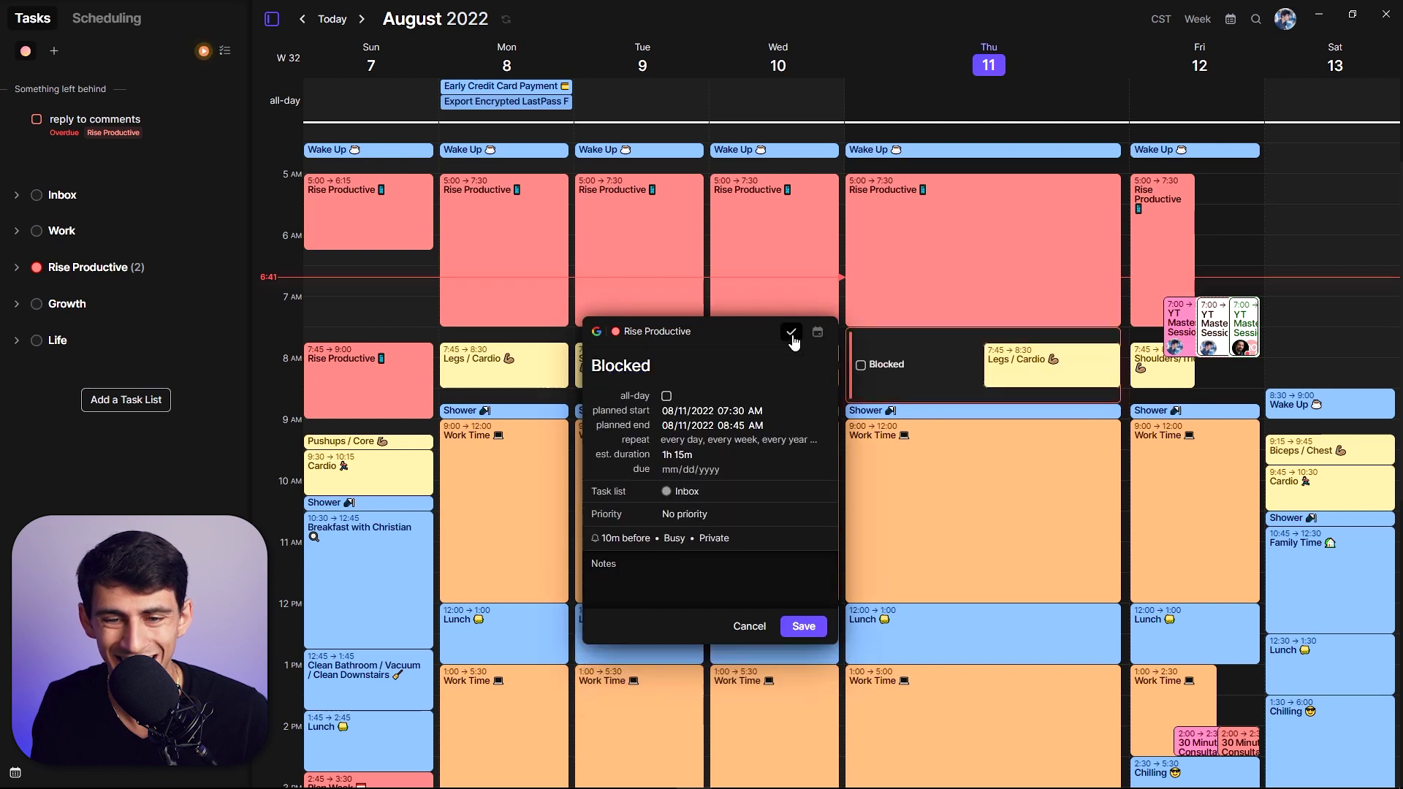
left_click(819, 333)
left_click(792, 335)
left_click(818, 332)
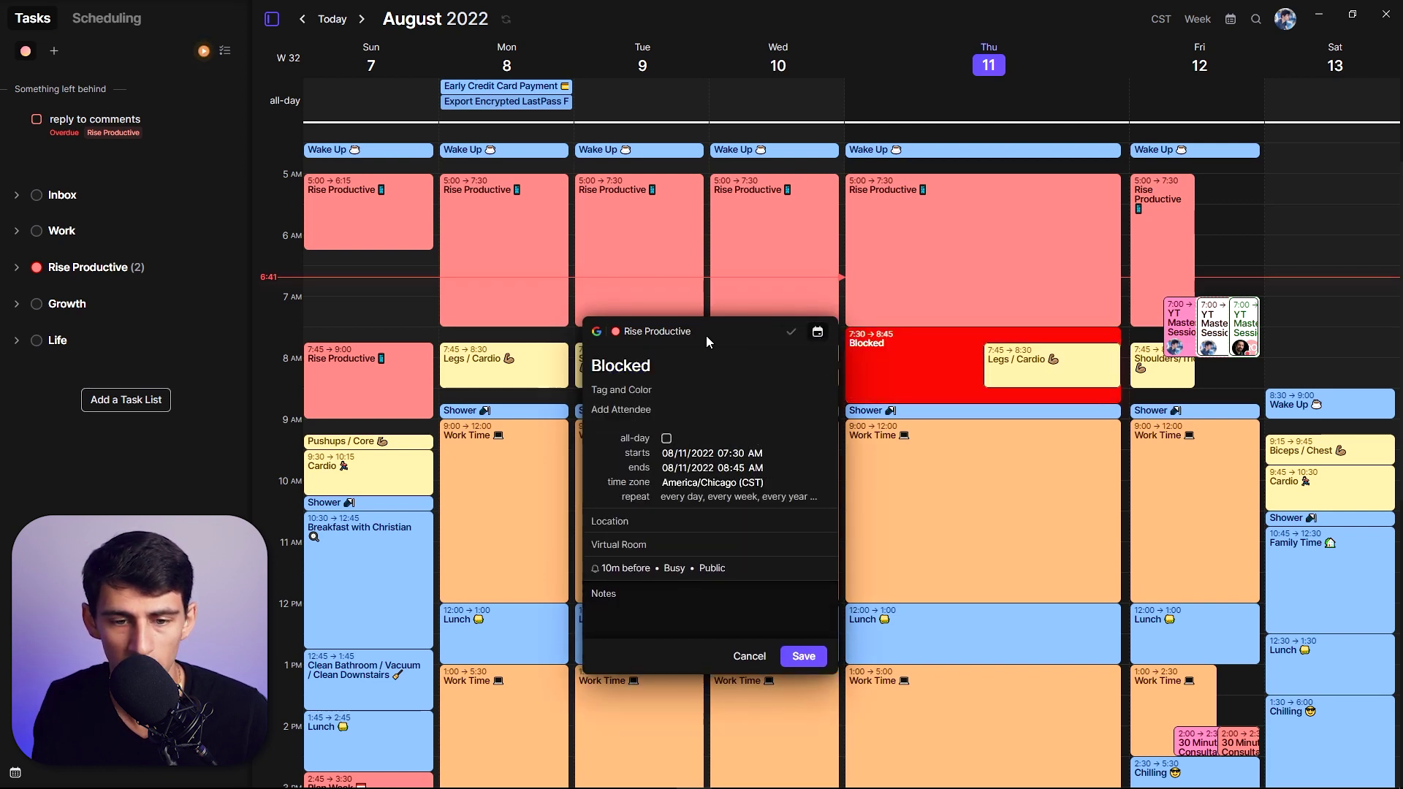
left_click(646, 332)
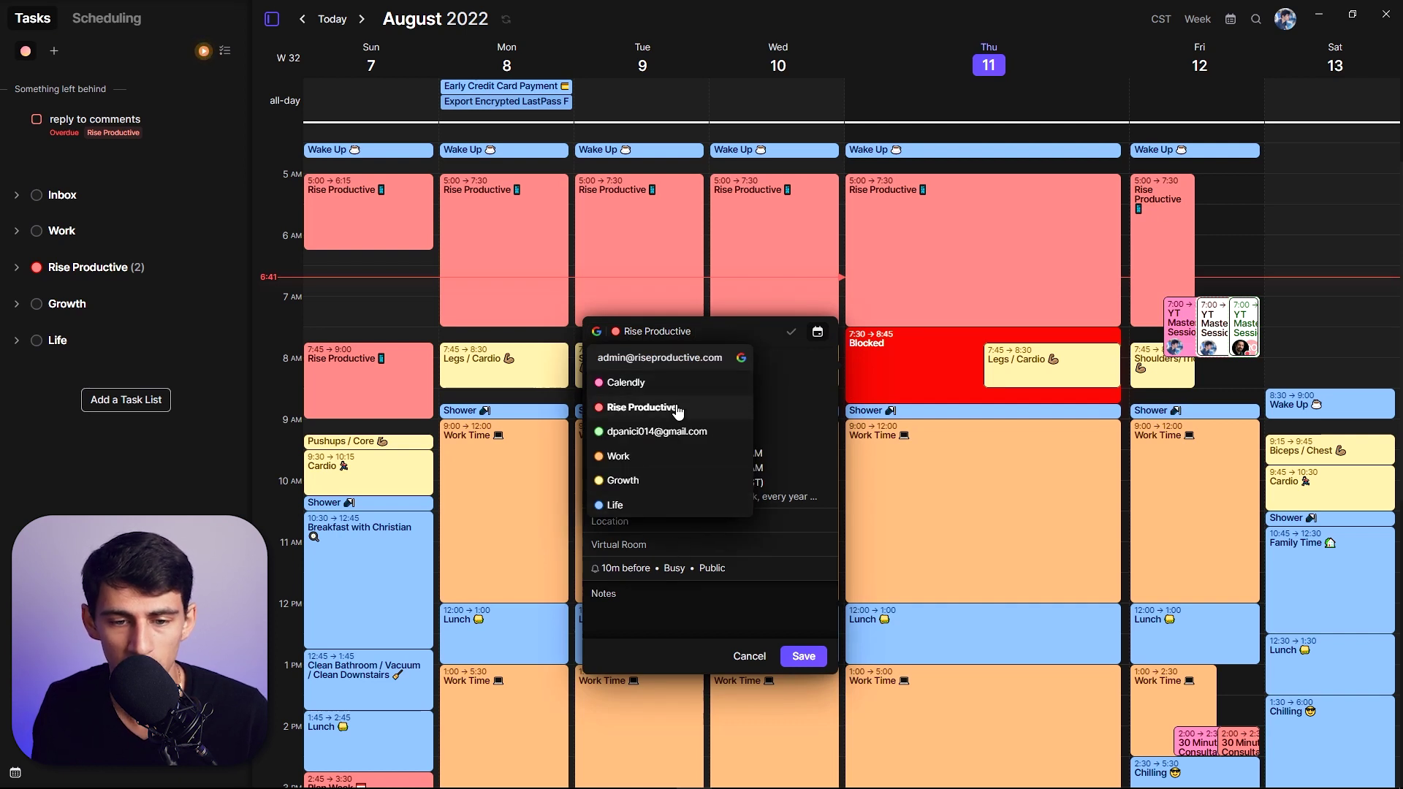
left_click(677, 406)
left_click(802, 657)
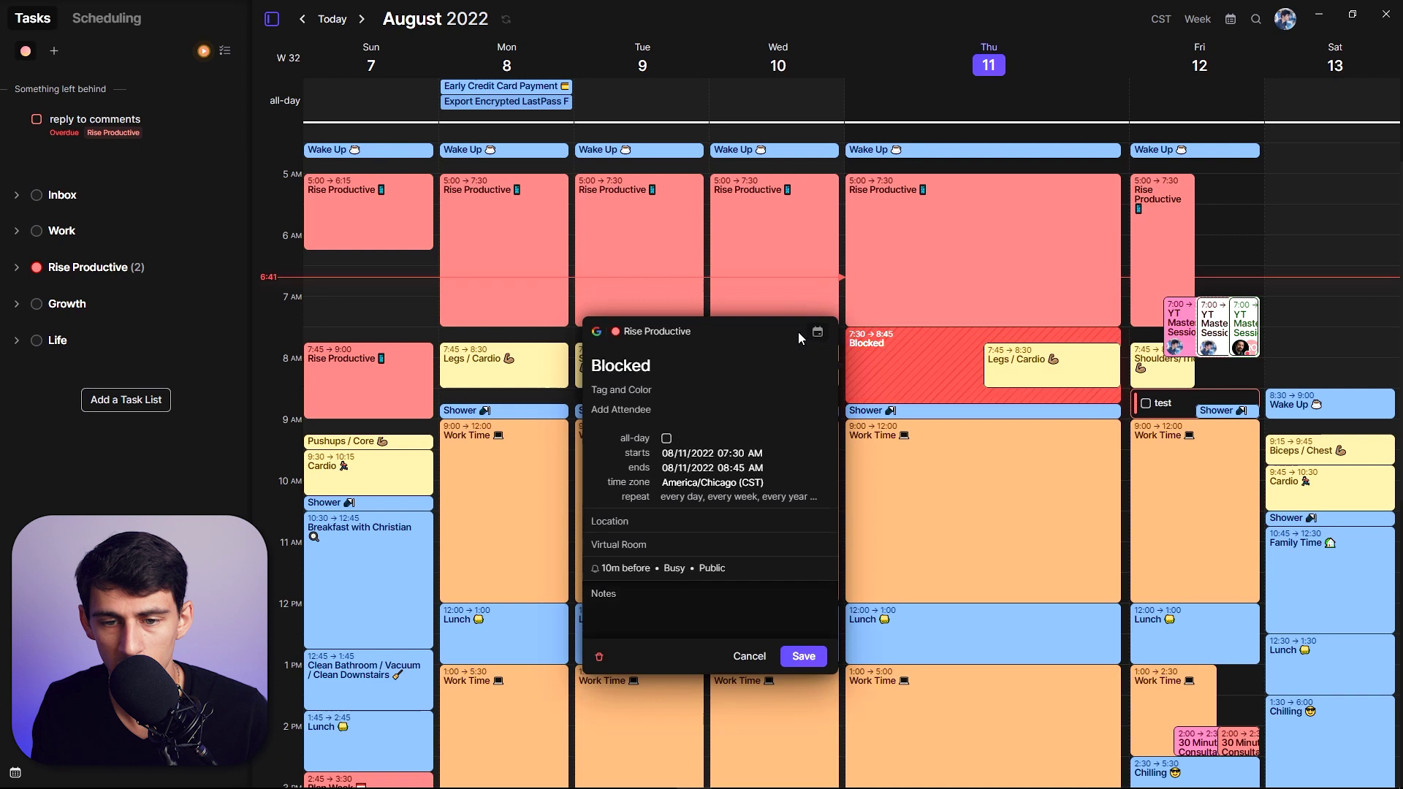
- Delete Friday's test task, then tick and untick the Blocked task
right_click(1144, 398)
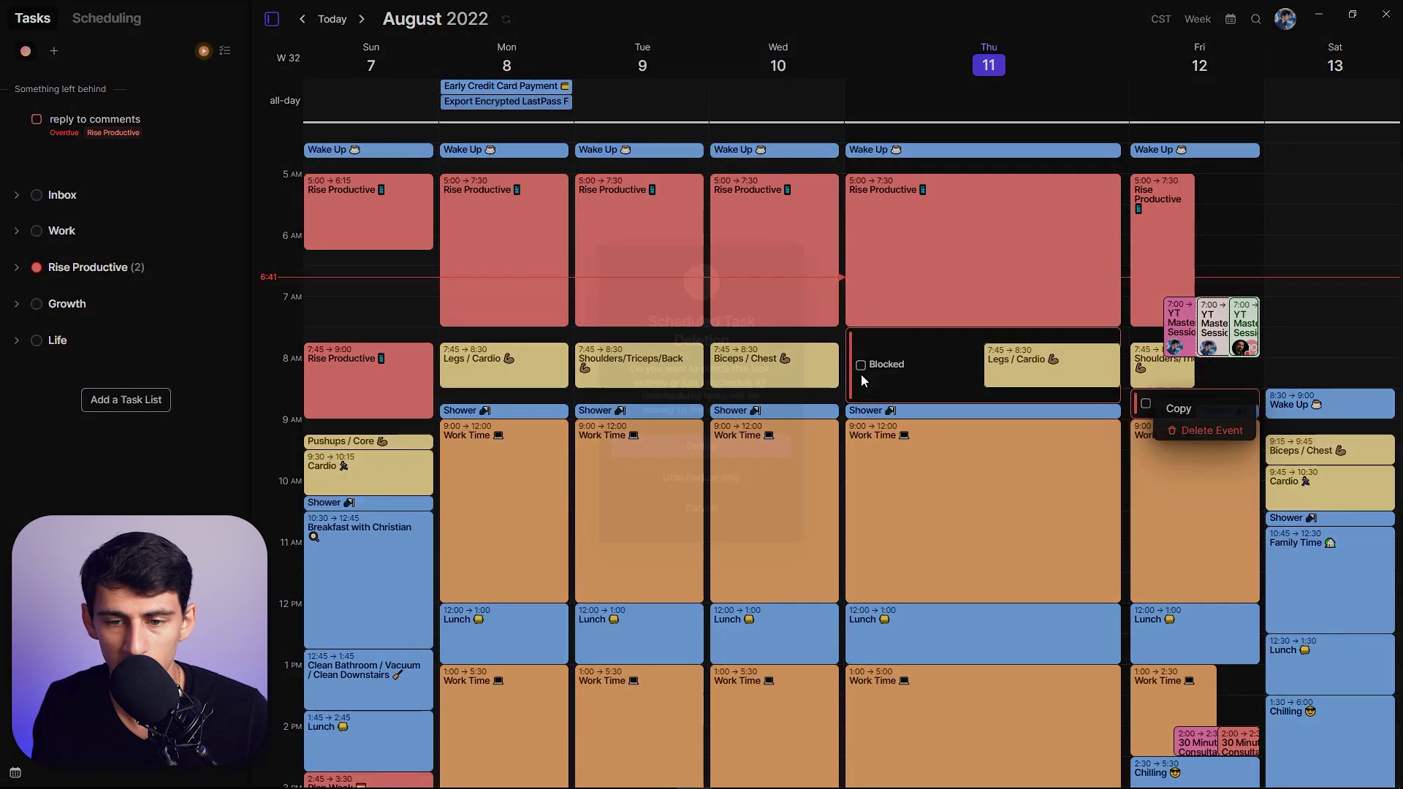
left_click(1162, 429)
left_click(684, 446)
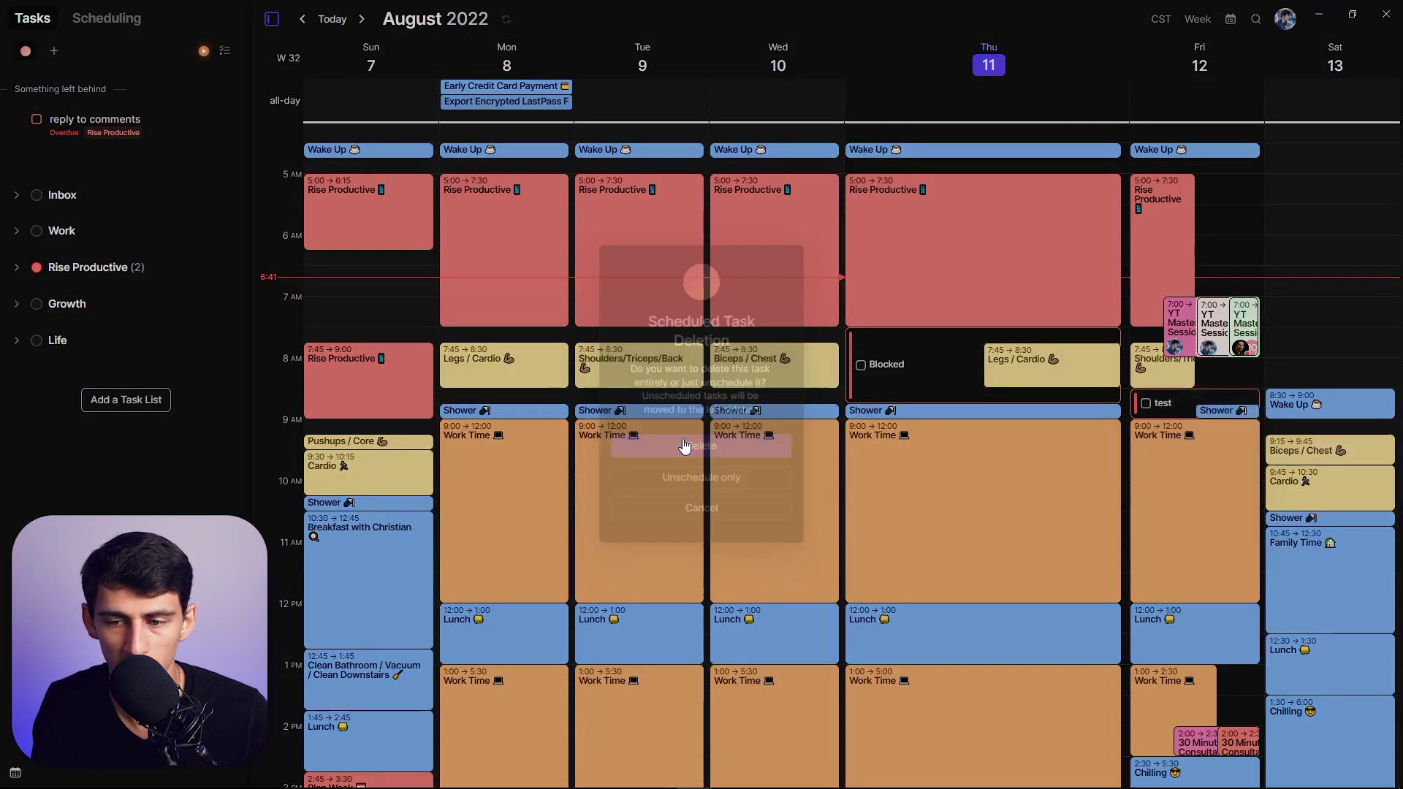
left_click(861, 365)
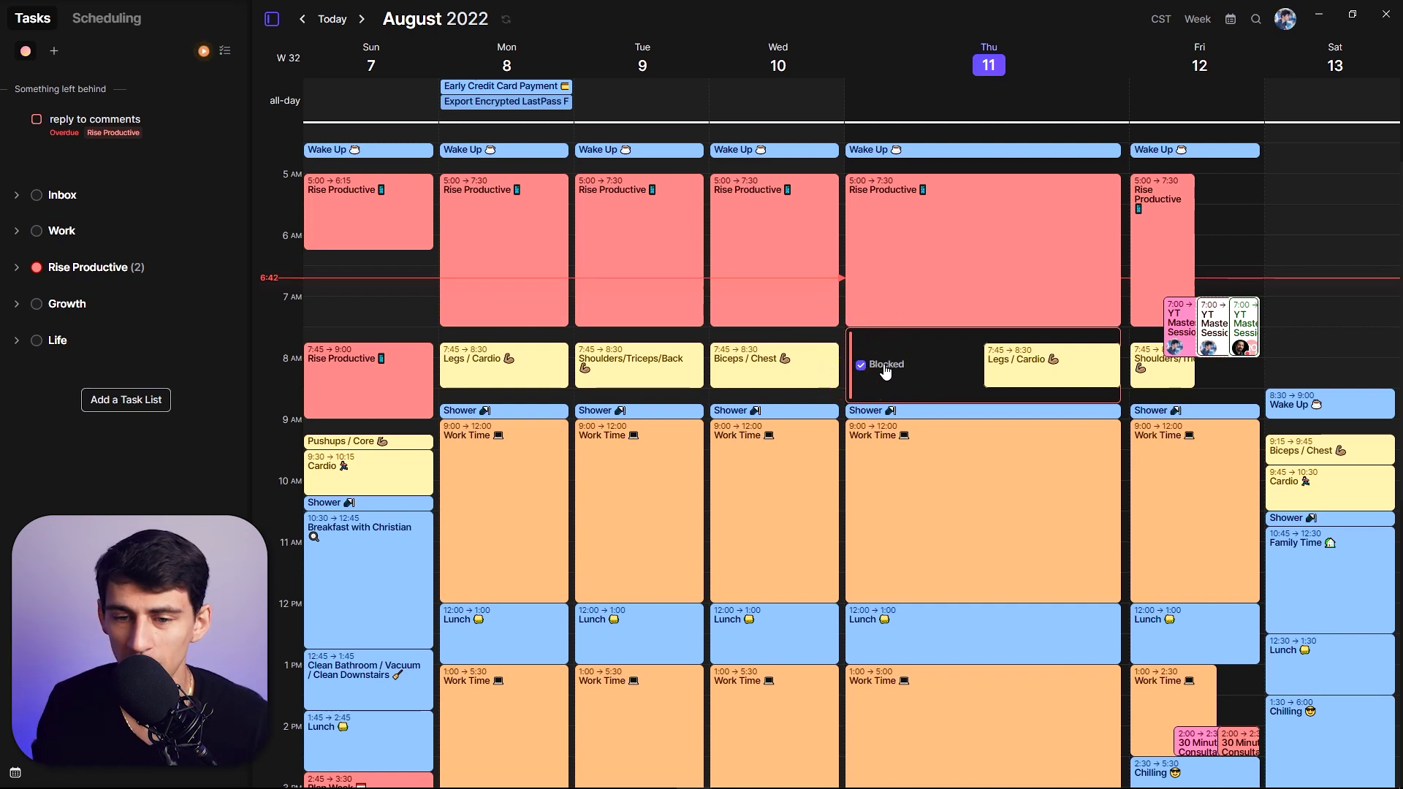
left_click(861, 366)
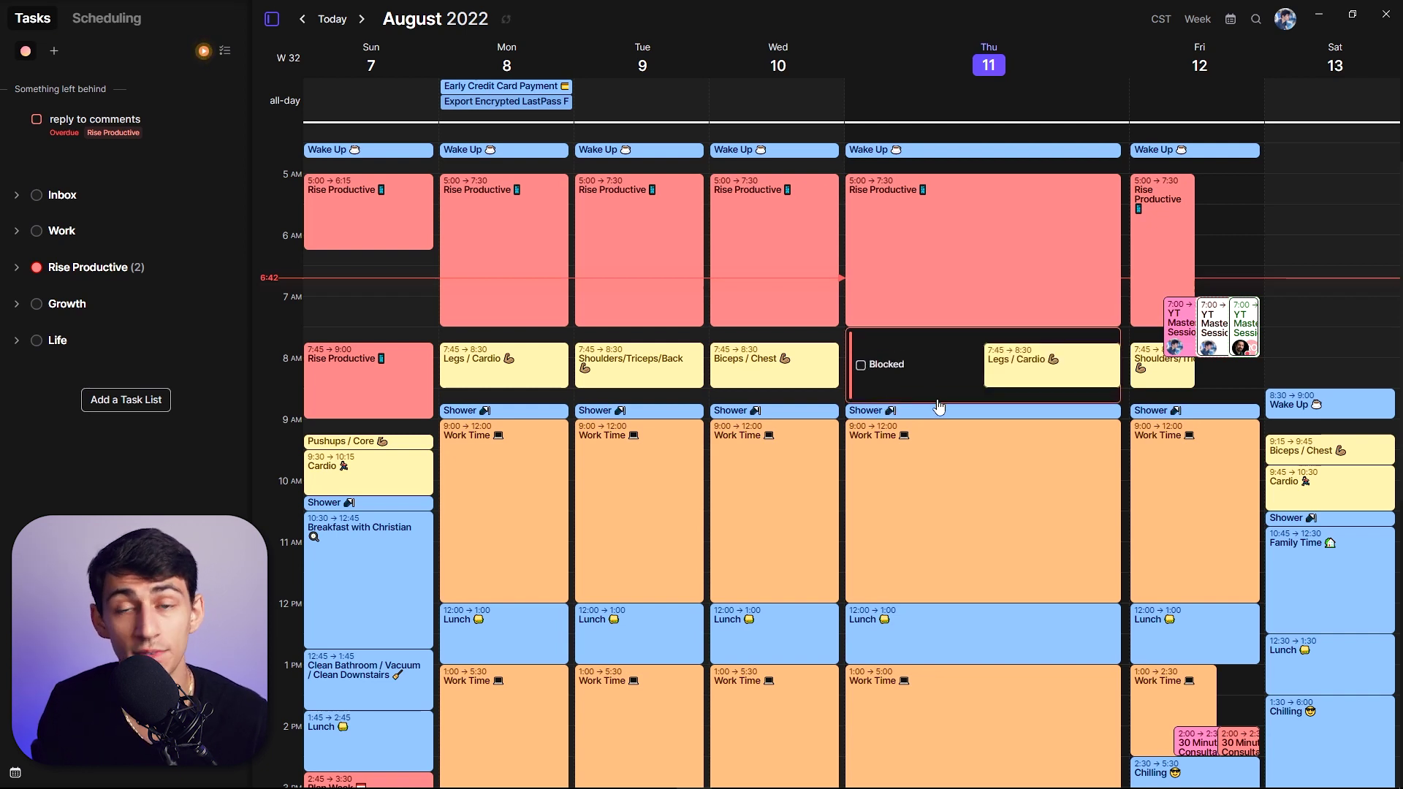
- Open the Blocked task and set its repeat to 'every week', keeping the weekly frequency
left_click(881, 395)
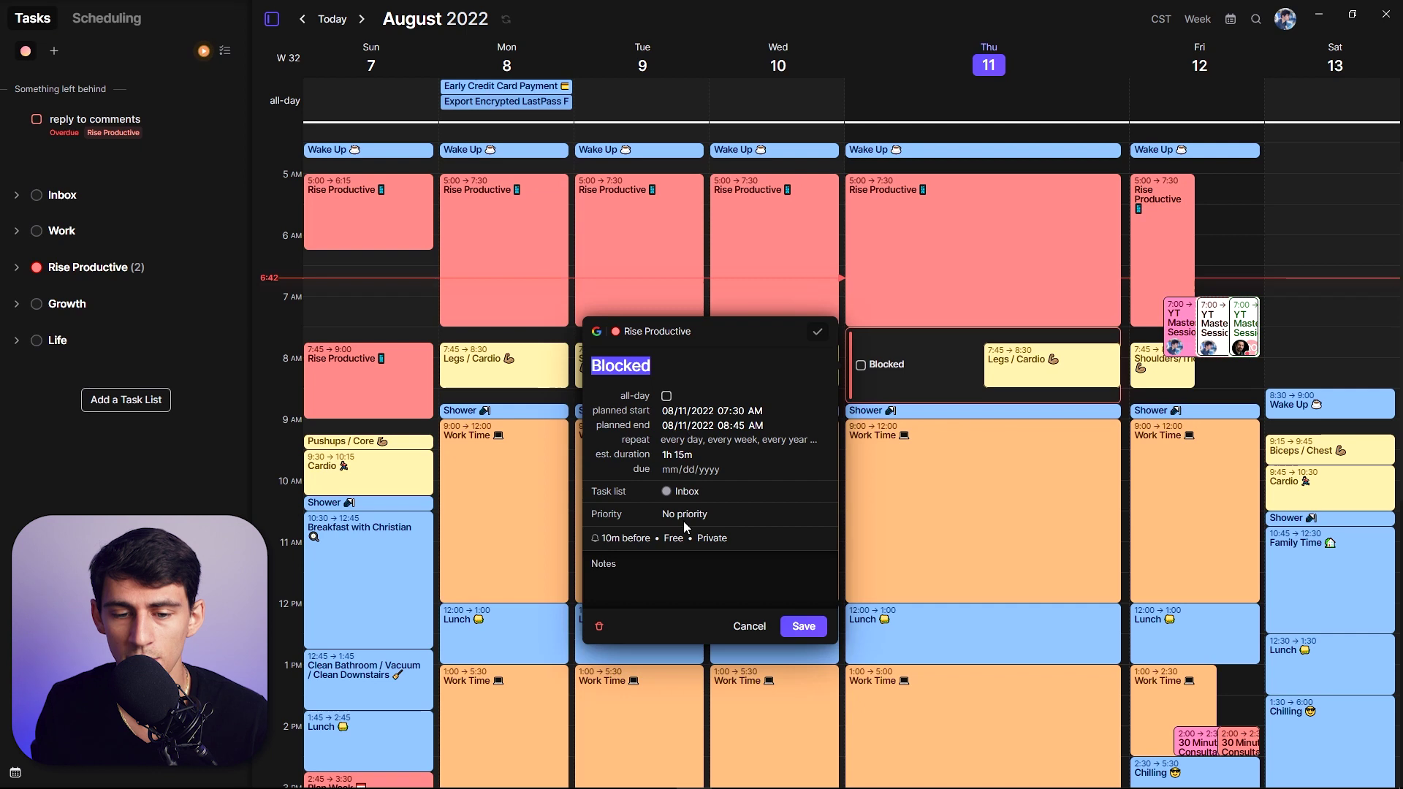
left_click(679, 440)
type("e")
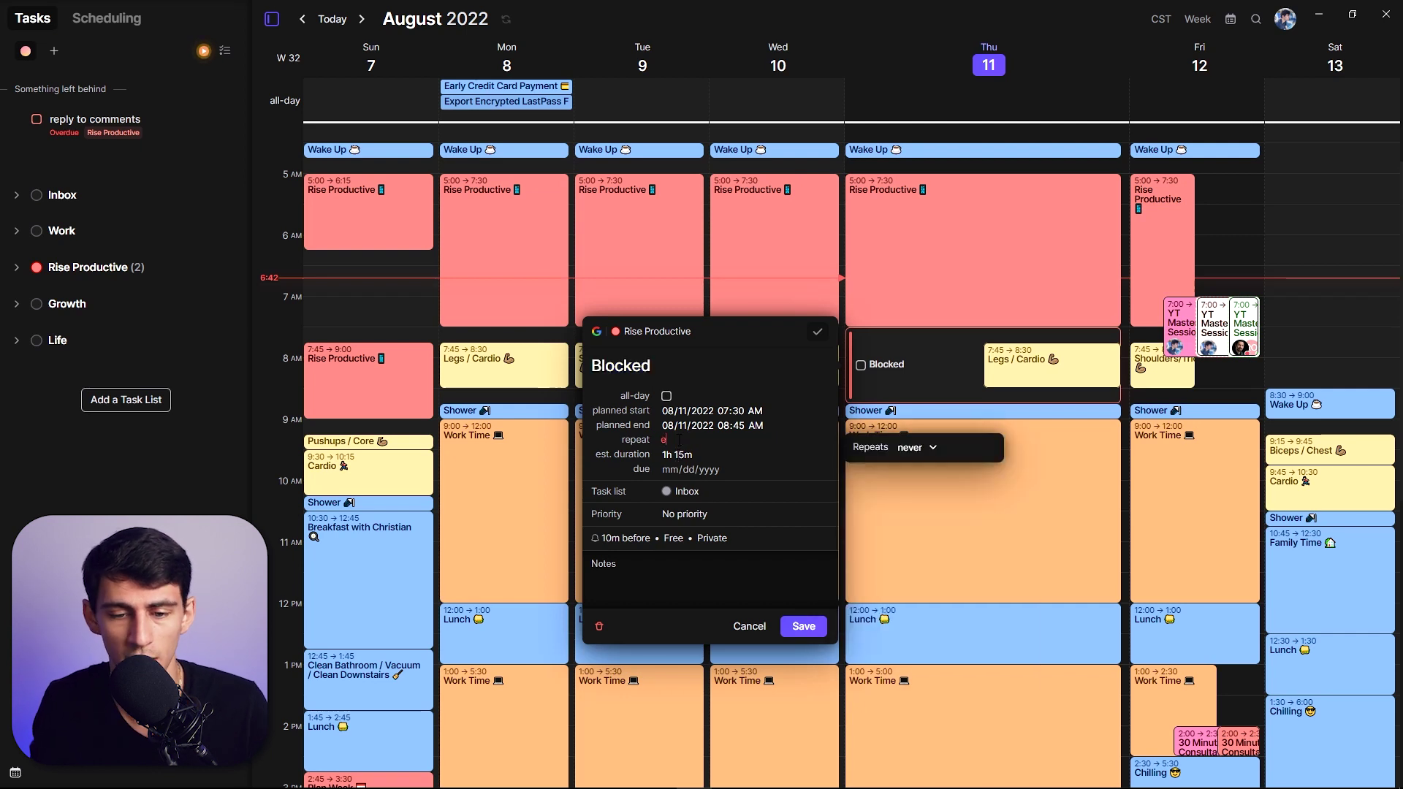
type("very day")
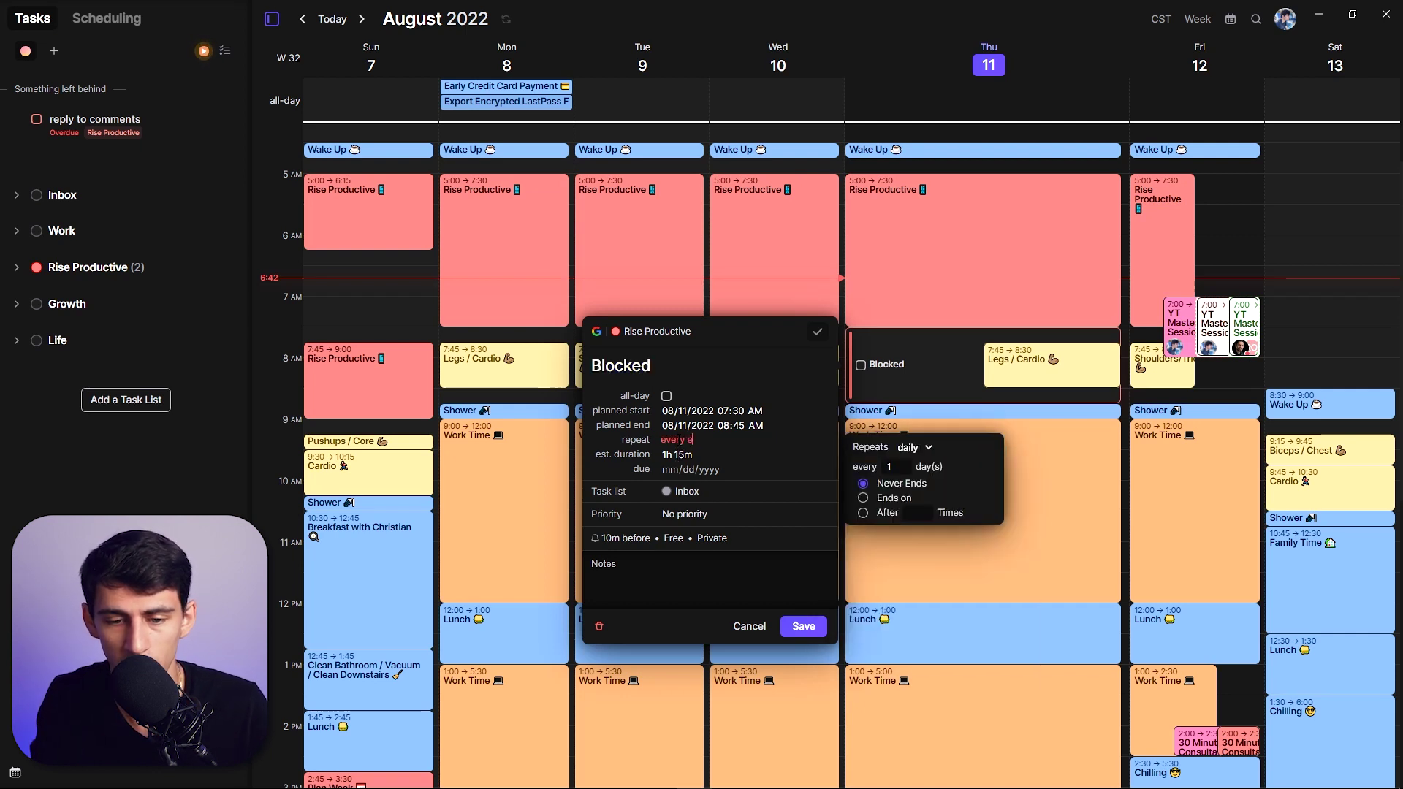
type("eek")
left_click(919, 447)
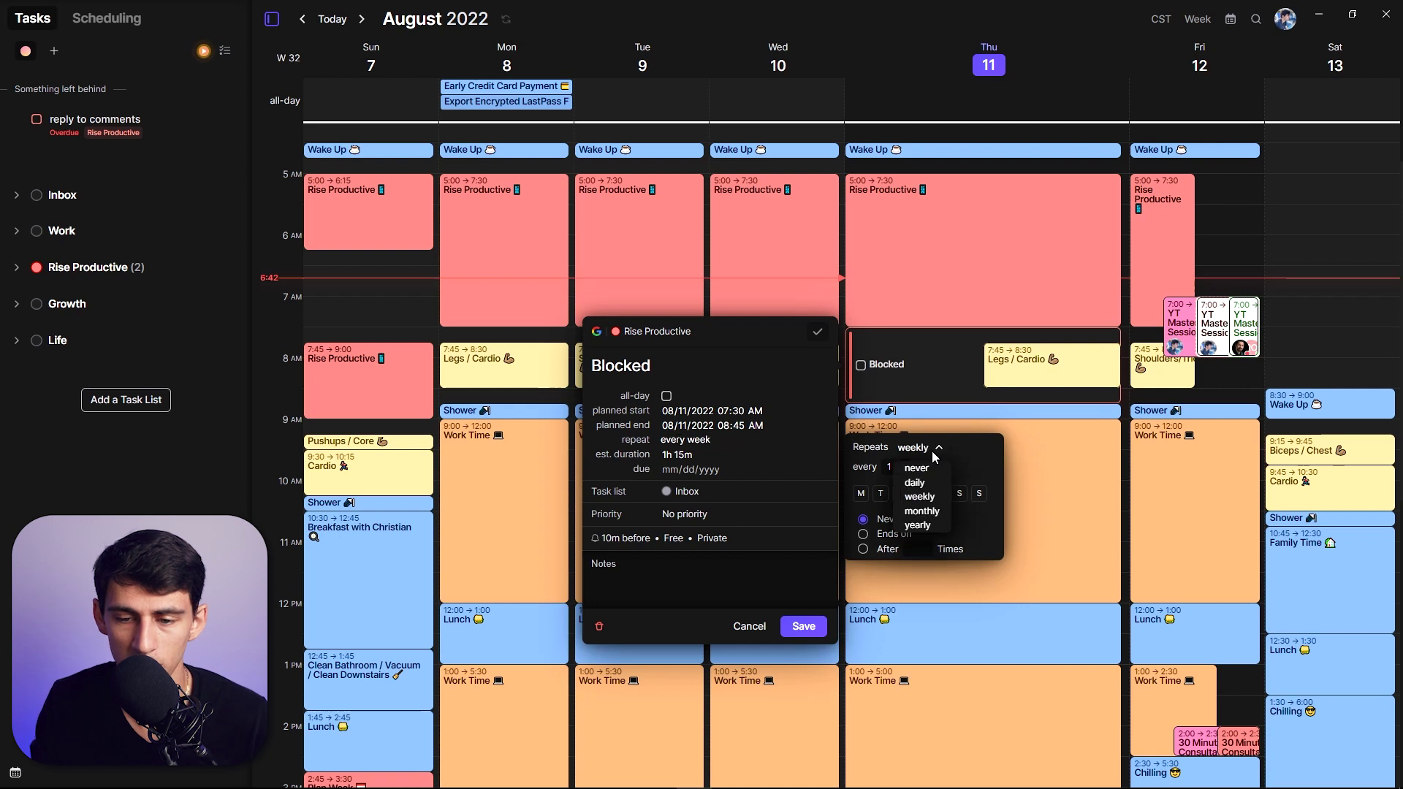
left_click(935, 505)
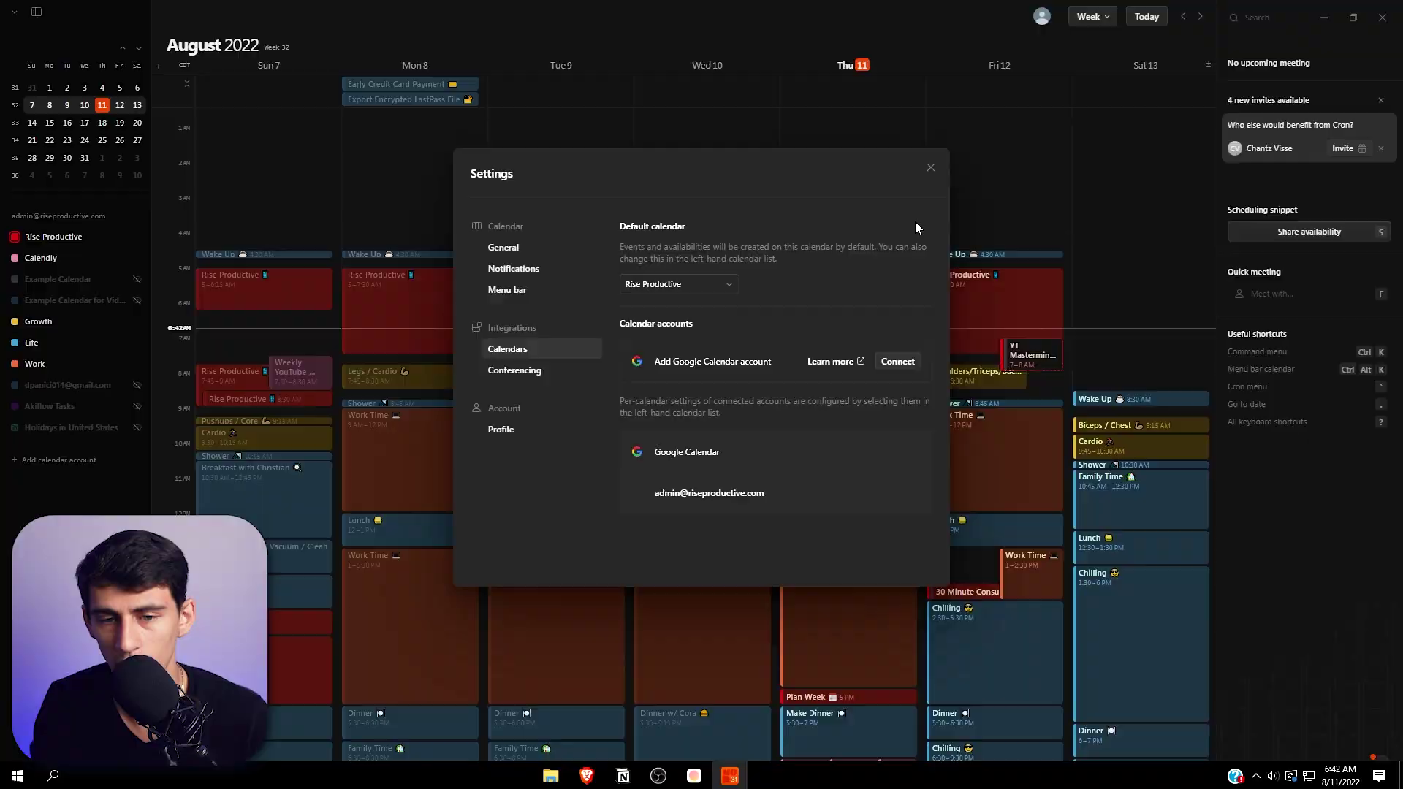
left_click(930, 168)
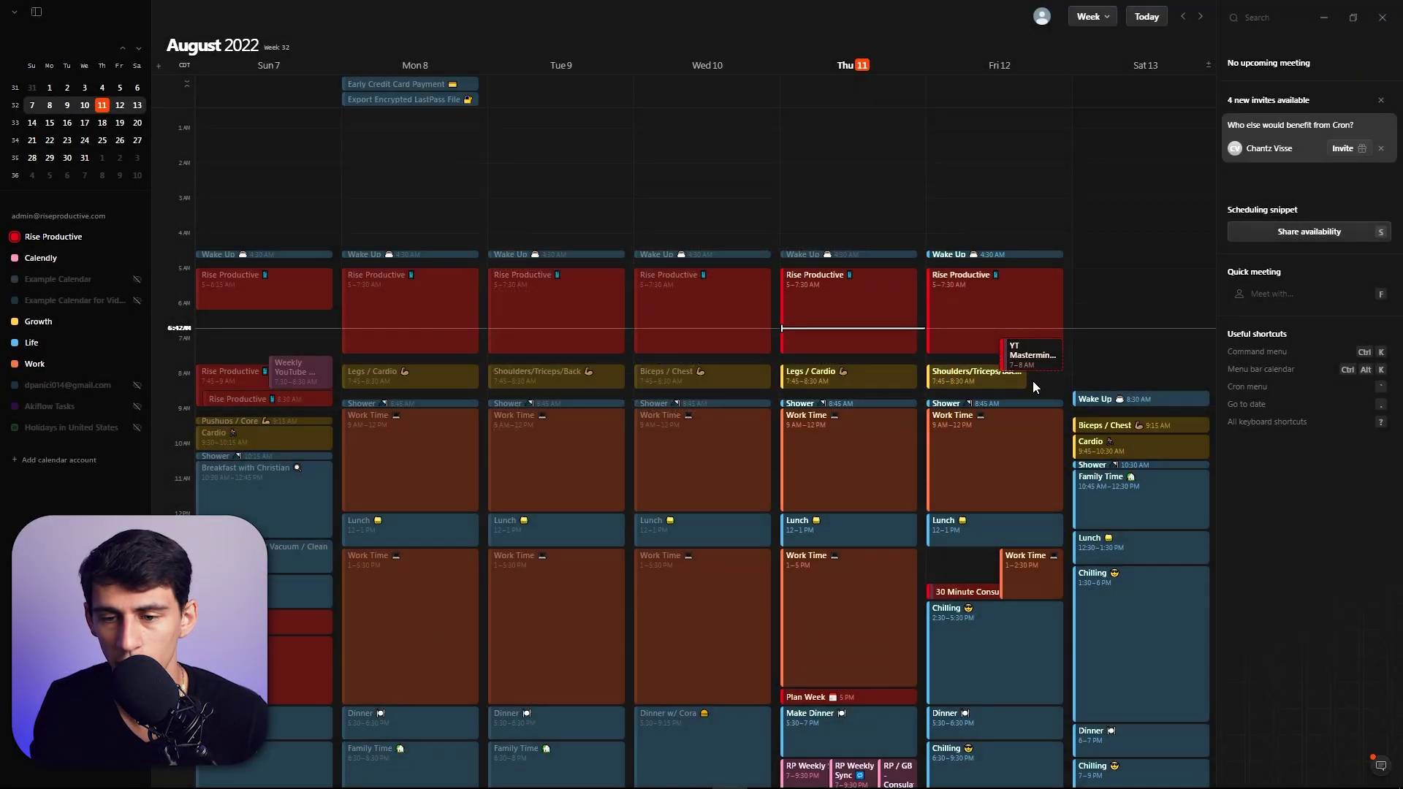
- Create a new Thursday morning 7–9 AM event from Cron's Ctrl+K command menu
key("super")
type("calc")
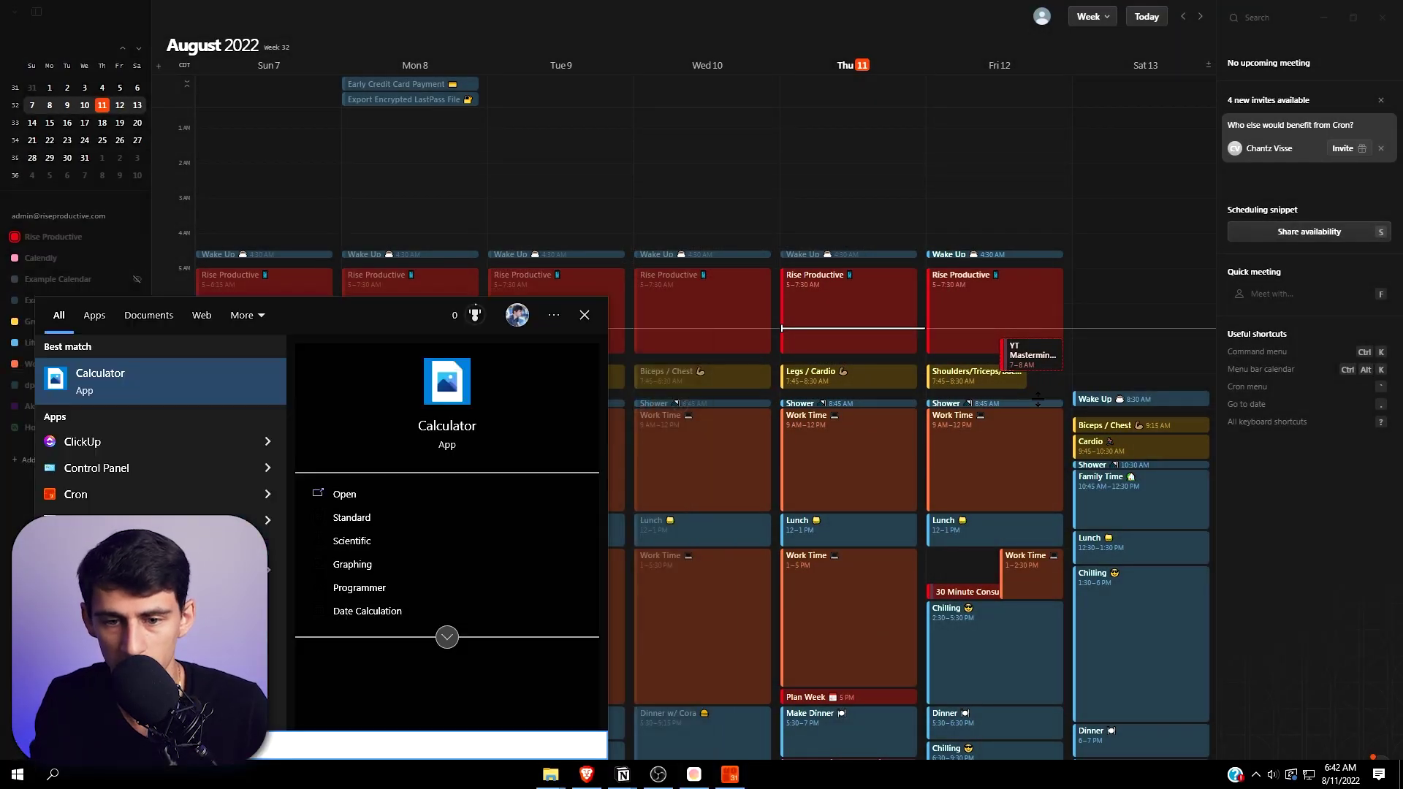
key("Escape")
key("ctrl+k")
key("Return")
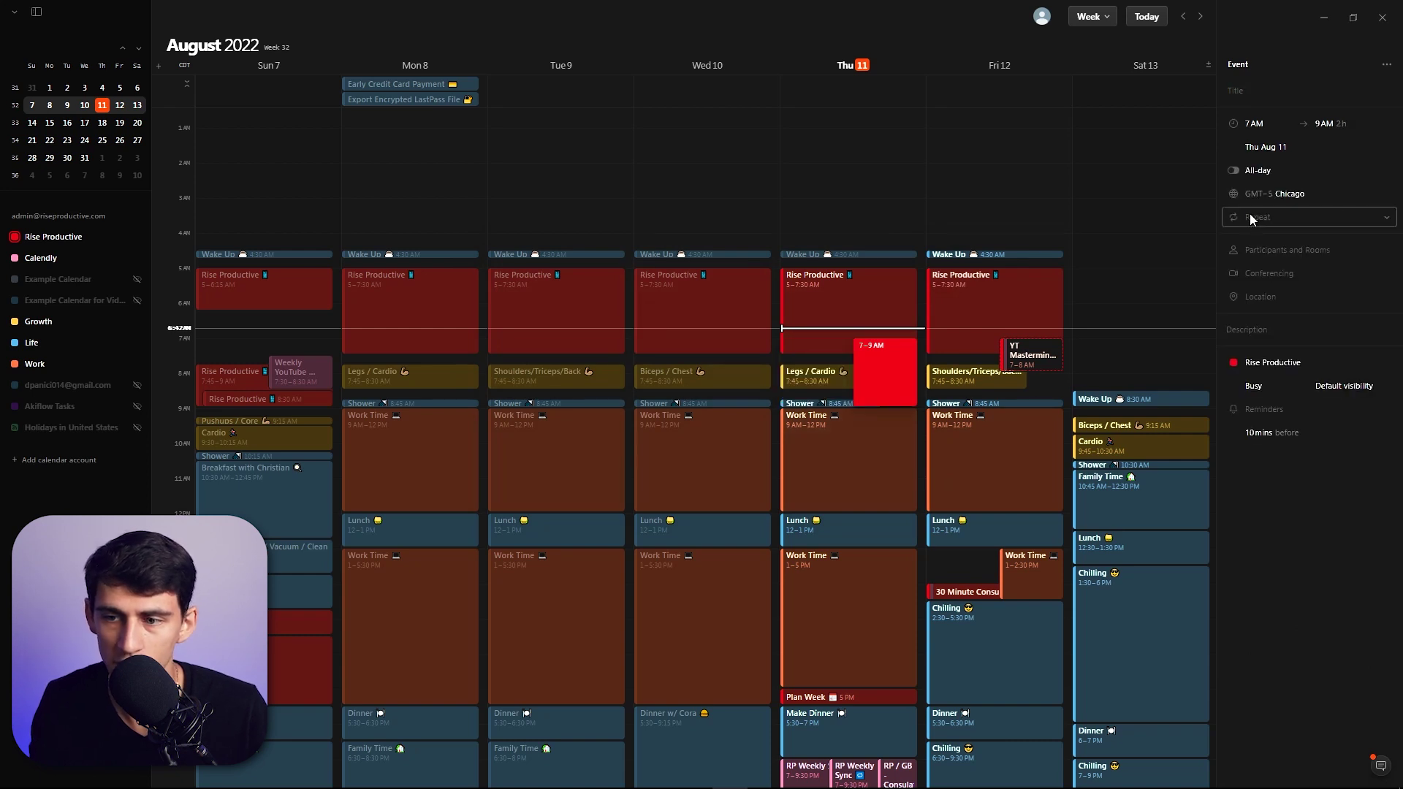
- Try Every weekday, then set the event to repeat every 2 weeks on Thursday
left_click(1249, 217)
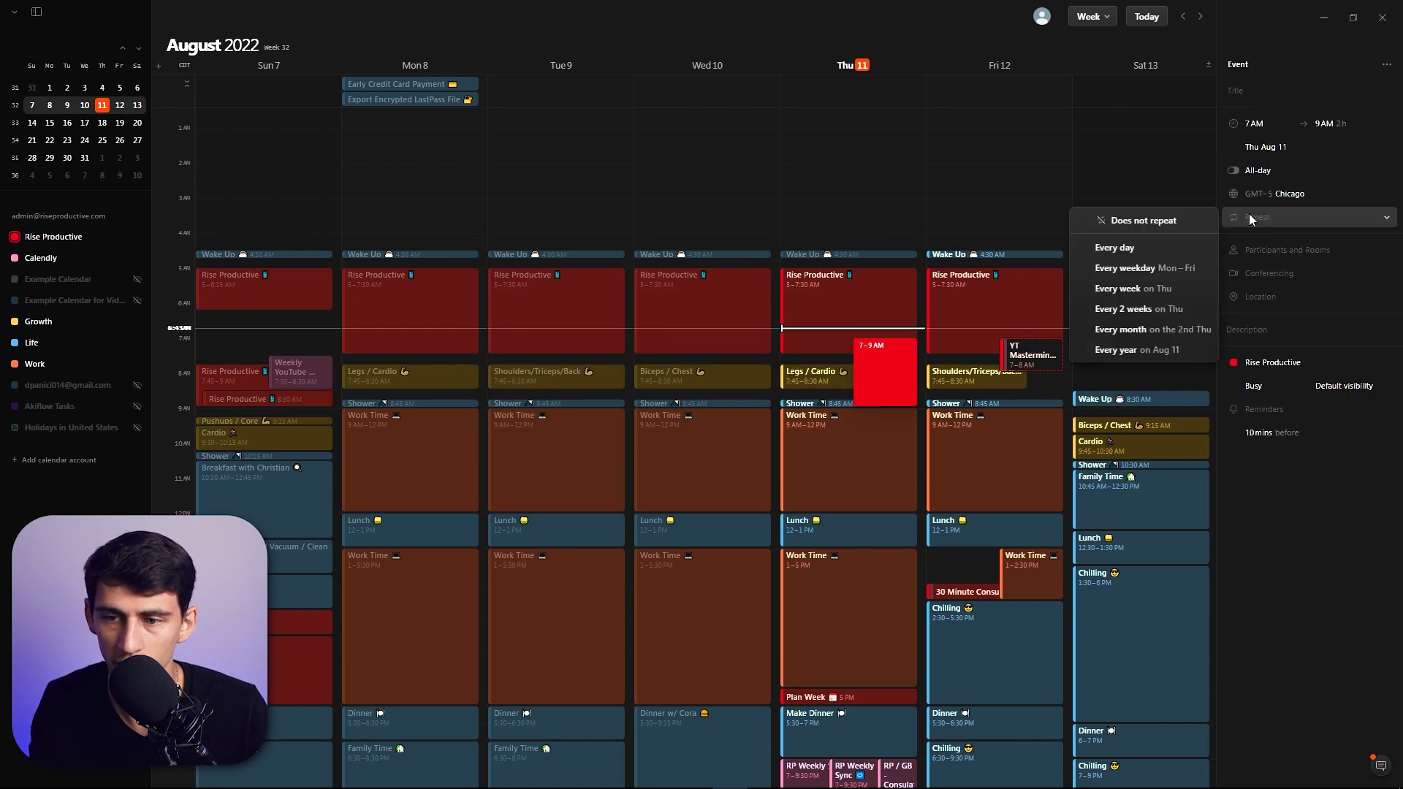
left_click(1140, 268)
left_click(1308, 216)
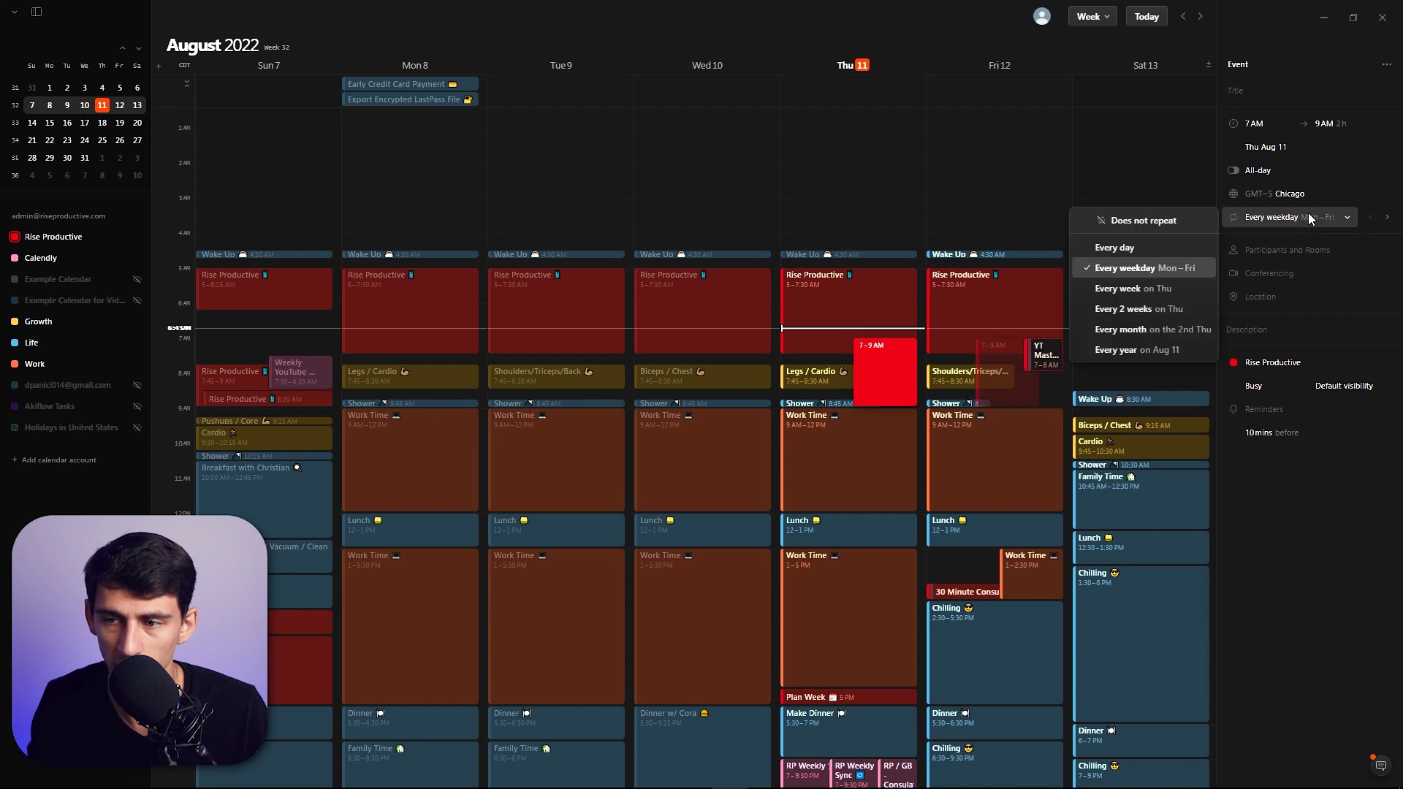
left_click(1138, 310)
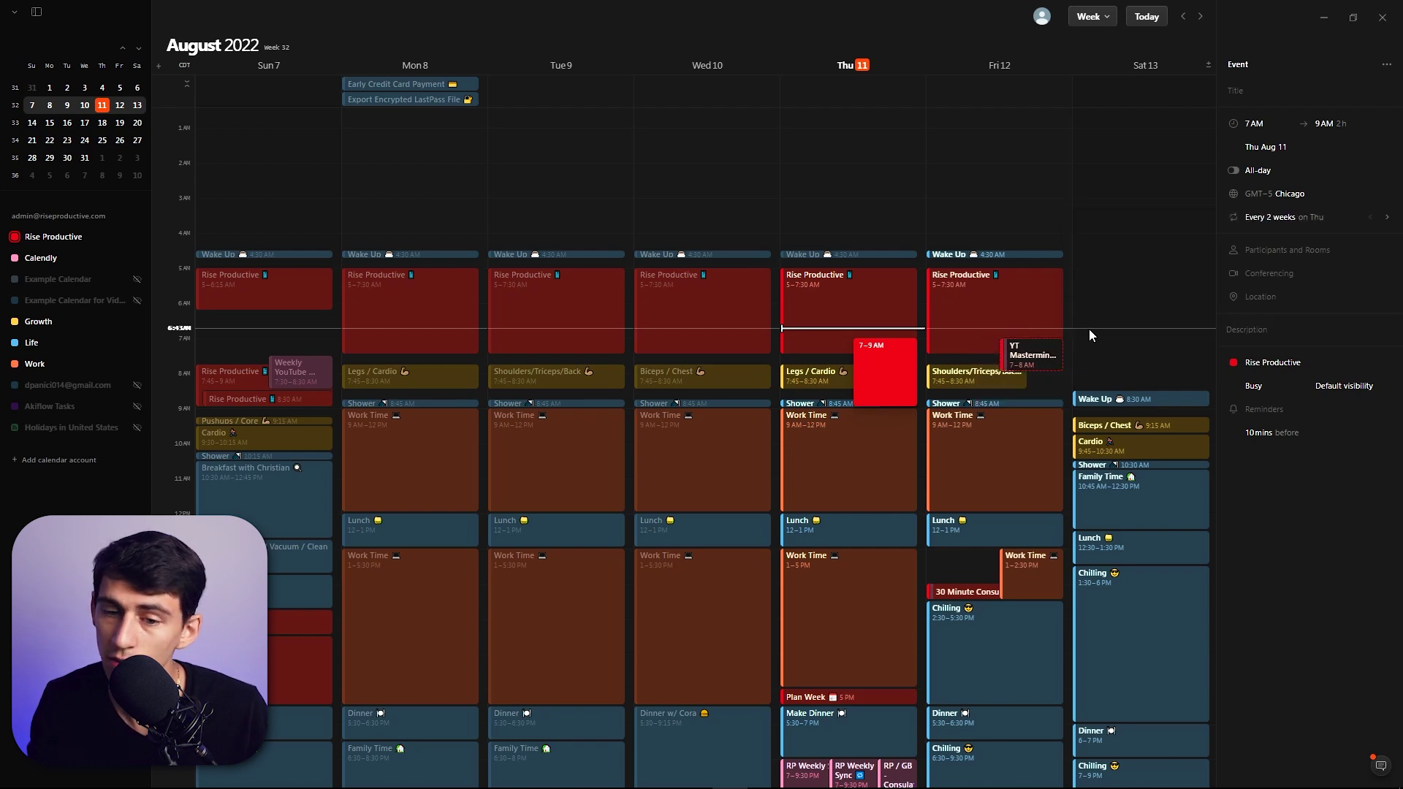
left_click(1330, 222)
left_click(1164, 269)
left_click(1328, 213)
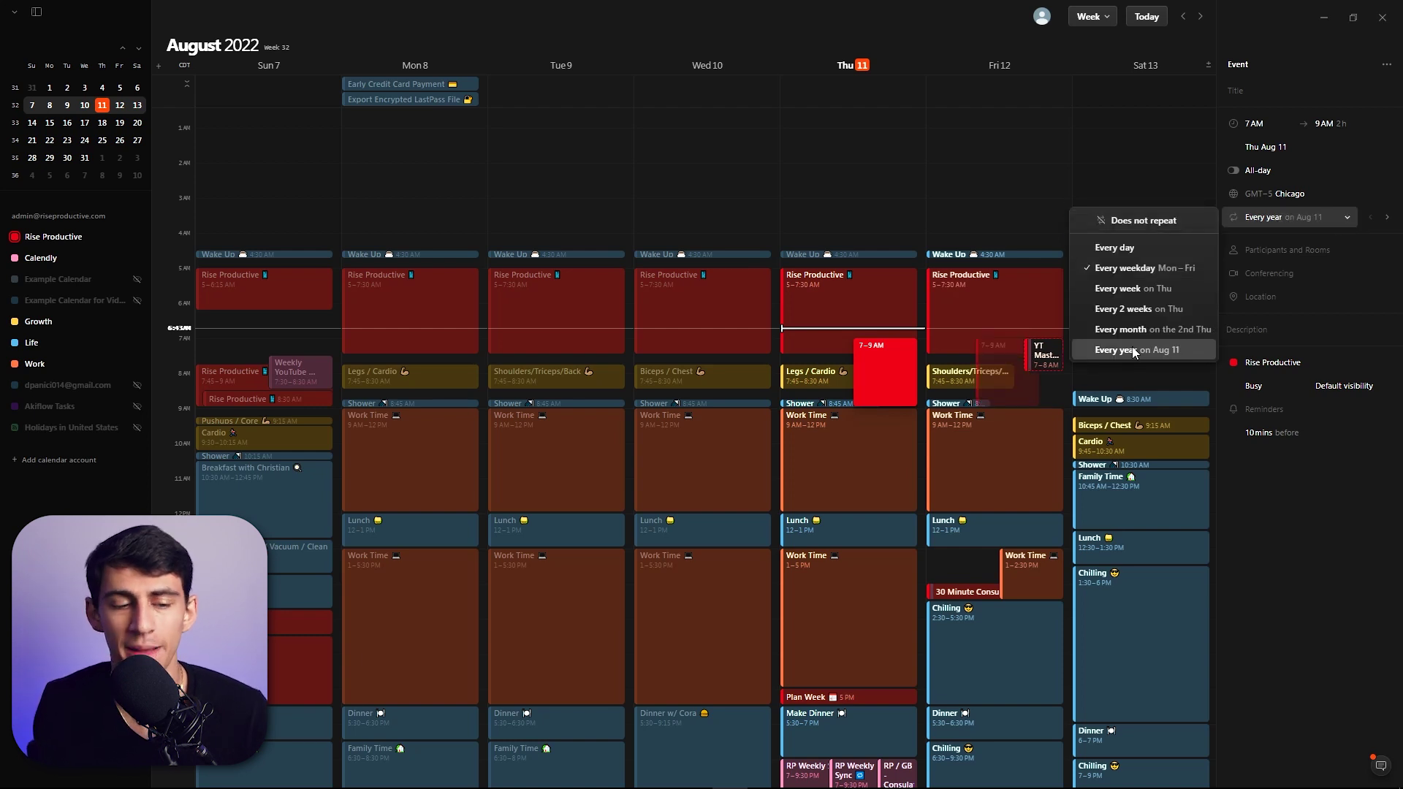
- Duplicate the red 7–9 AM event with Ctrl+D, then delete the duplicate
right_click(872, 361)
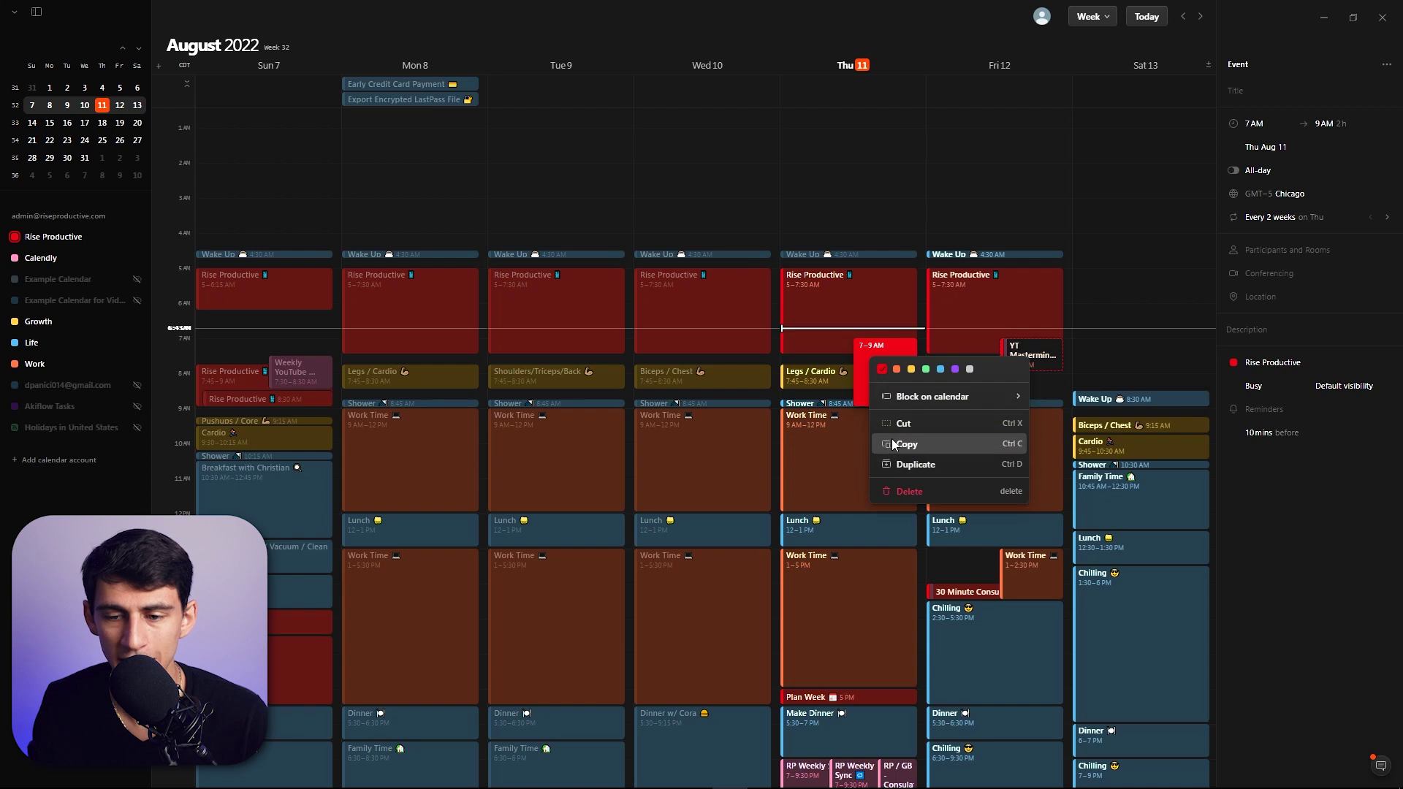
left_click(869, 355)
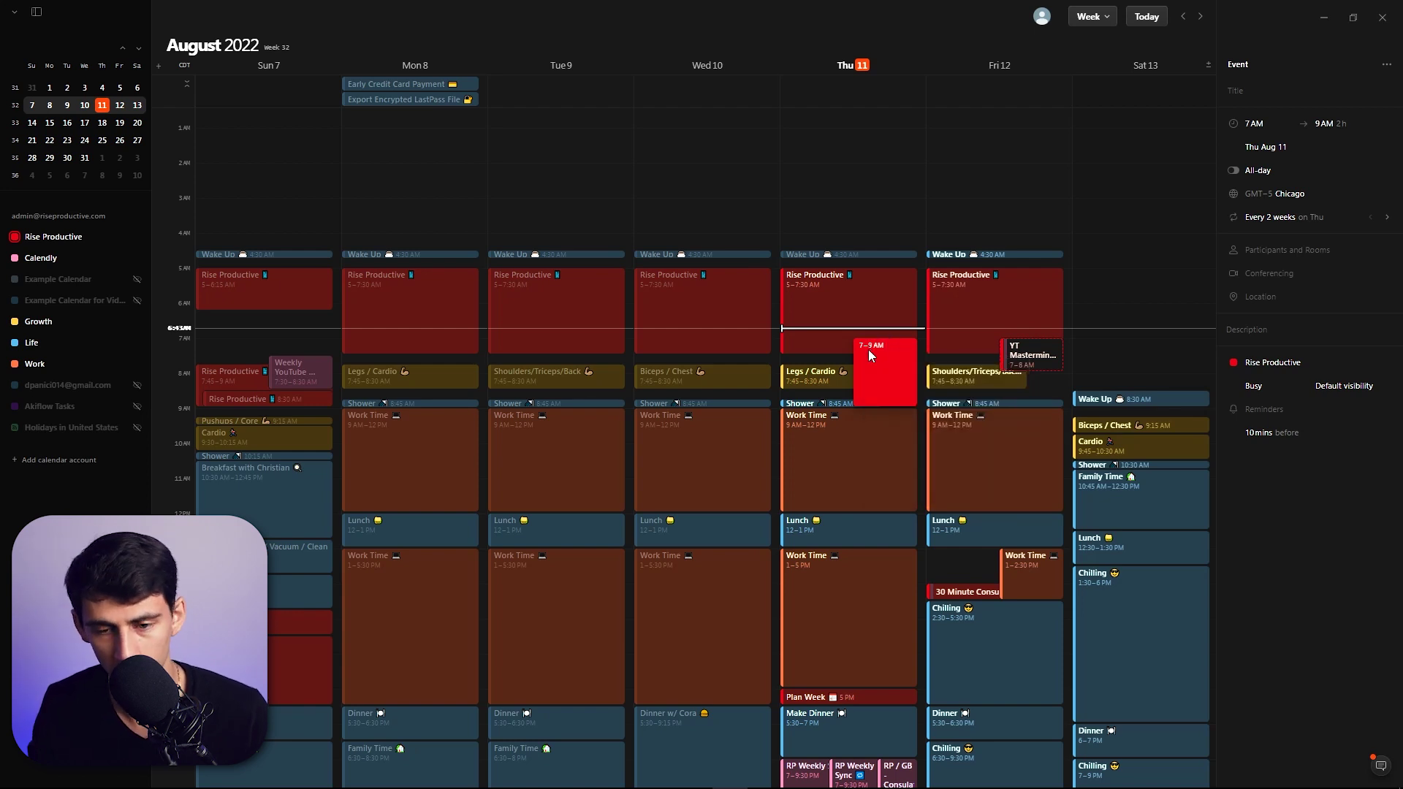
key("ctrl+d")
right_click(868, 354)
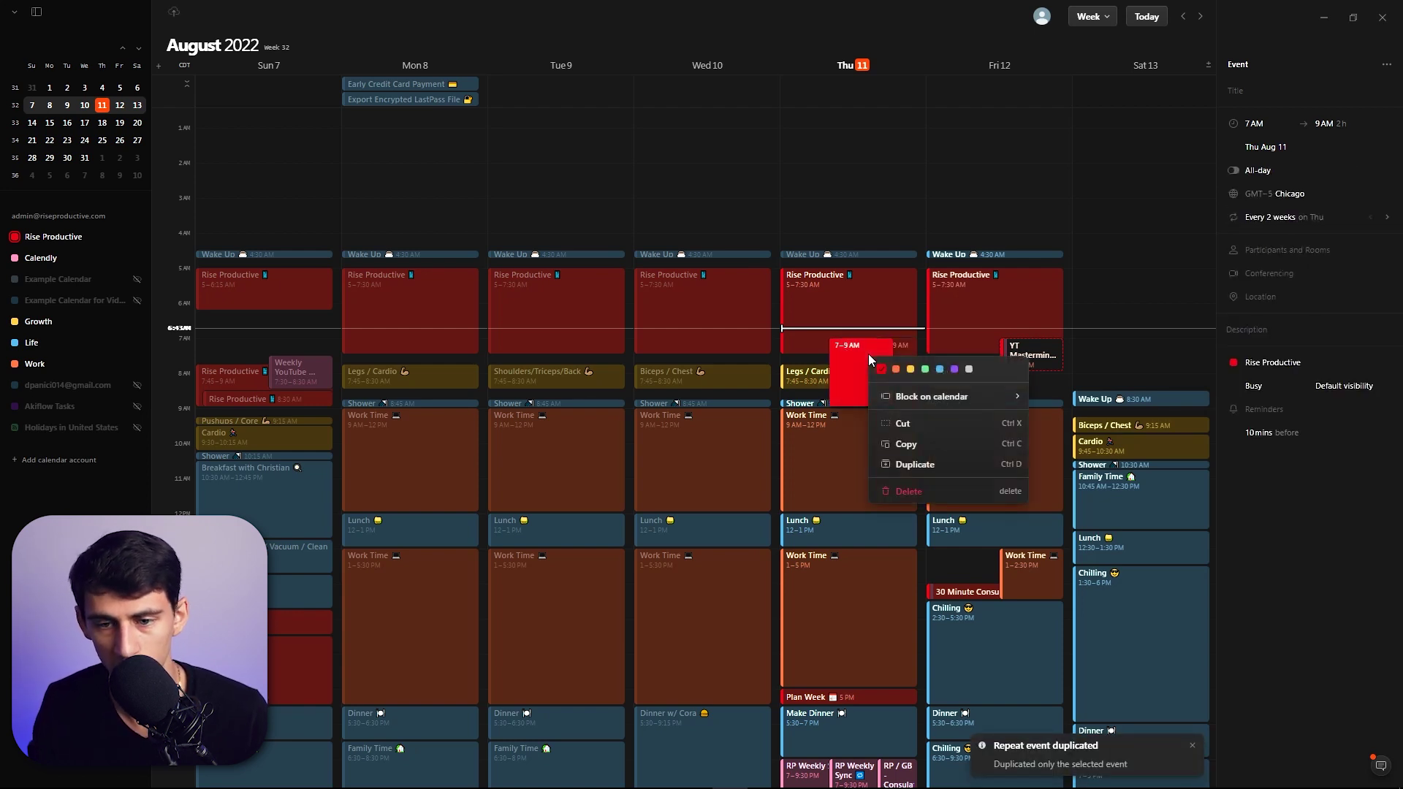
left_click(924, 489)
left_click(769, 371)
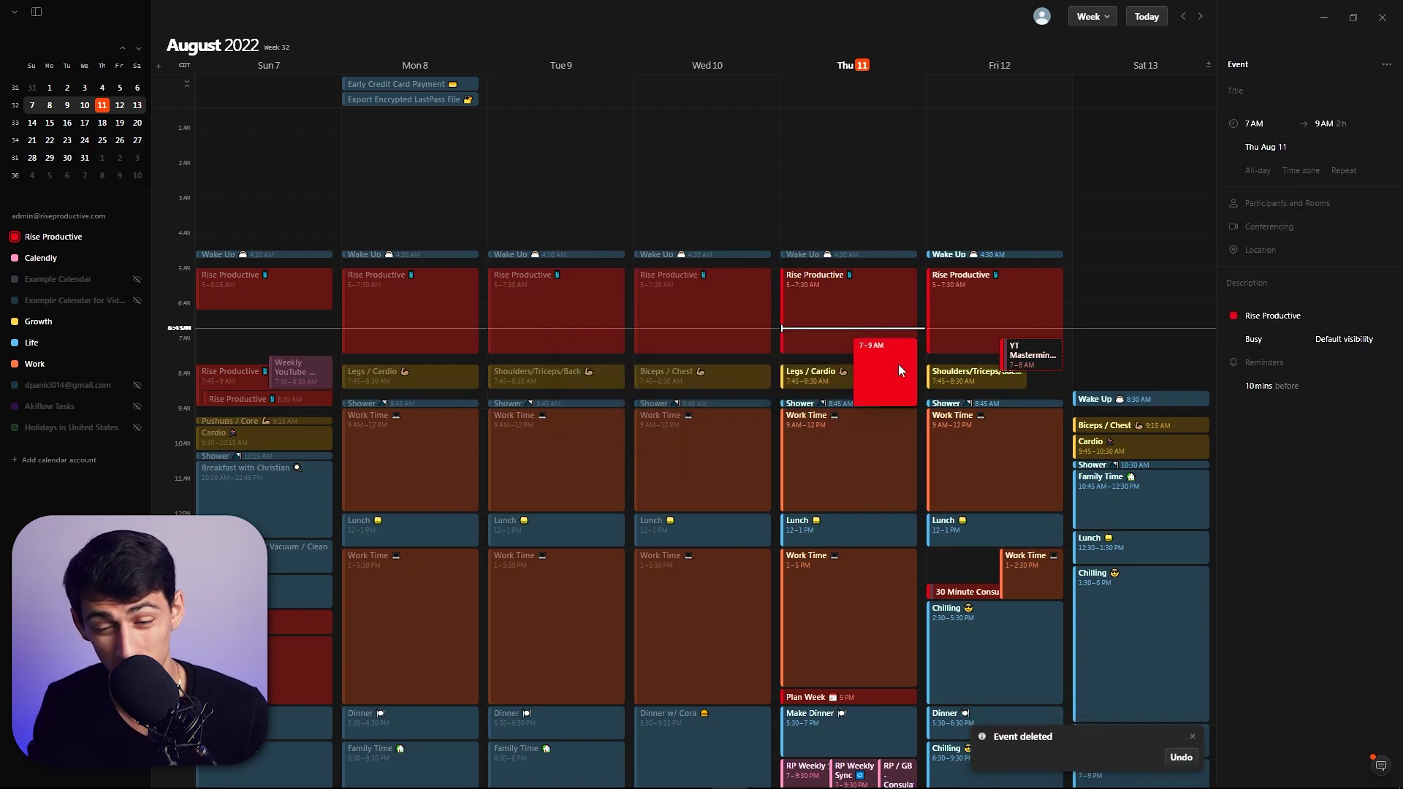
- Copy the red event onto Saturday 13, then delete the Saturday copy
key("ctrl+c")
key("Escape")
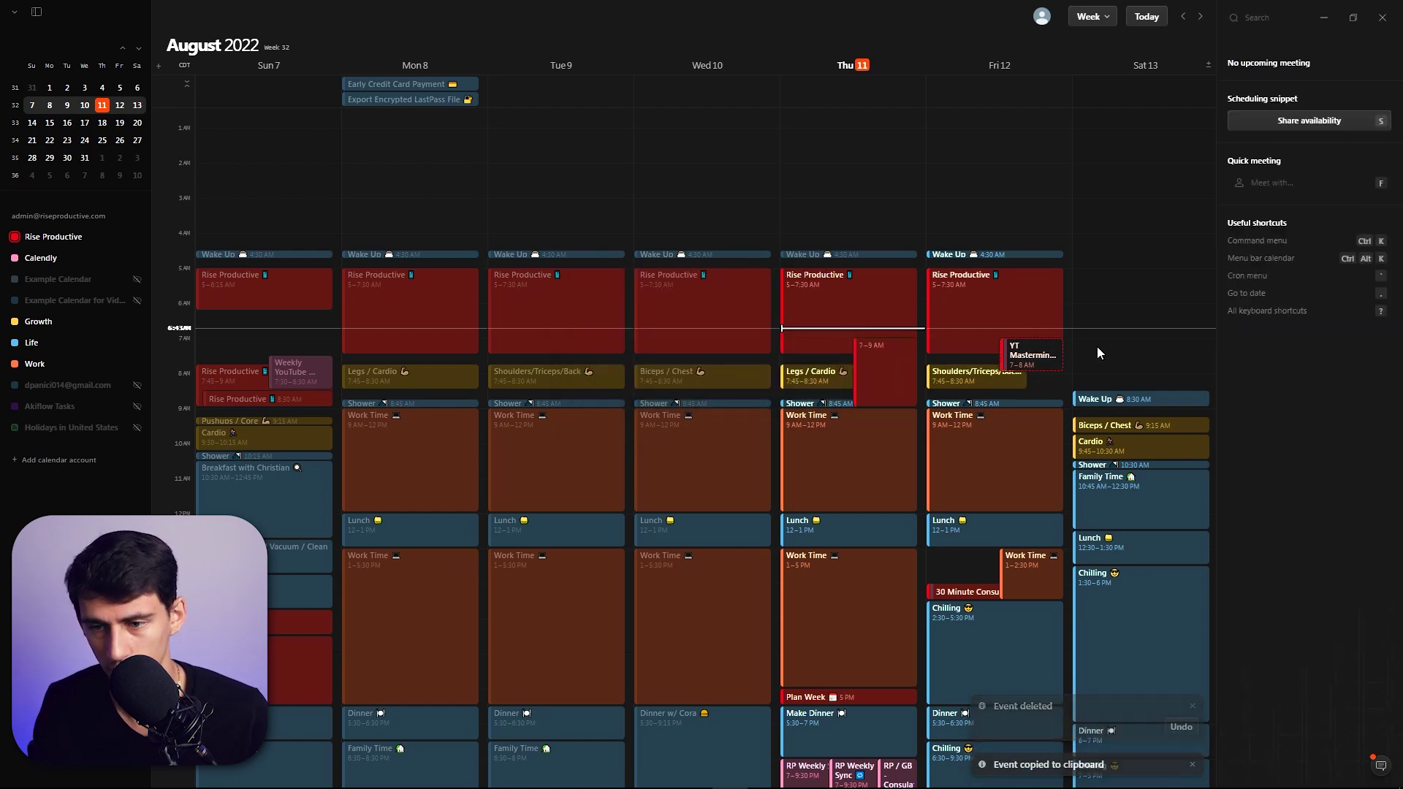
key("ctrl+v")
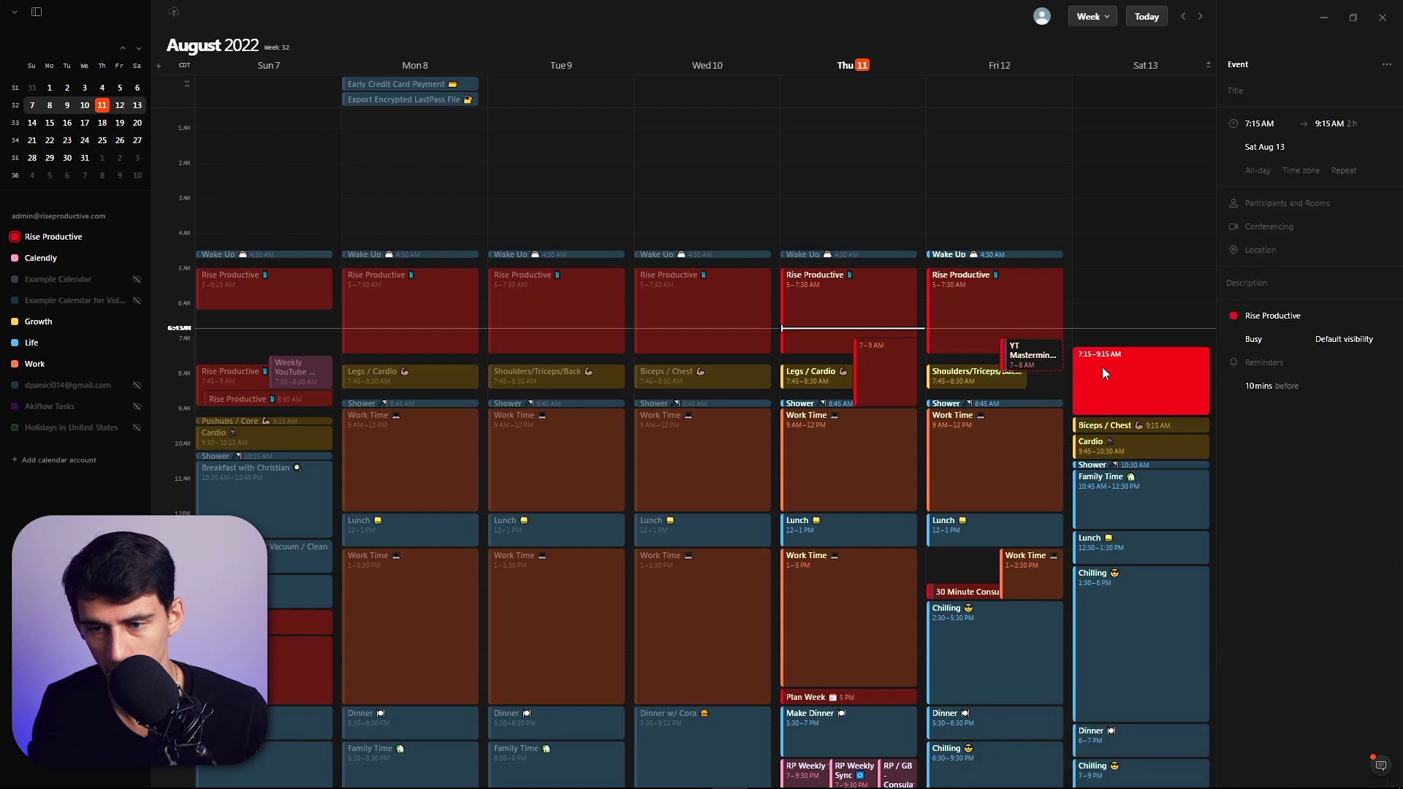
right_click(1104, 373)
key("Delete")
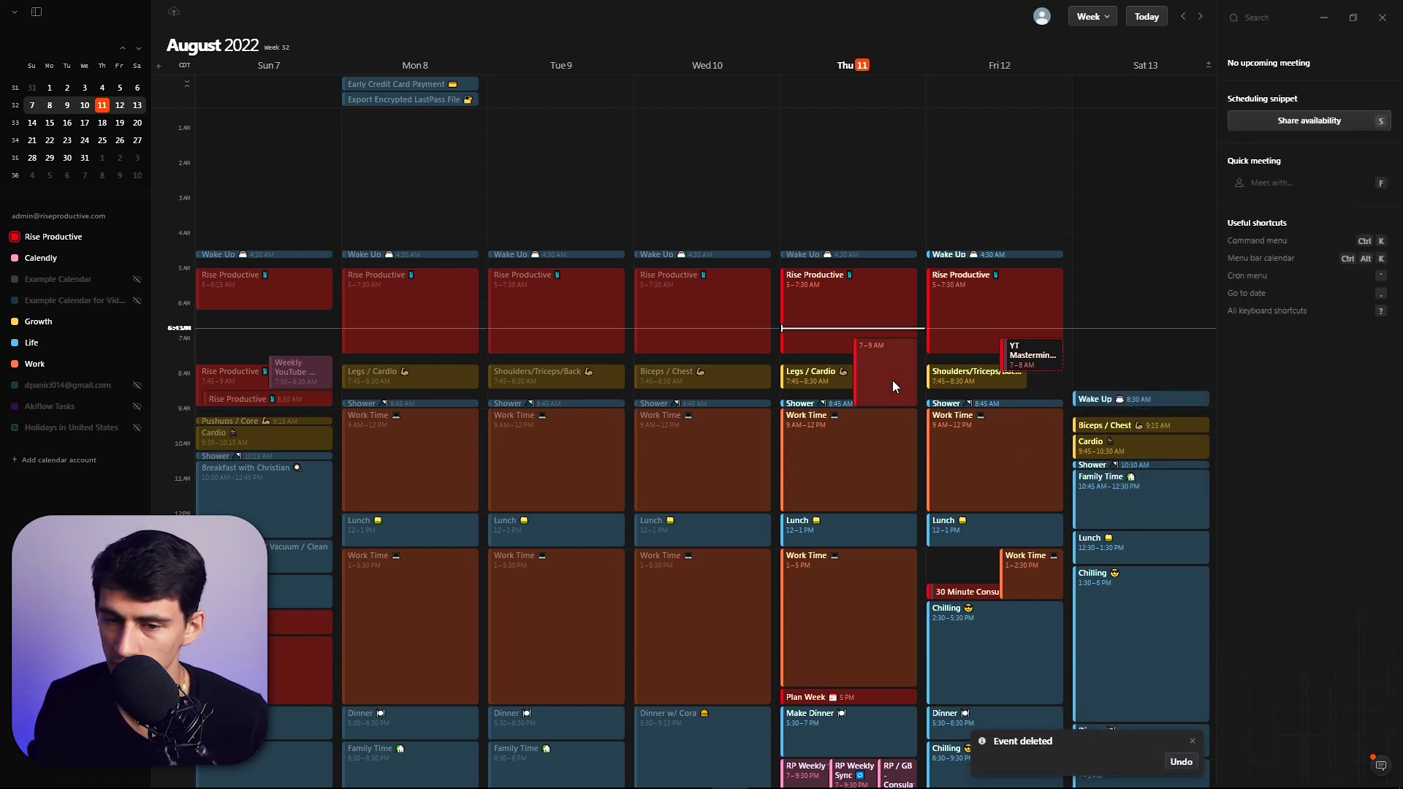
- Delete the red Thursday 7–9 AM event
right_click(892, 380)
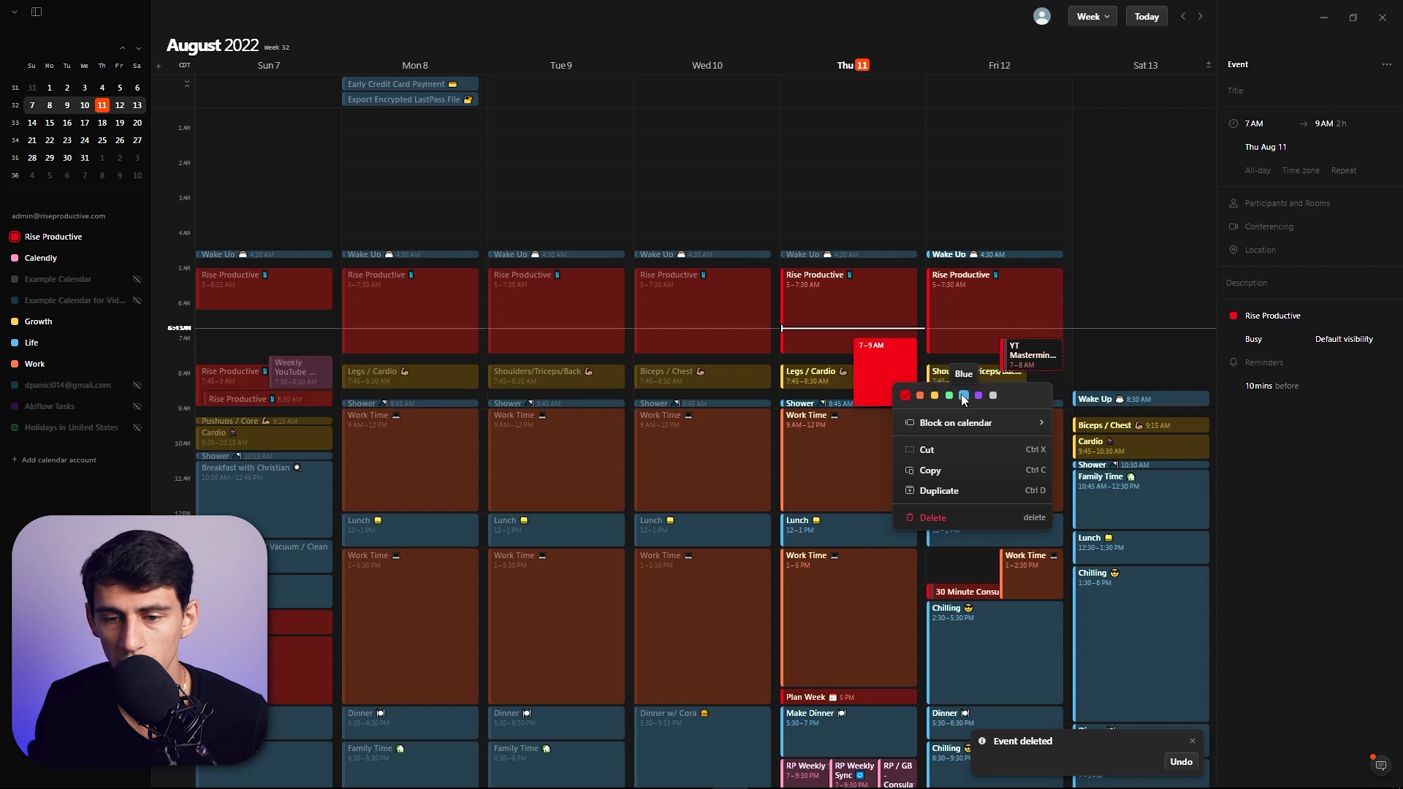
mouse_move(983, 422)
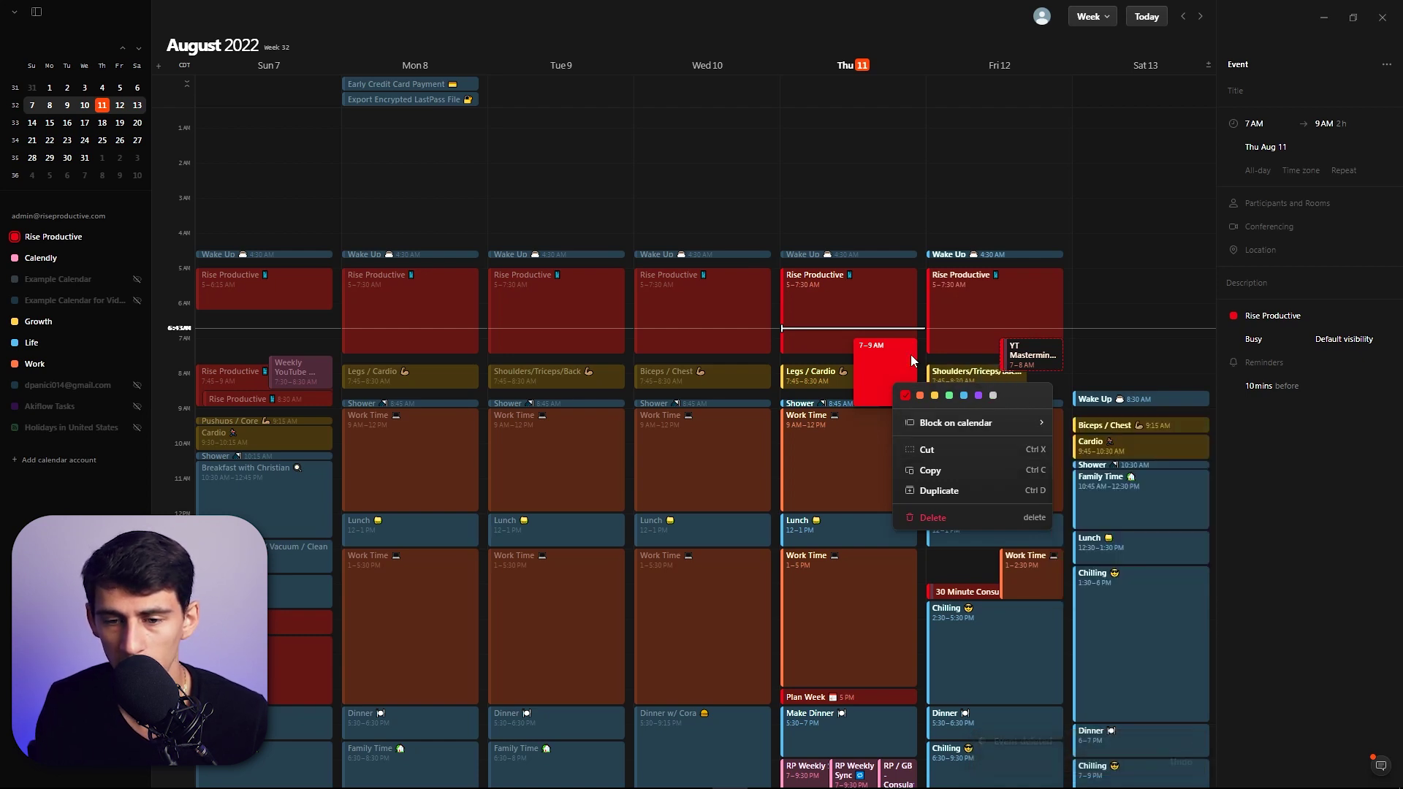
left_click(954, 516)
- In Morgen, tag the Friday Work Time event 'red' and open the tag's colour settings
left_click(658, 773)
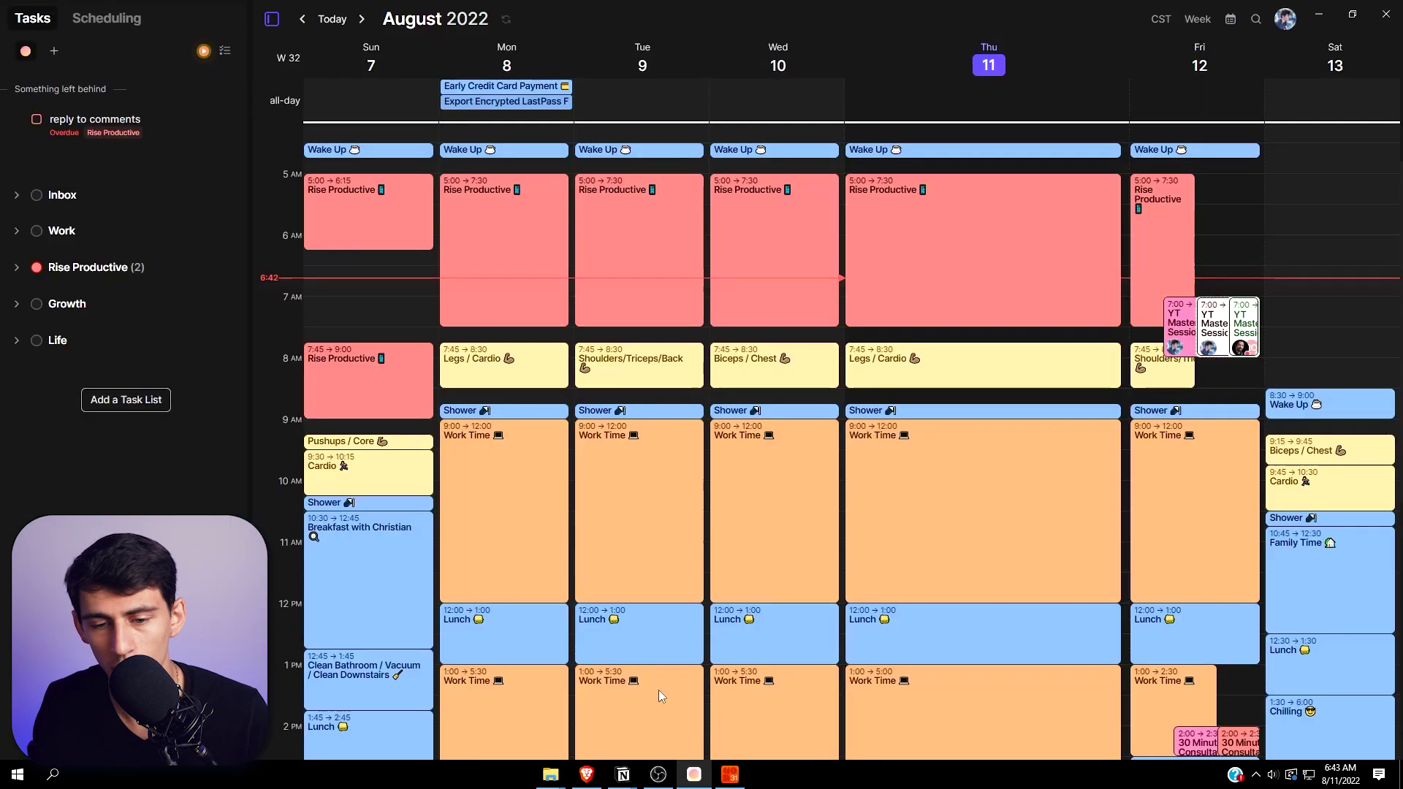
left_click(1224, 473)
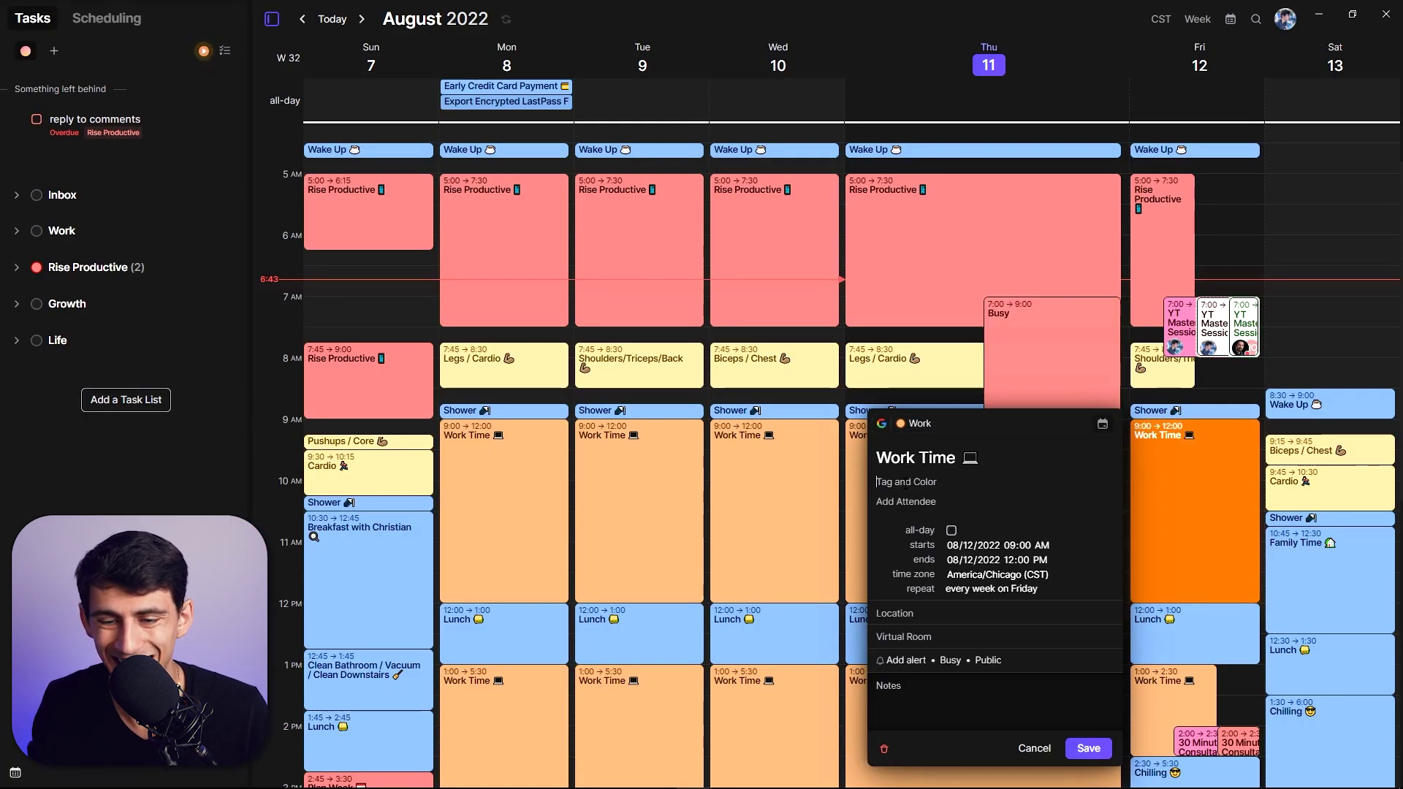
type("red")
key("Return")
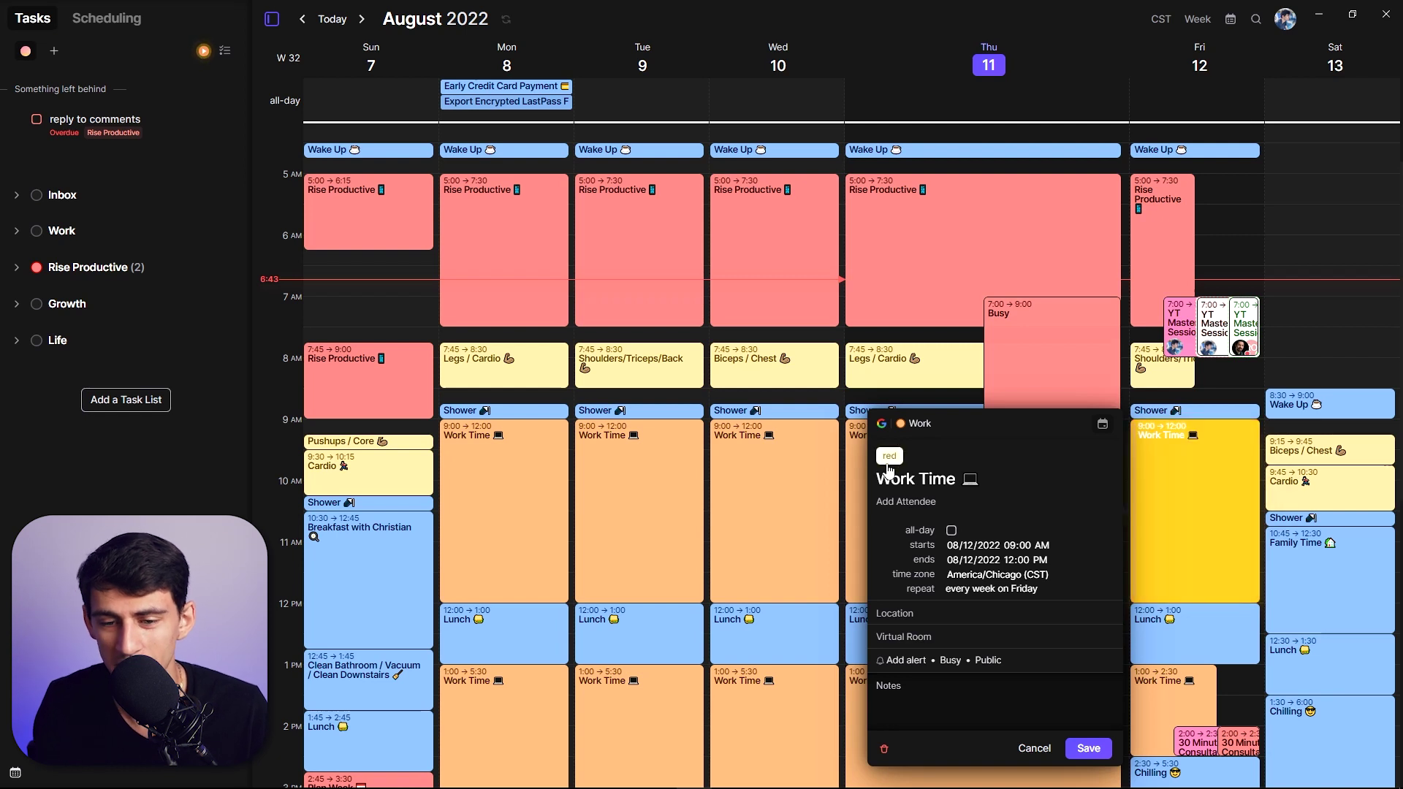
left_click(889, 456)
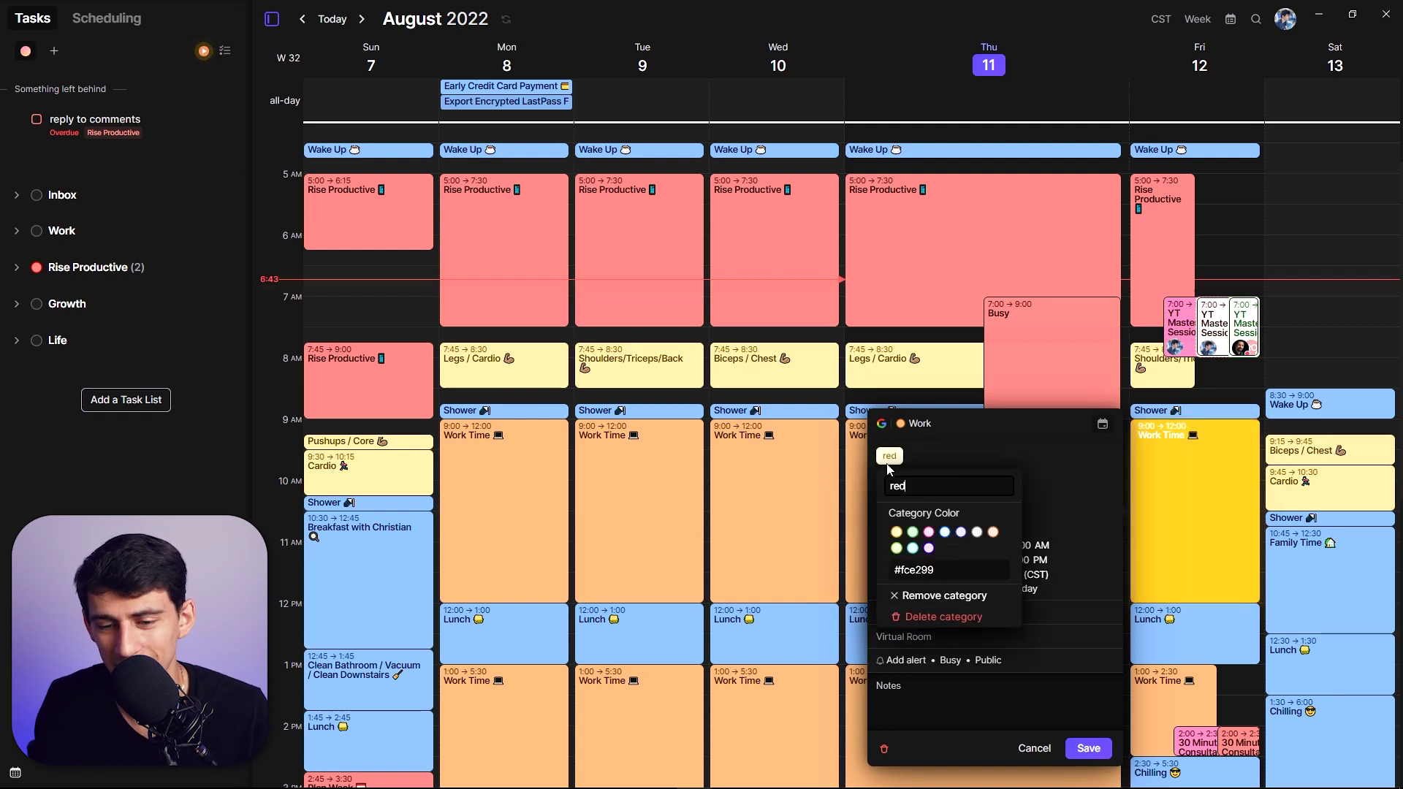
left_click(930, 533)
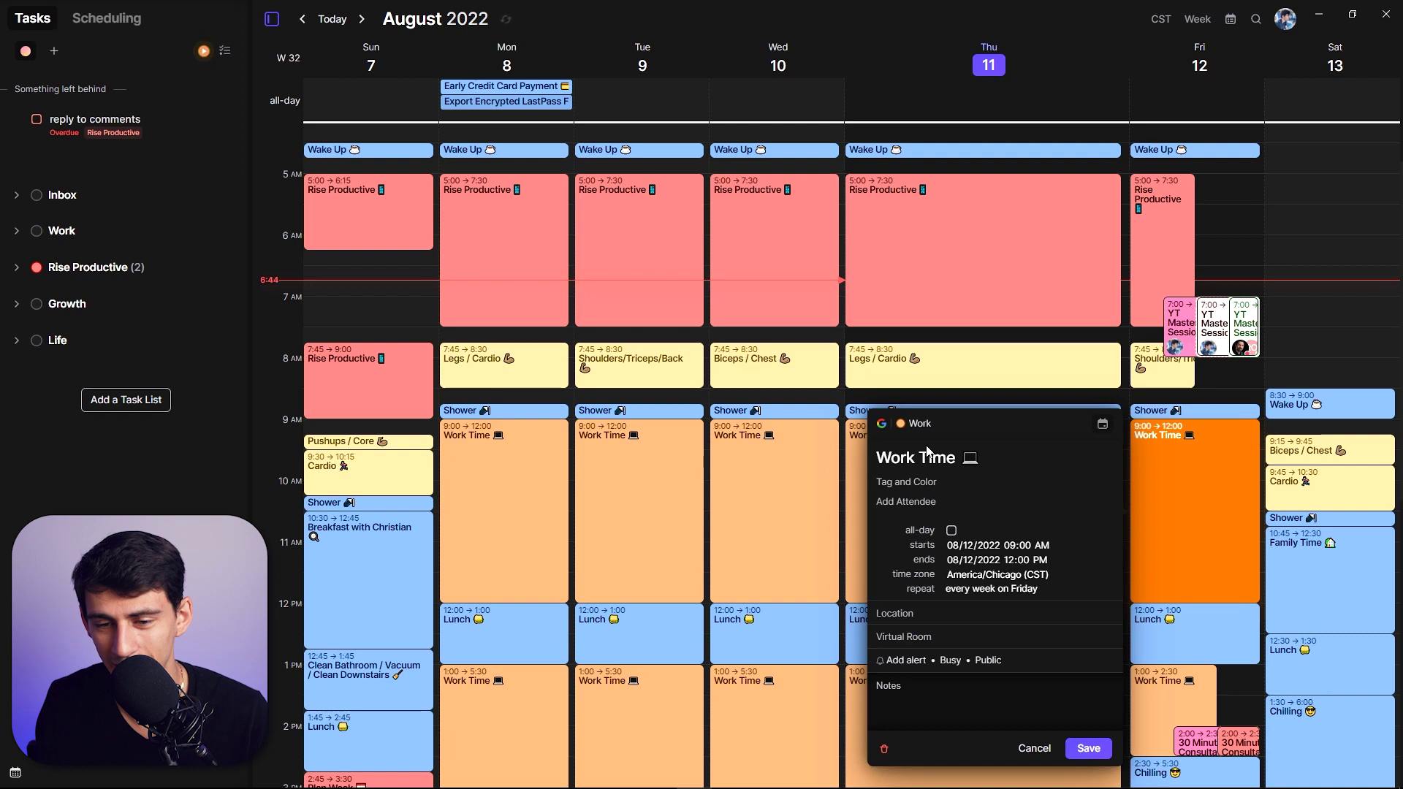
- Reapply the red tag, give it a pink colour, and rename it 'pink'
left_click(935, 487)
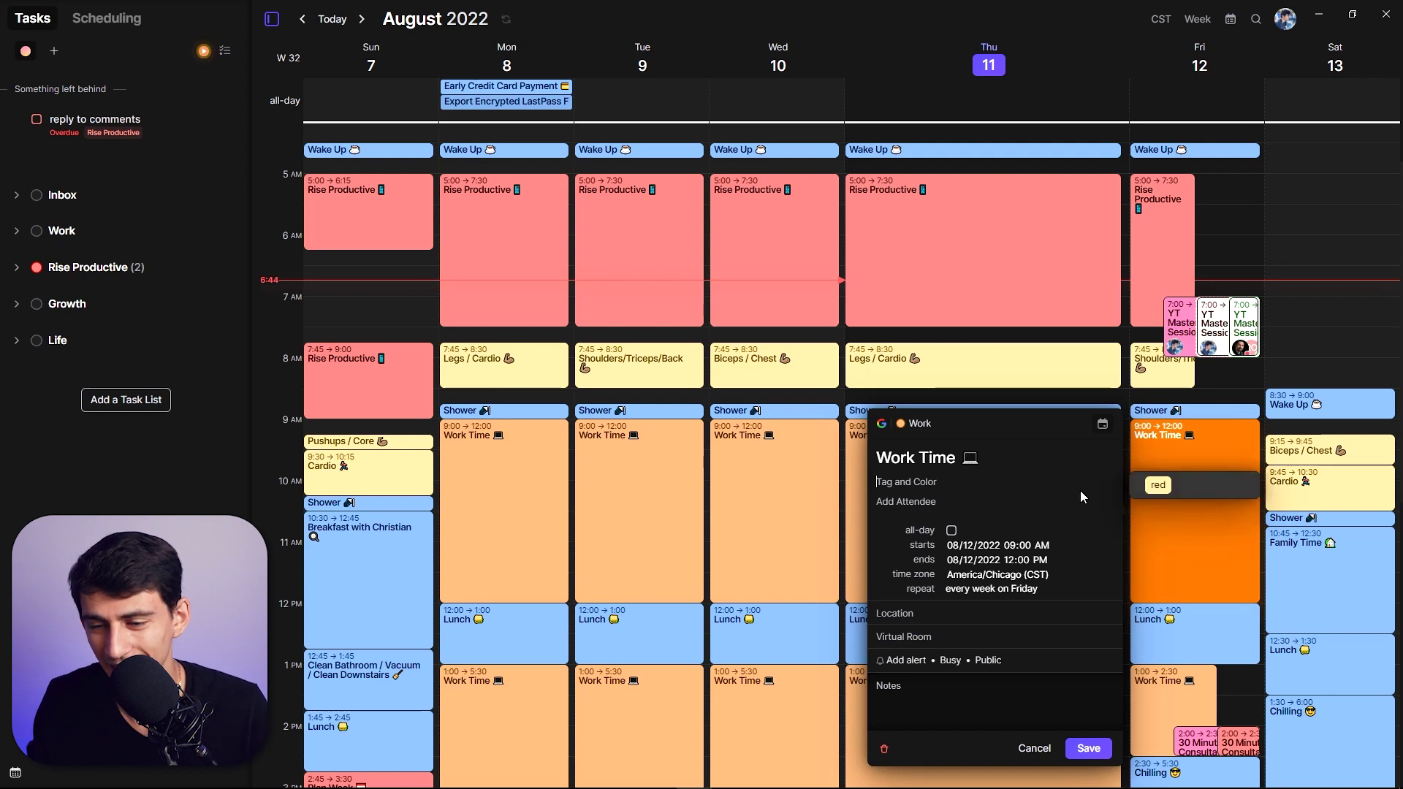
type("red")
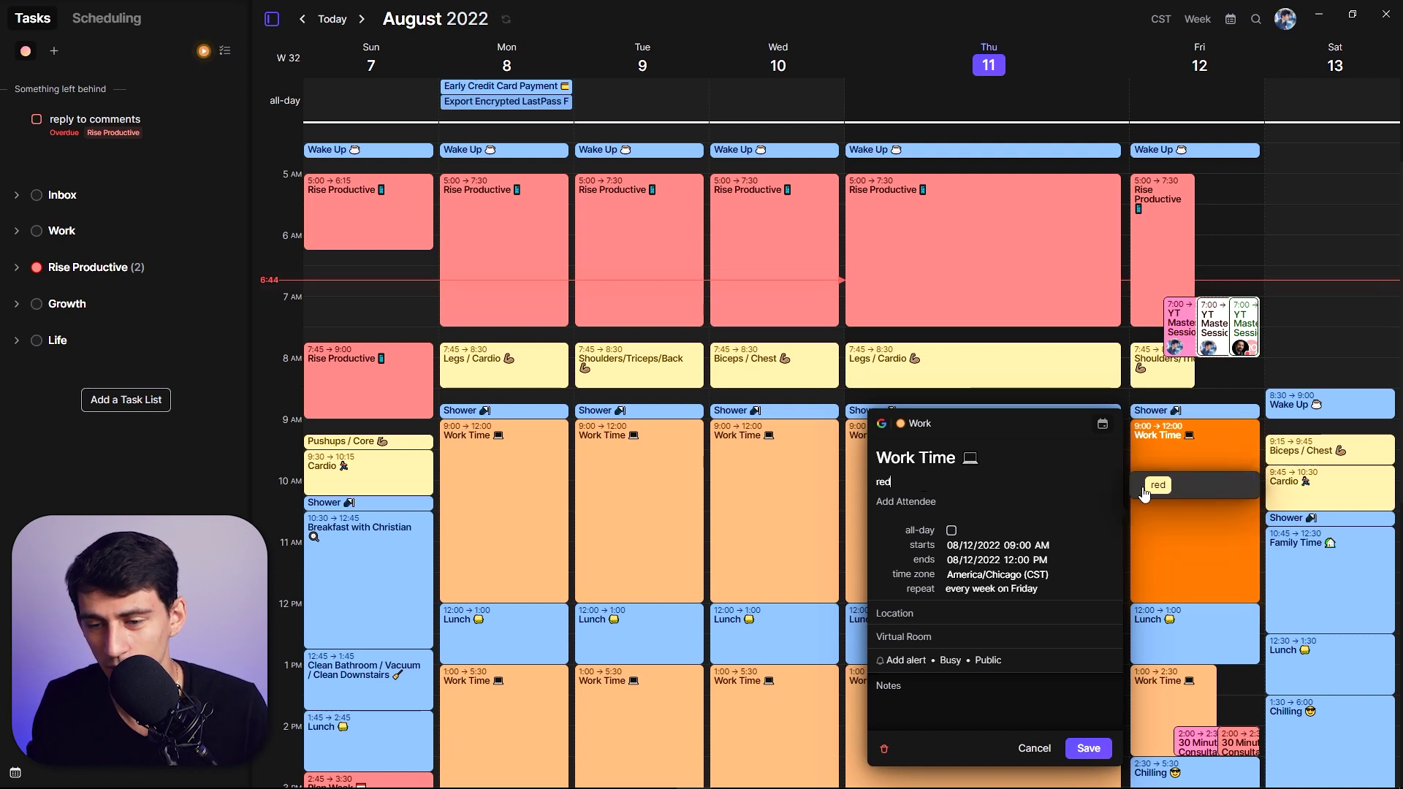
left_click(1155, 490)
left_click(889, 455)
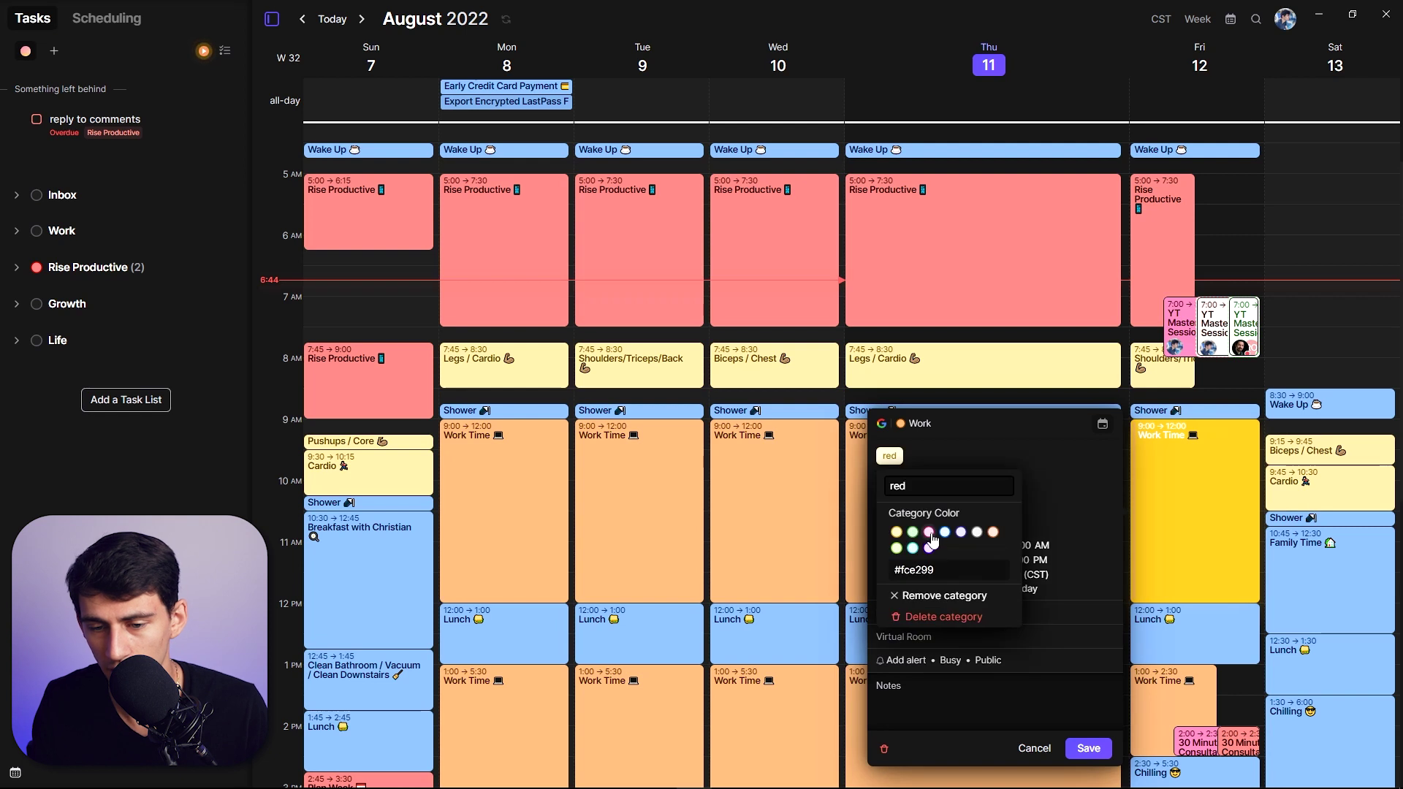
left_click(929, 532)
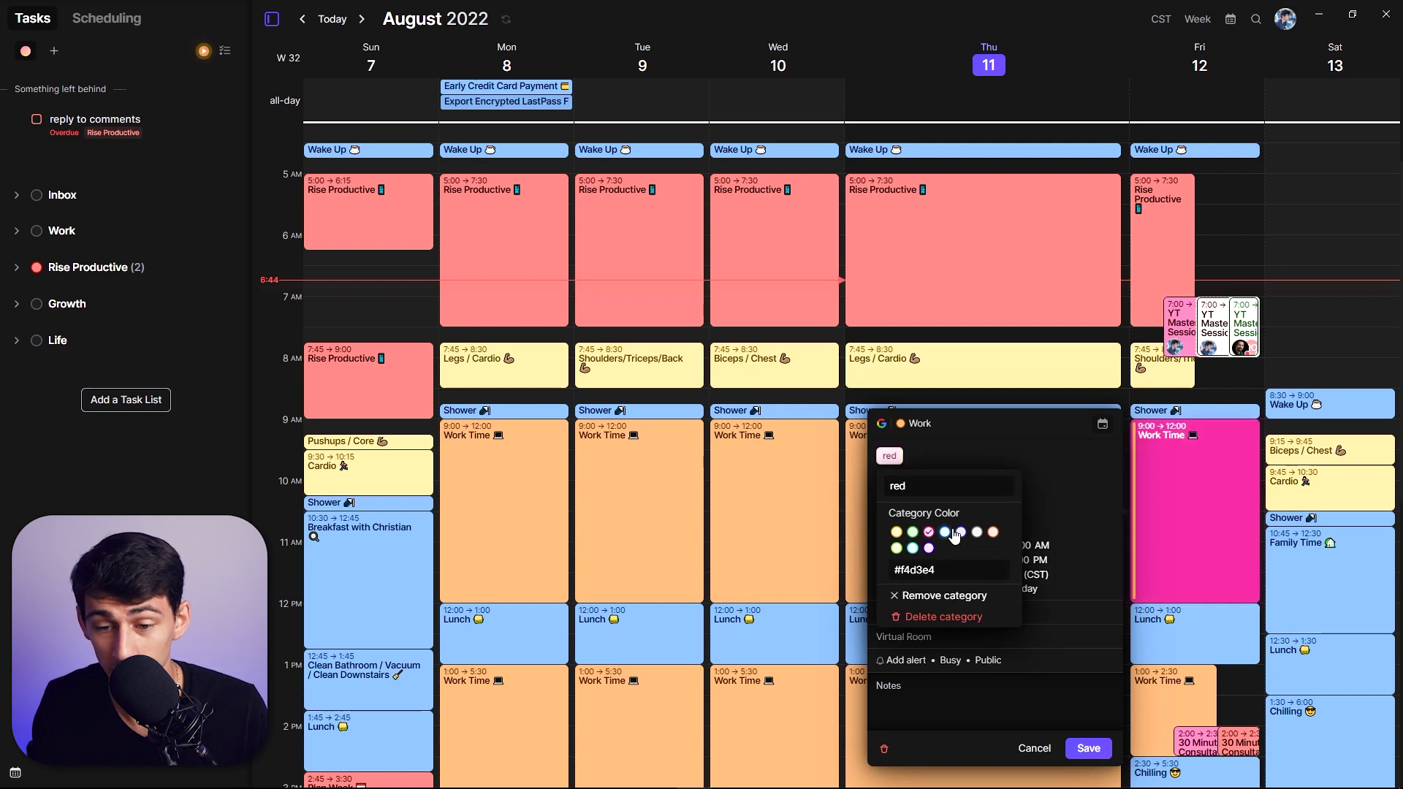
key("BackSpace")
key("BackSpace")
key("BackSpace")
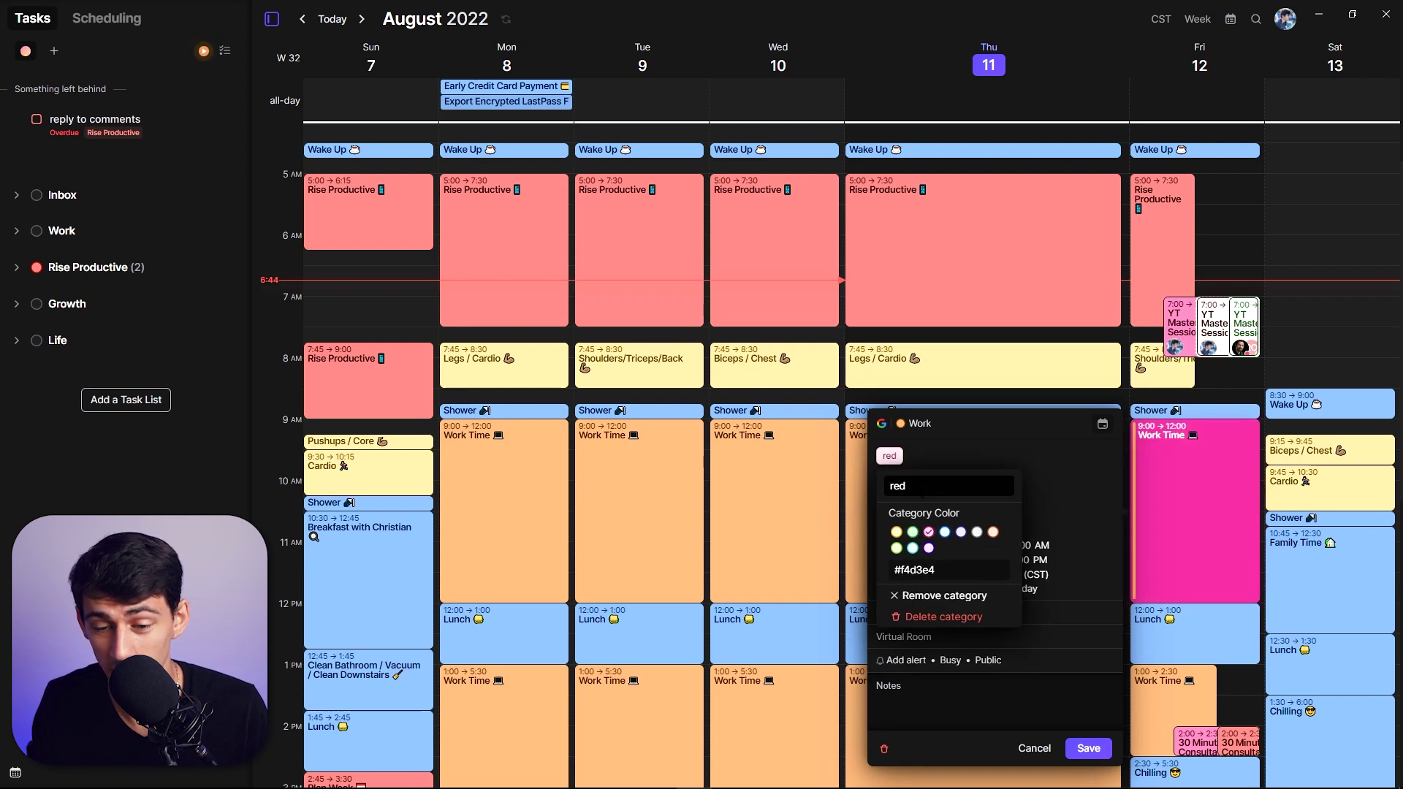
type("pink")
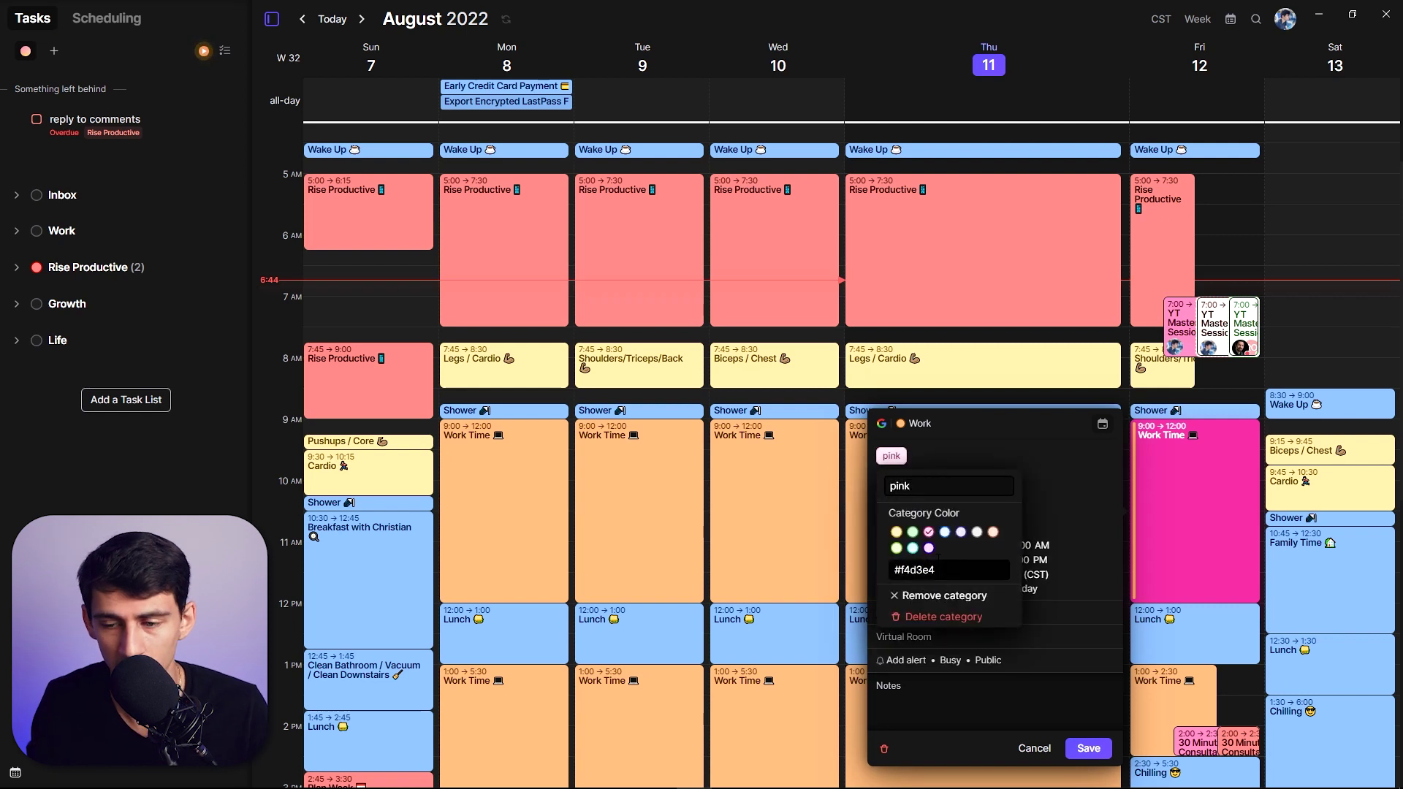
left_click(913, 426)
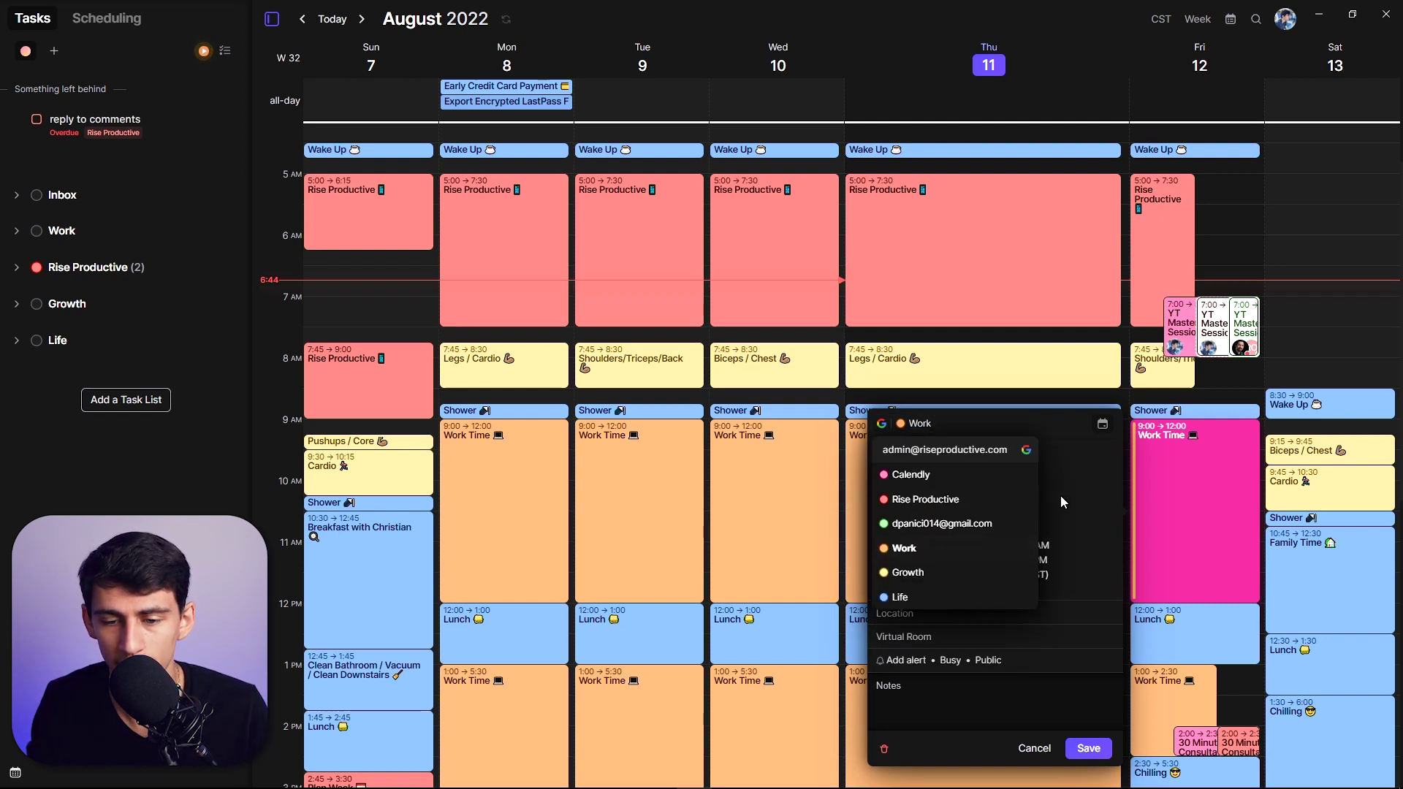
left_click(1092, 466)
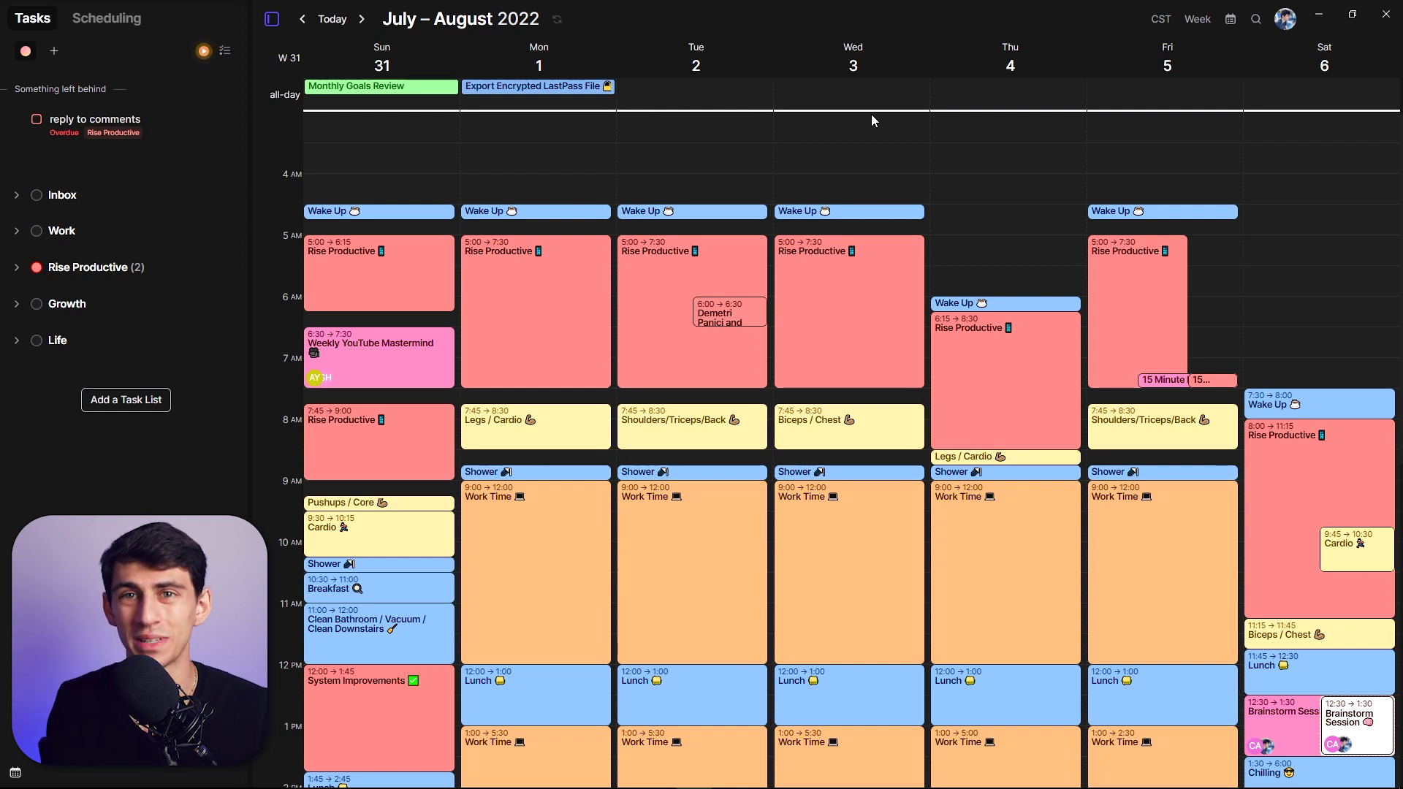
- Return to the Aug 7–13 week with T and scroll up to the morning hours
key("t")
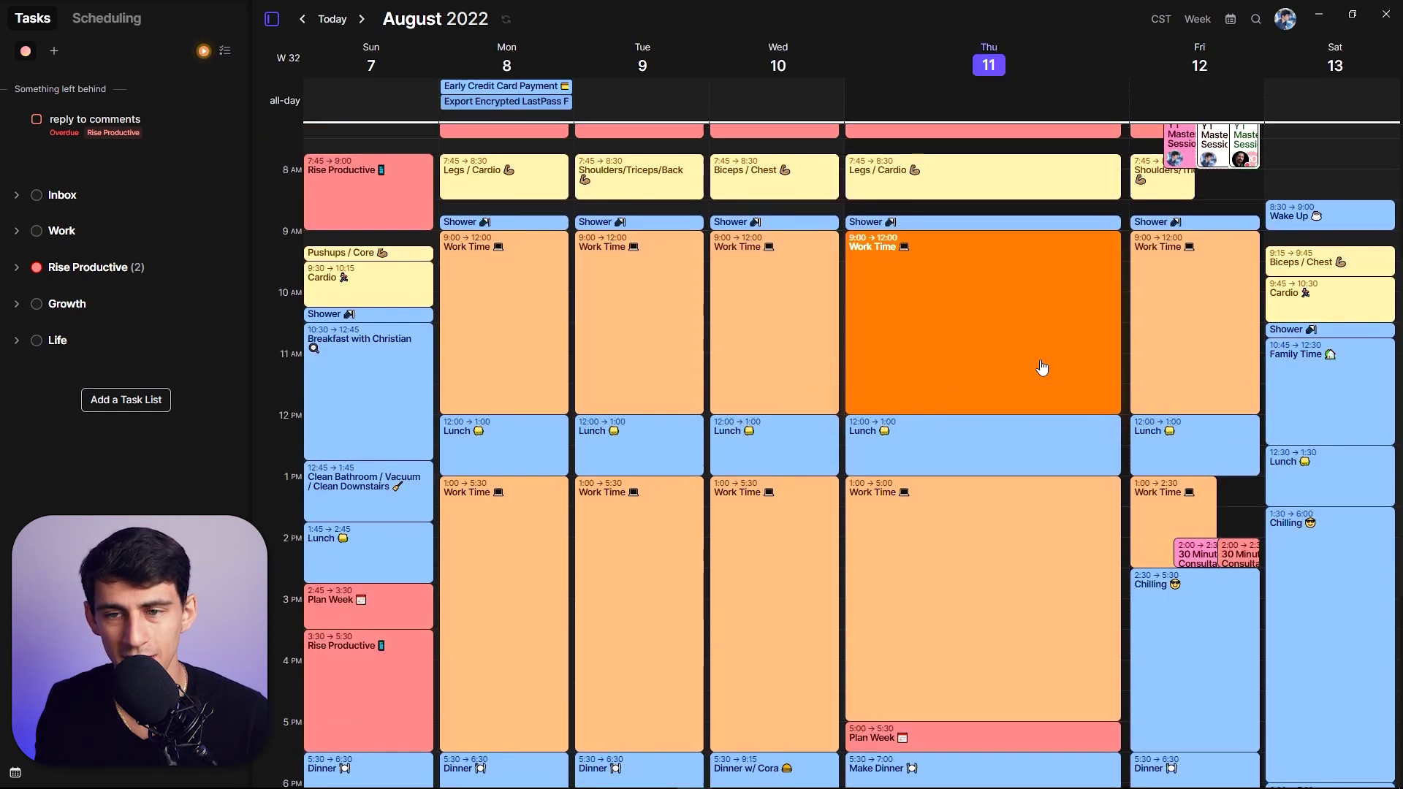
scroll(1041, 367, "up", 2)
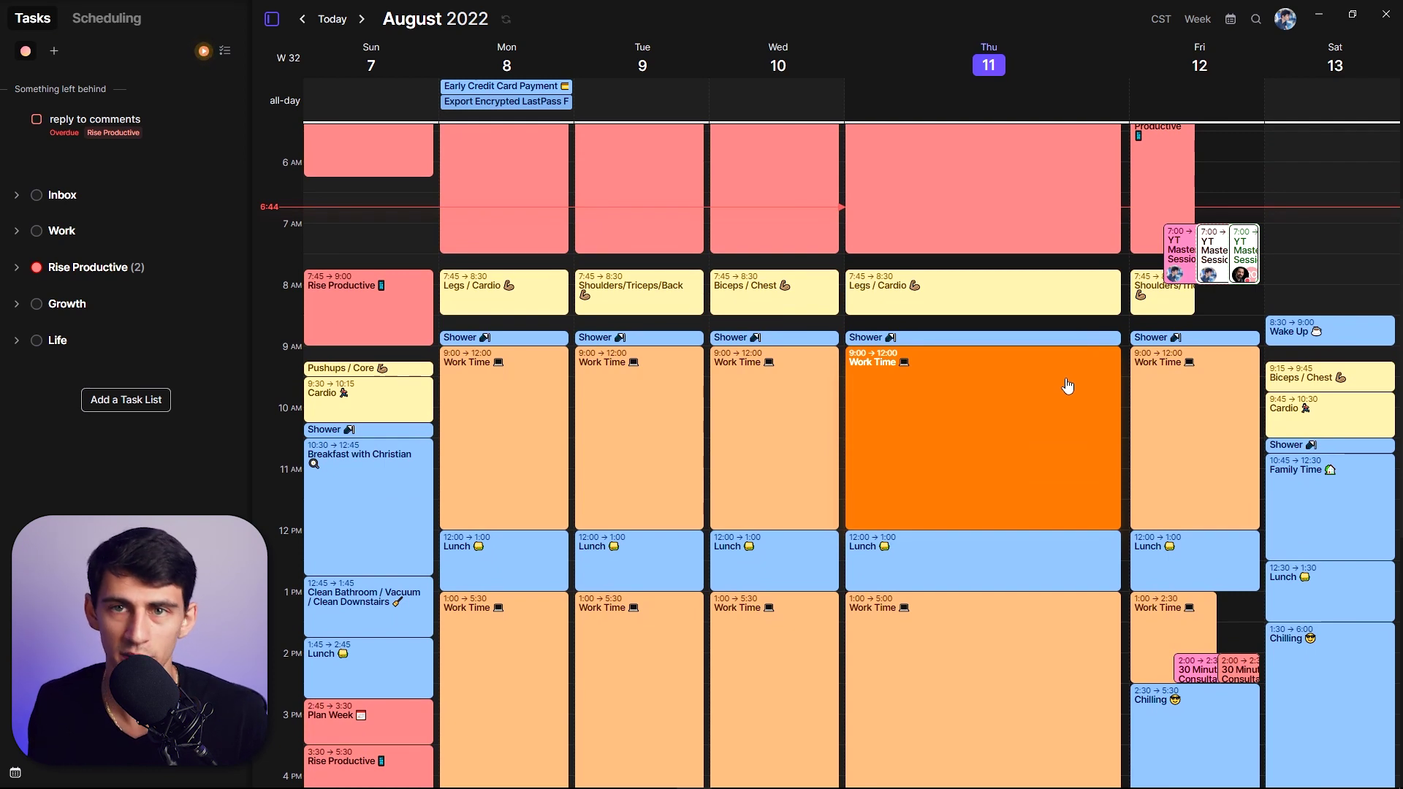